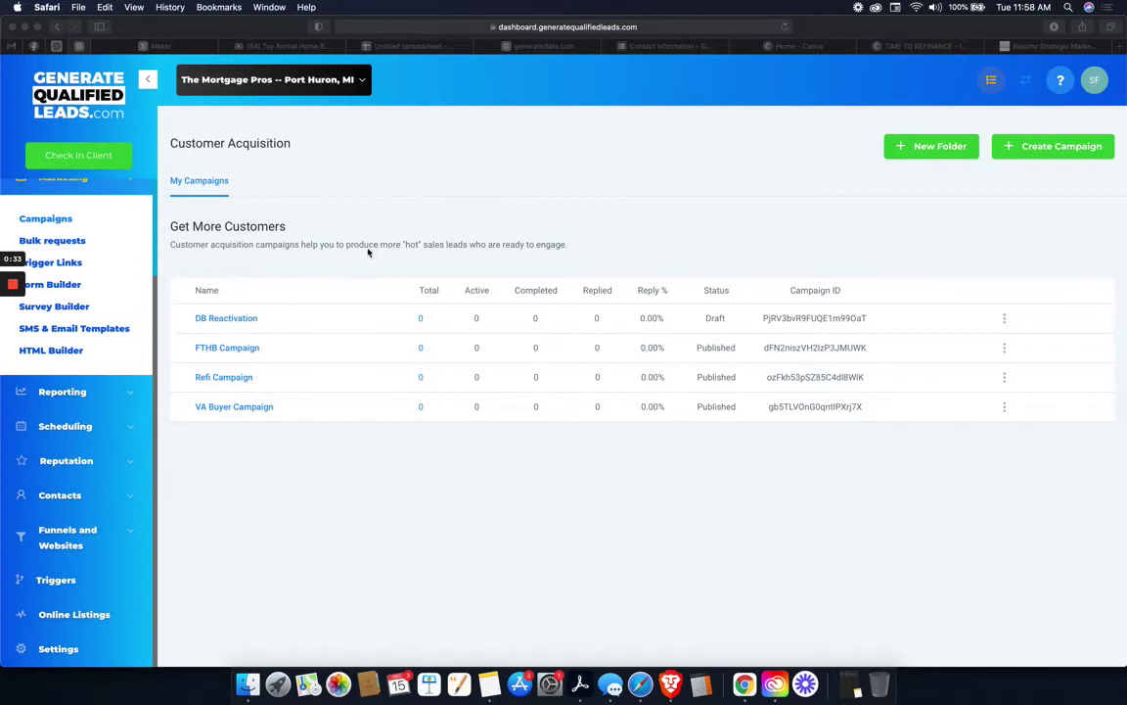
Set the DB Reactivation campaign to Published and open its SMS 1 message for editing
mouse_move(19, 257)
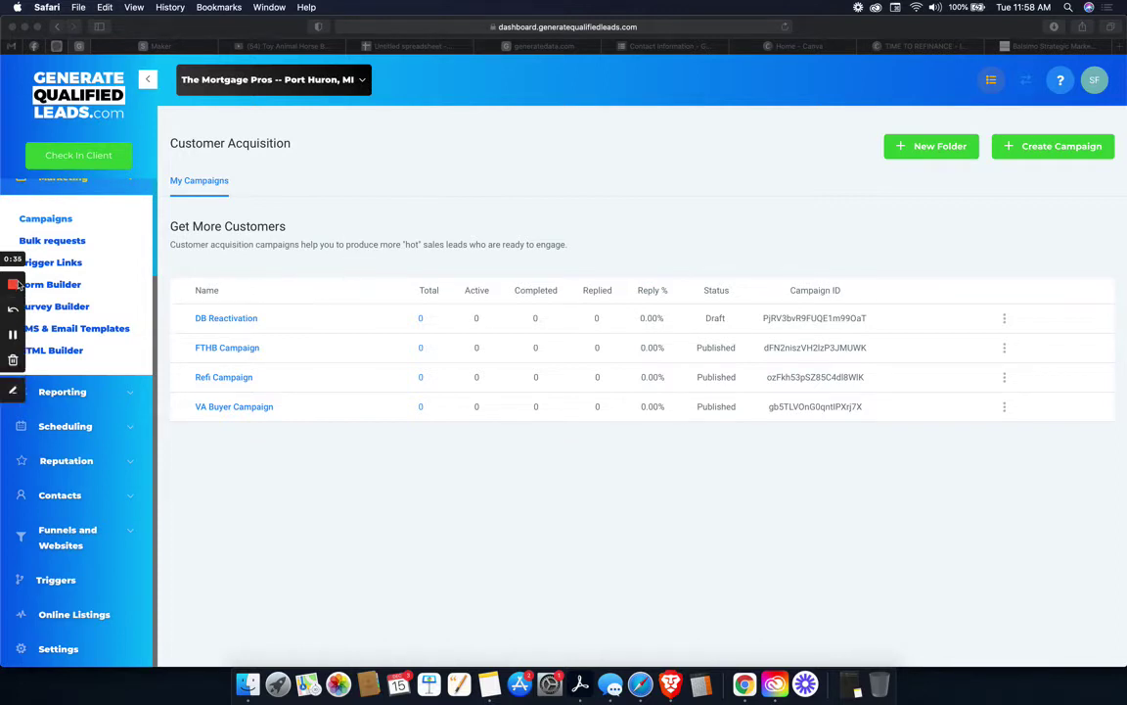
click(13, 335)
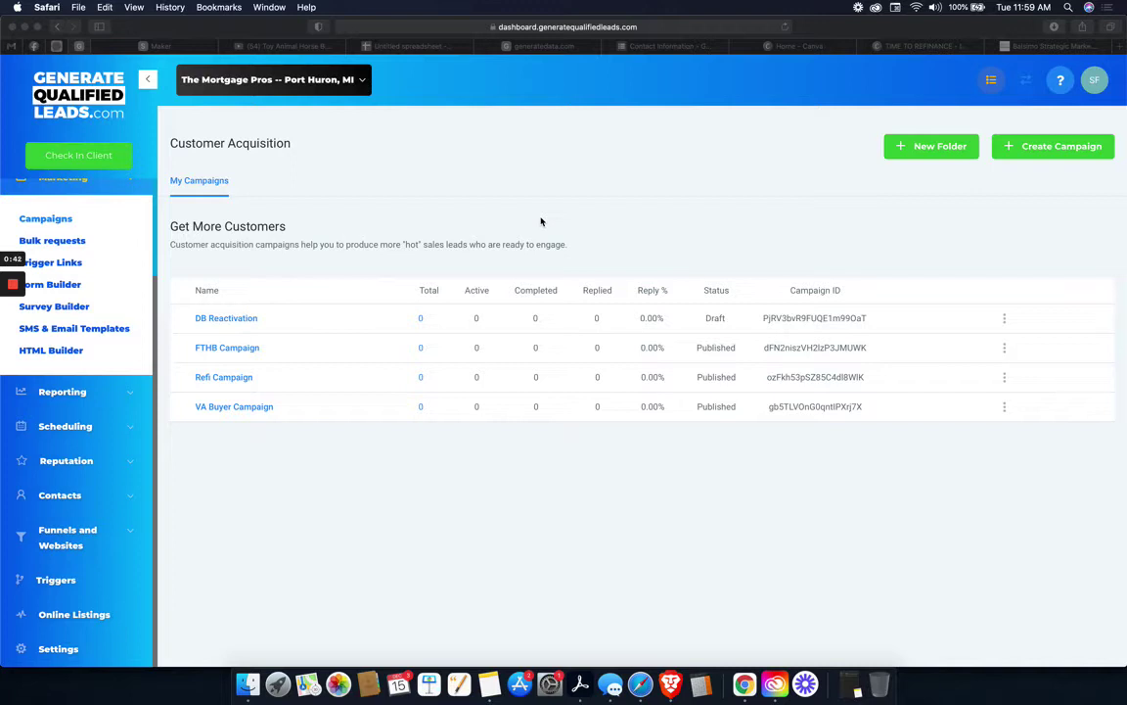
click(231, 319)
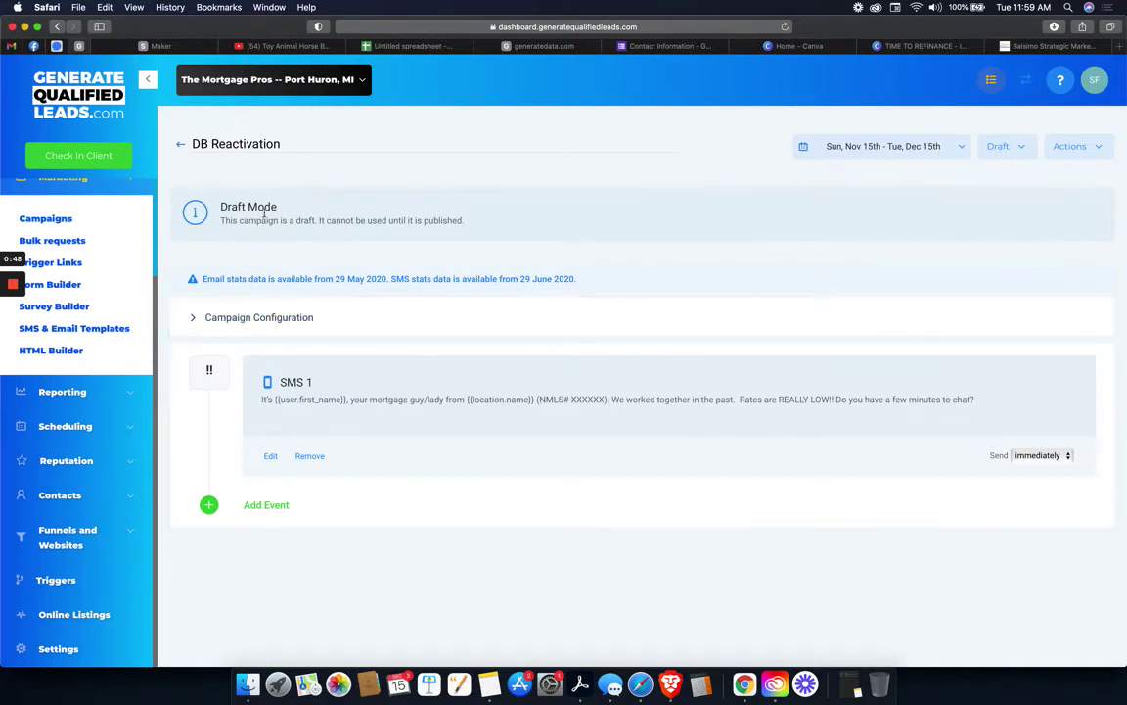
click(1005, 146)
click(1011, 178)
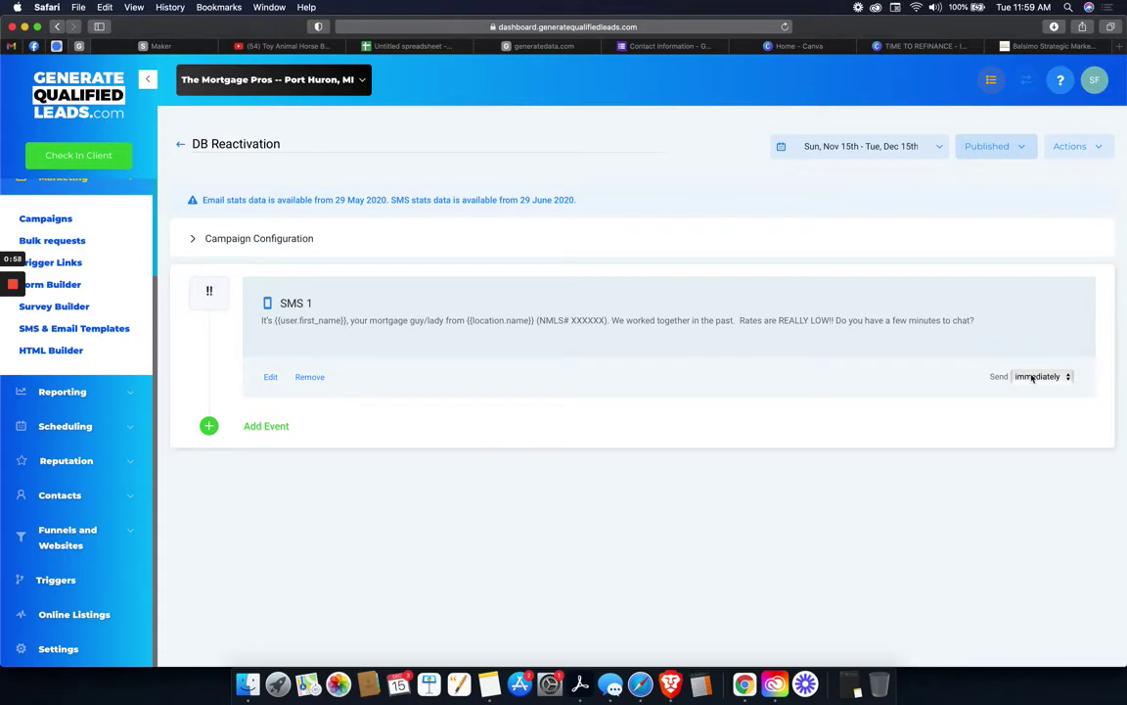
click(1032, 378)
drag(1012, 339, 621, 340)
click(264, 377)
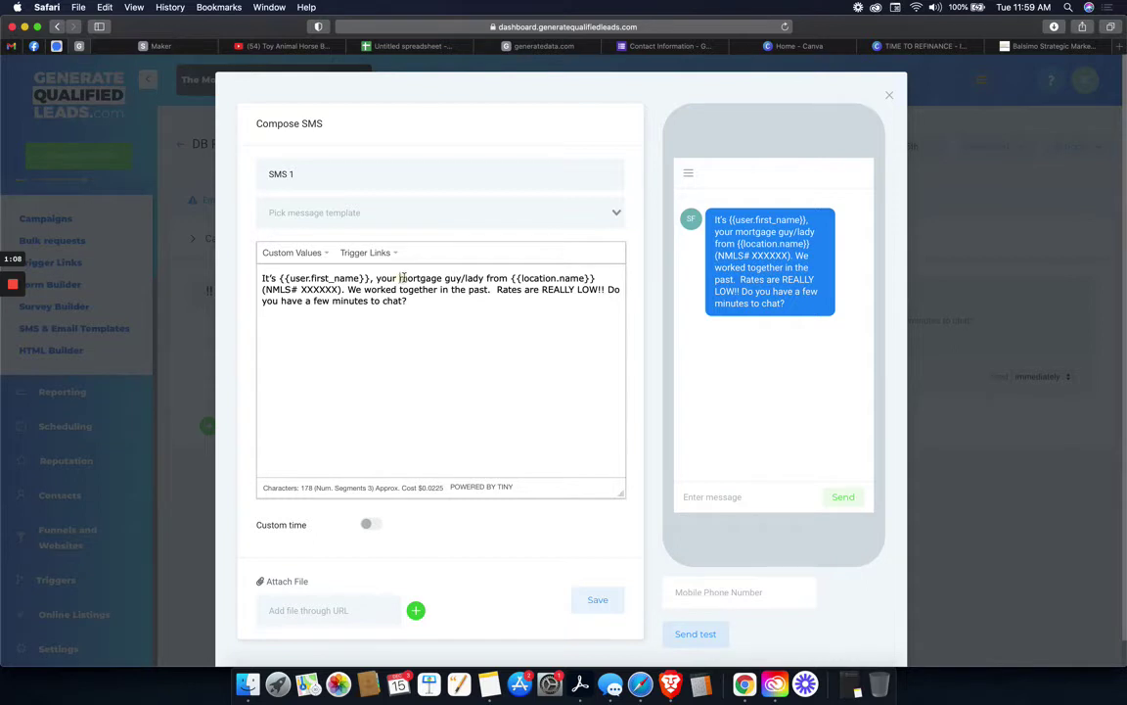
mouse_move(401, 278)
mouse_down()
mouse_move(443, 278)
mouse_move(400, 278)
mouse_up()
click(445, 278)
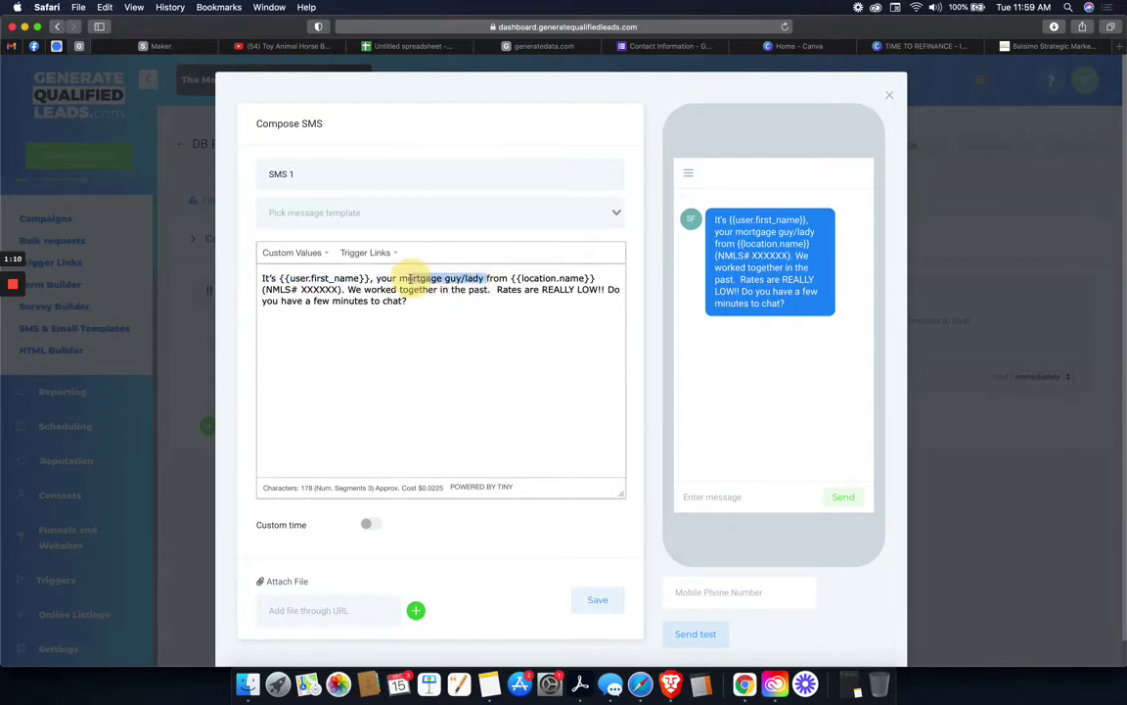
click(407, 293)
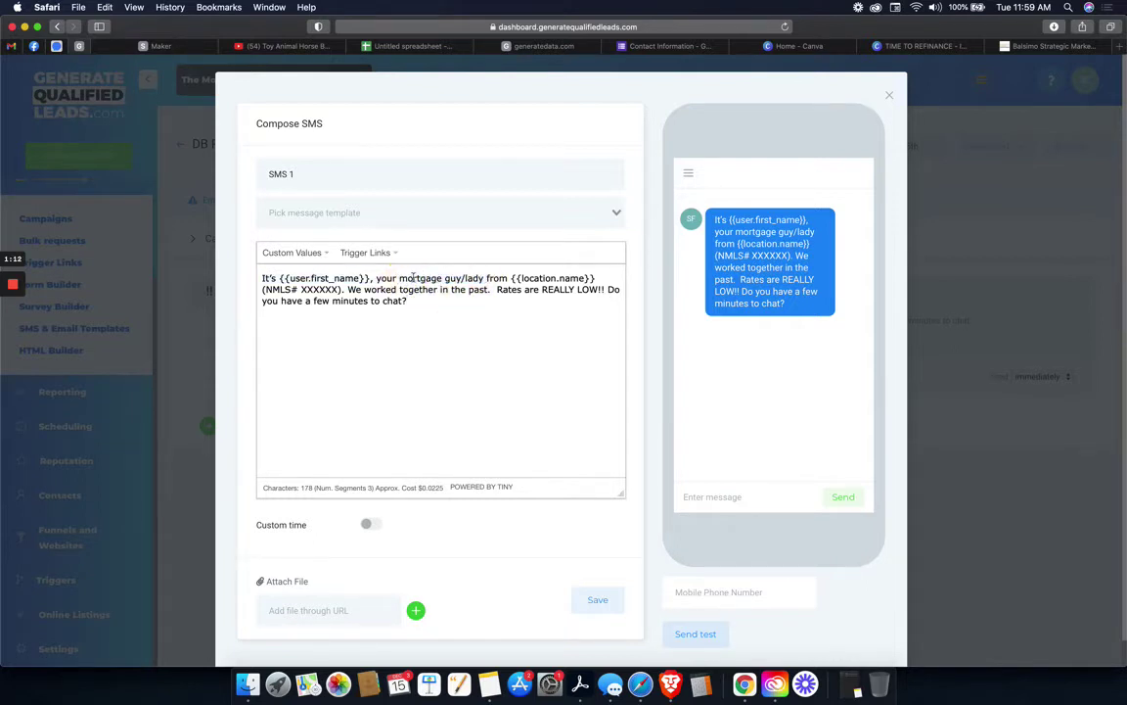
click(430, 302)
Save the SMS 1 message unchanged and close the Compose SMS dialog
click(597, 599)
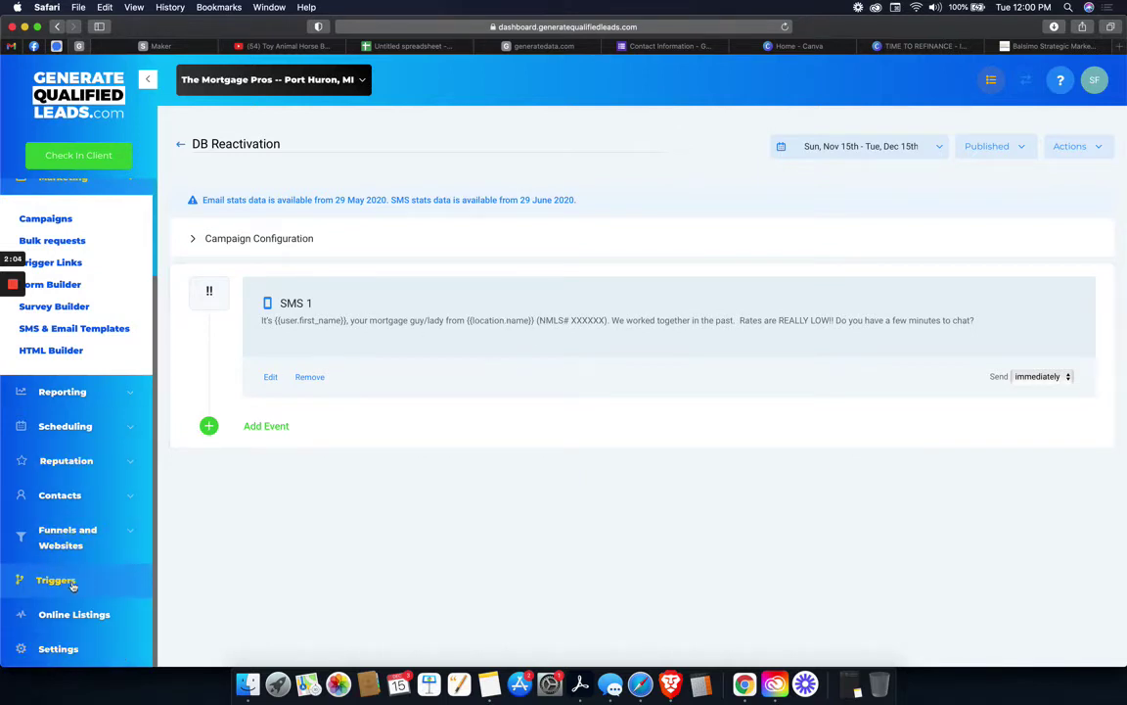
Add a tag named dr1 under Settings > Tags
click(61, 650)
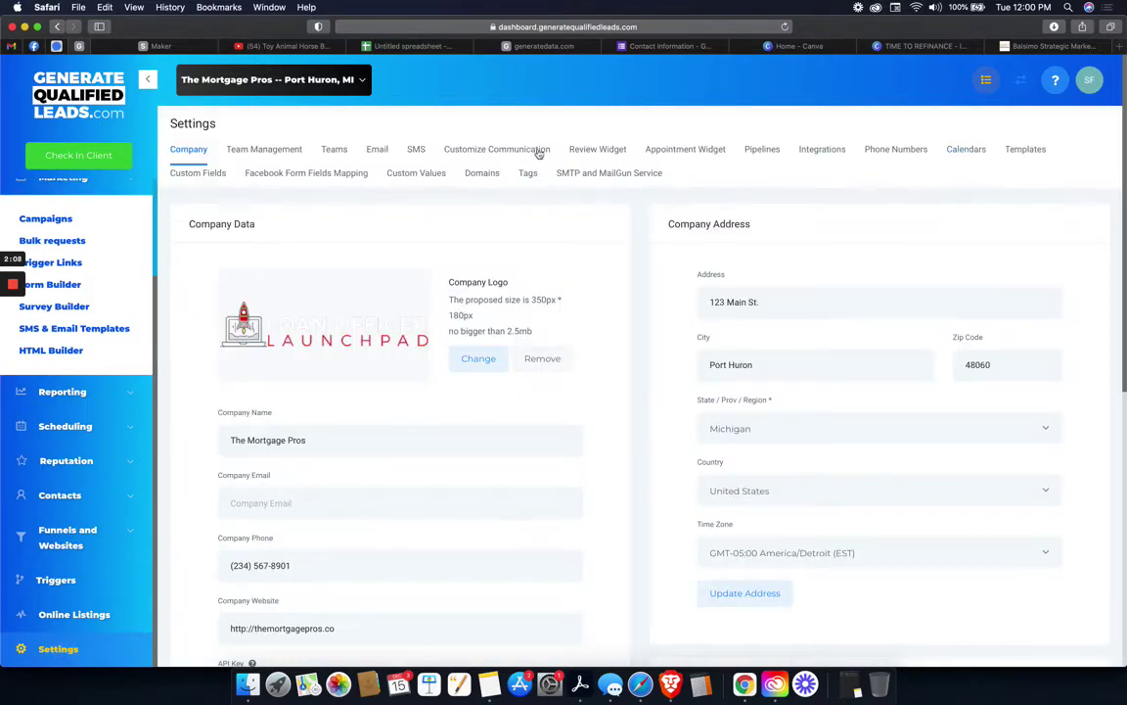
click(526, 173)
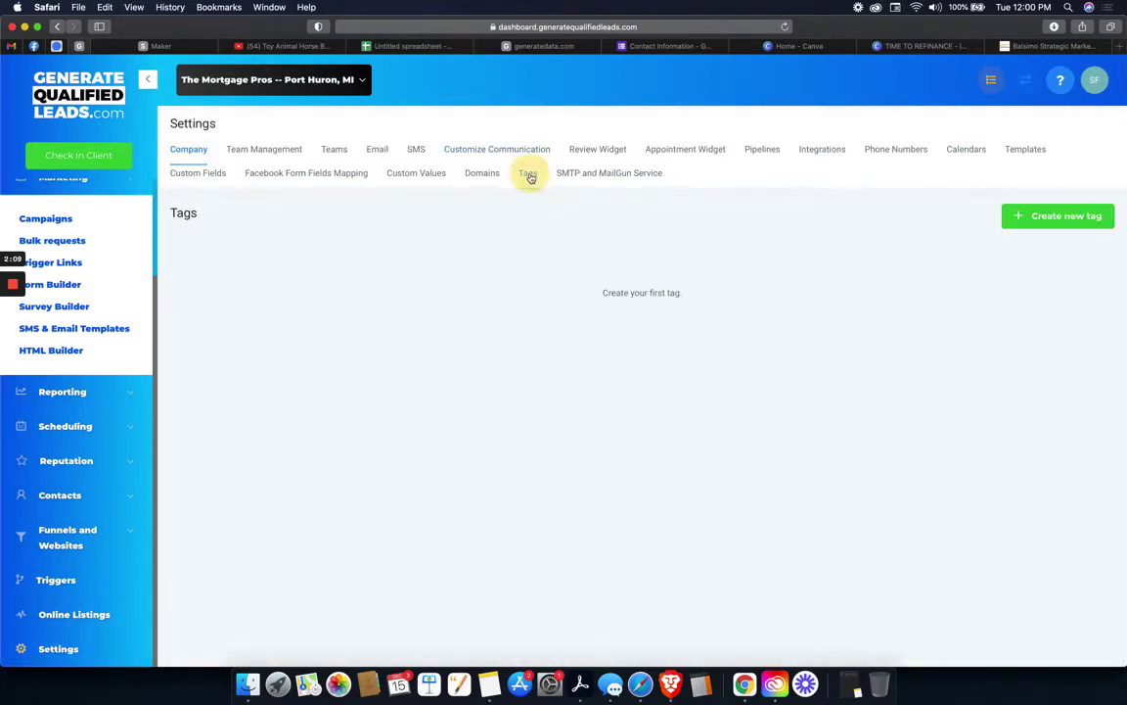
click(1059, 216)
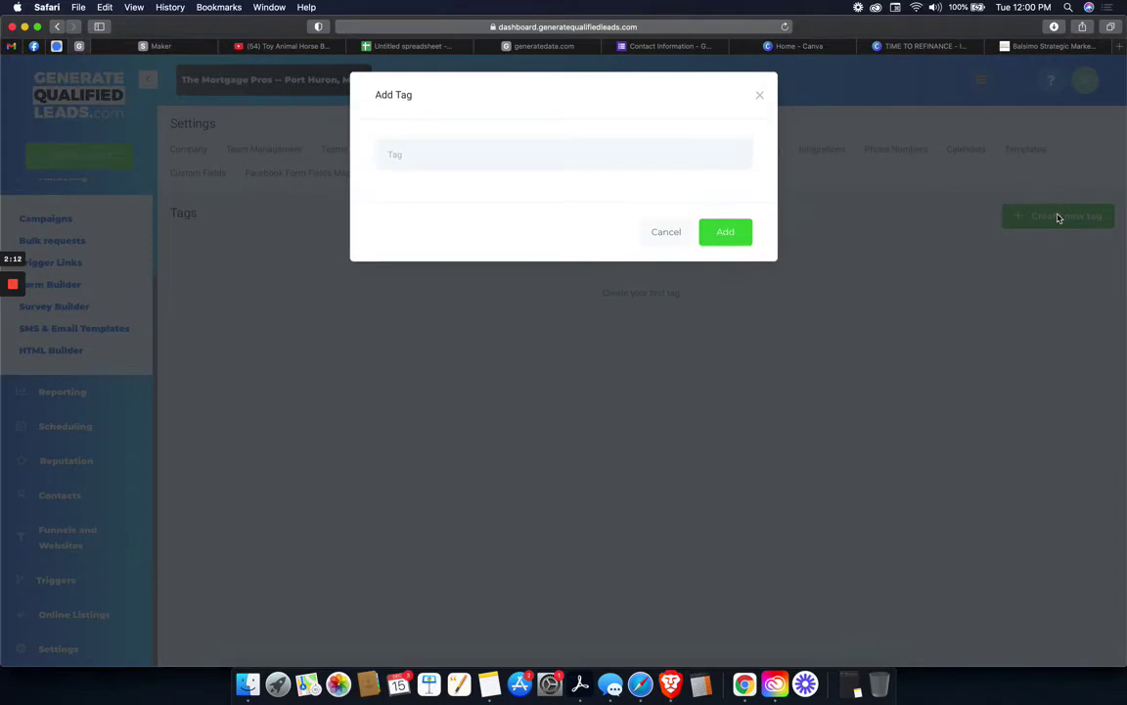
click(580, 156)
text(dr1)
click(745, 232)
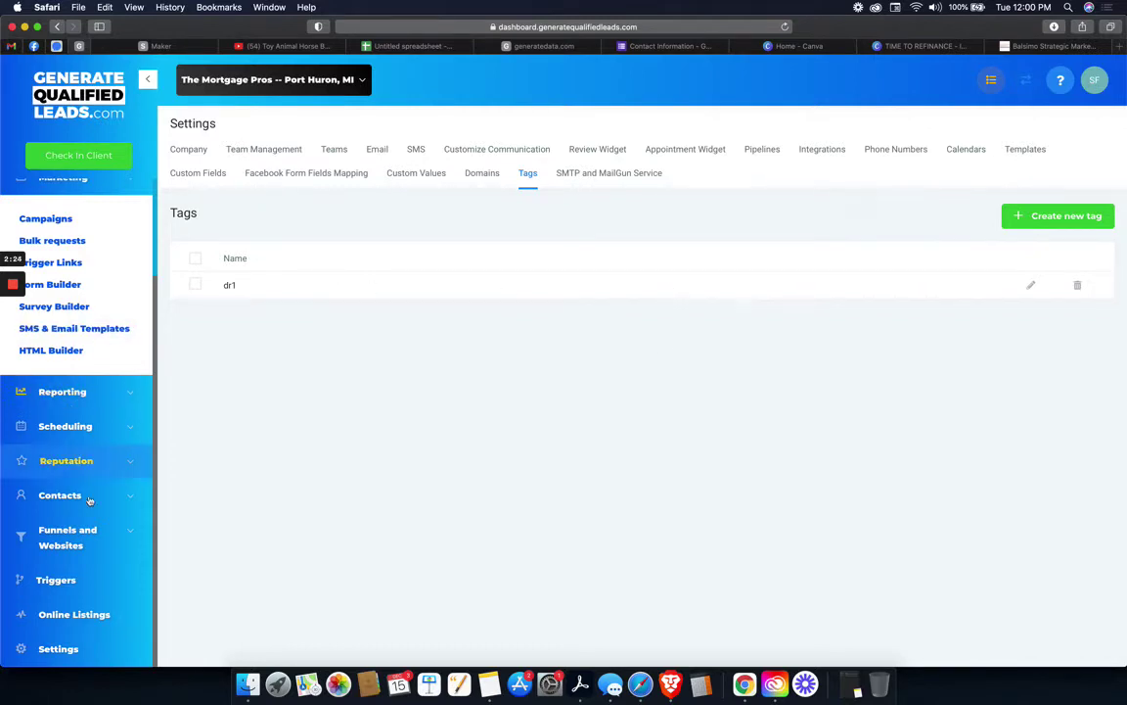
Start a new trigger named 'Add to DR Campaign'
click(91, 583)
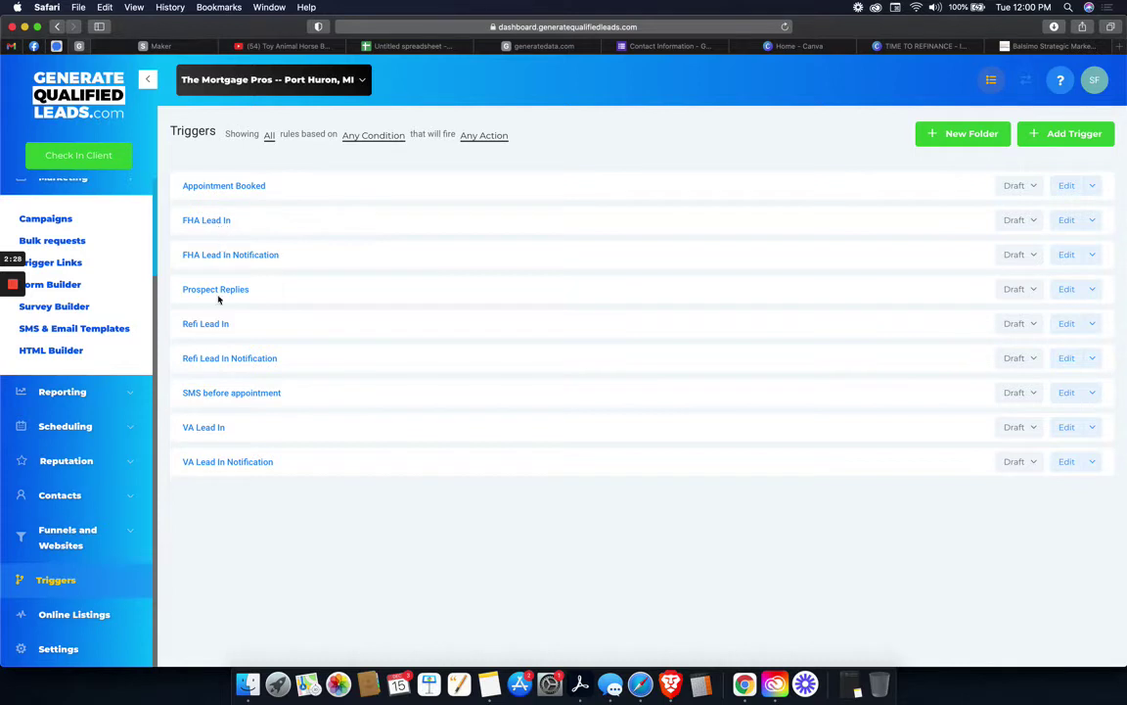
click(976, 133)
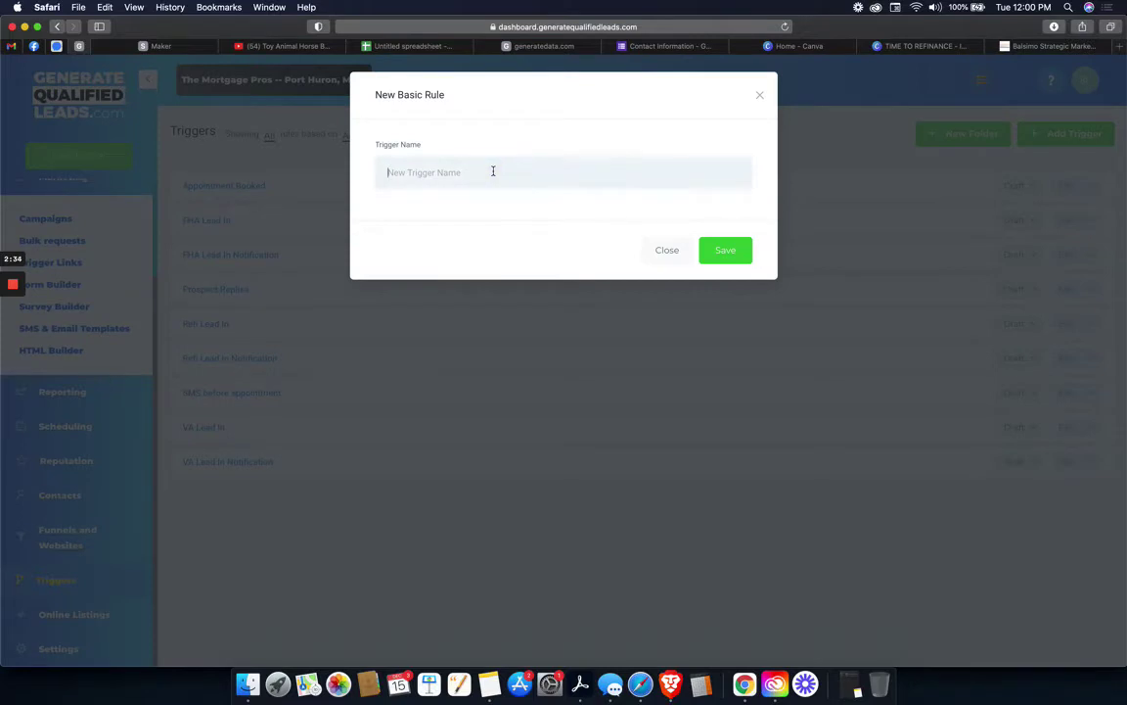
text(Add to DR Campaign)
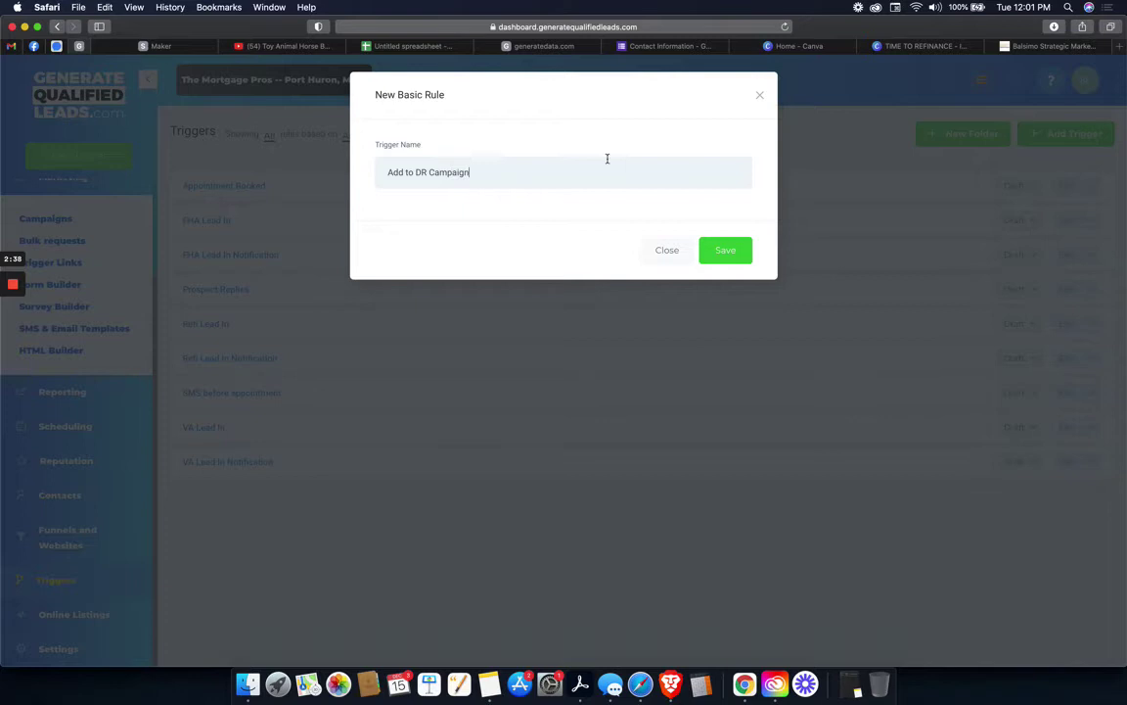
click(725, 252)
Make the trigger fire on Contact Tag, filtered to Tag Added: Dr1
click(380, 297)
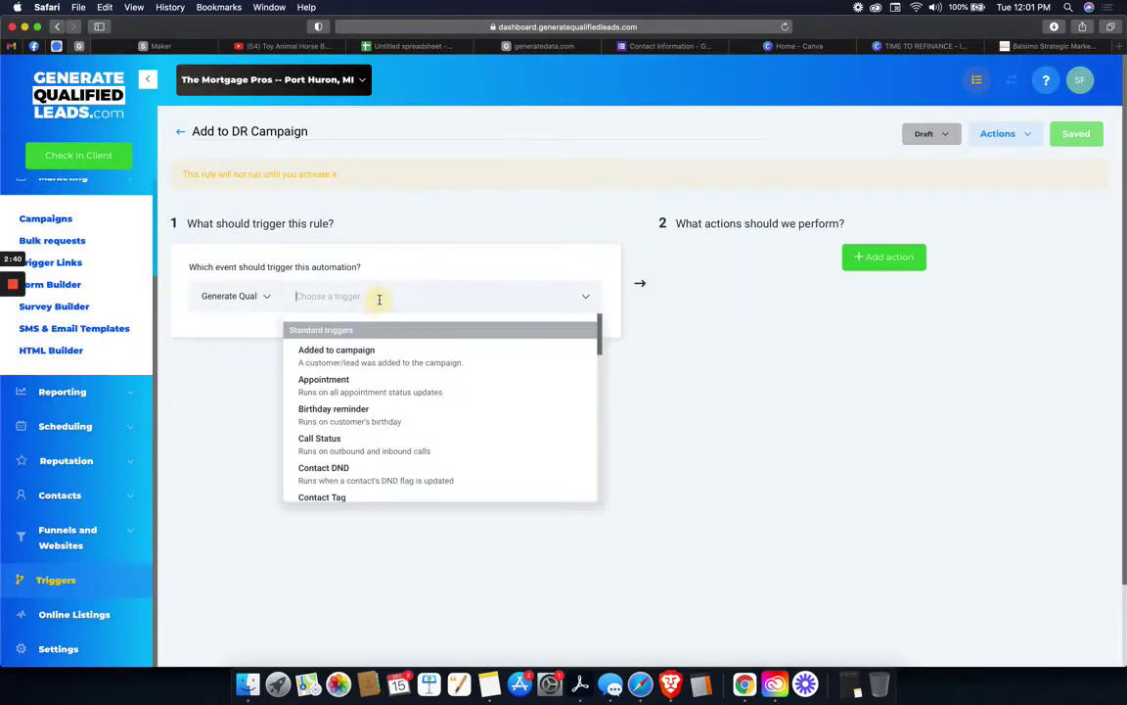
scroll(455, 424, down, 5)
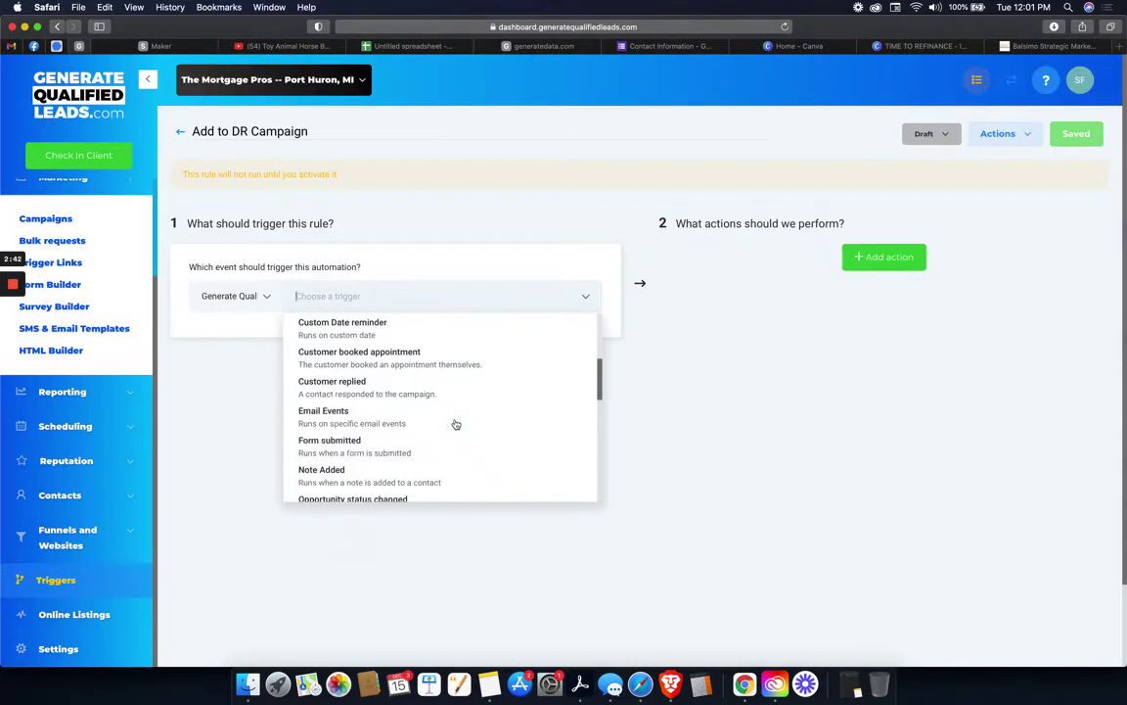
scroll(455, 423, up, 3)
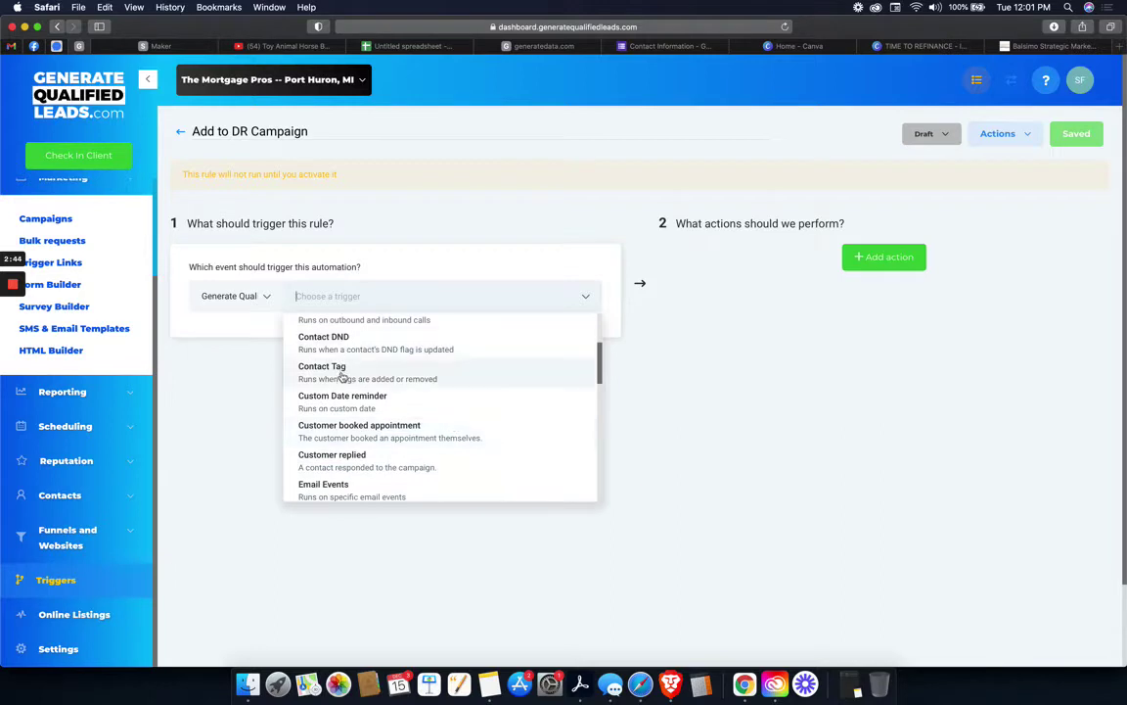
click(392, 373)
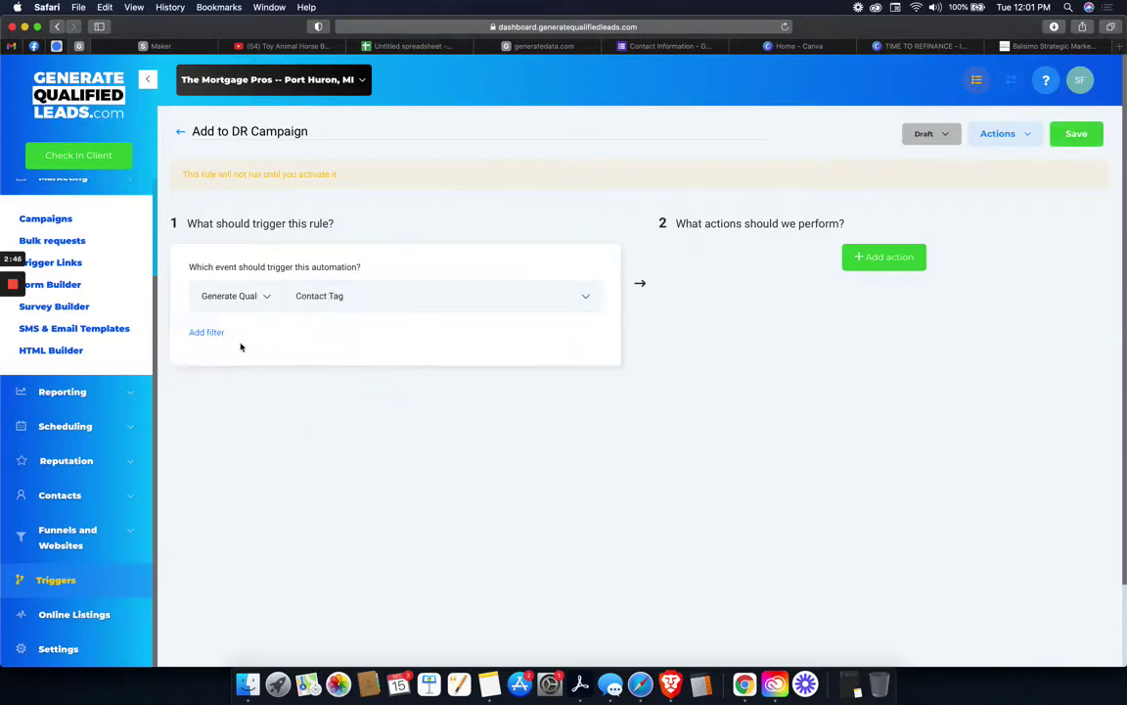
click(214, 333)
click(274, 360)
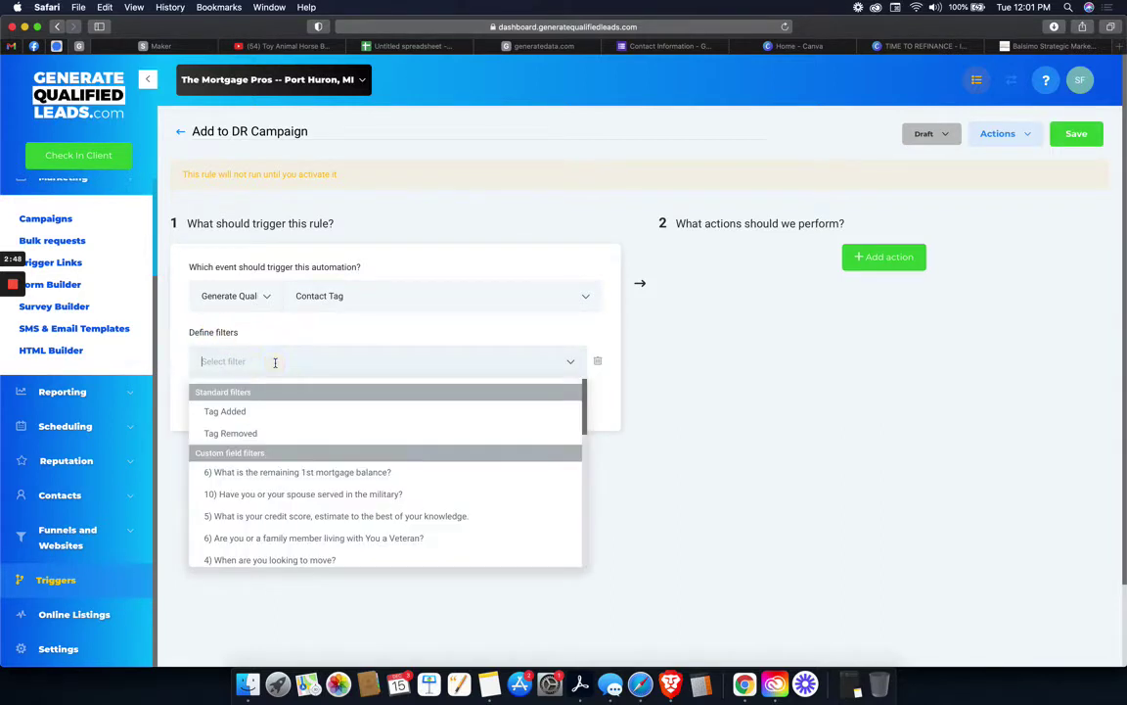
click(234, 408)
click(473, 364)
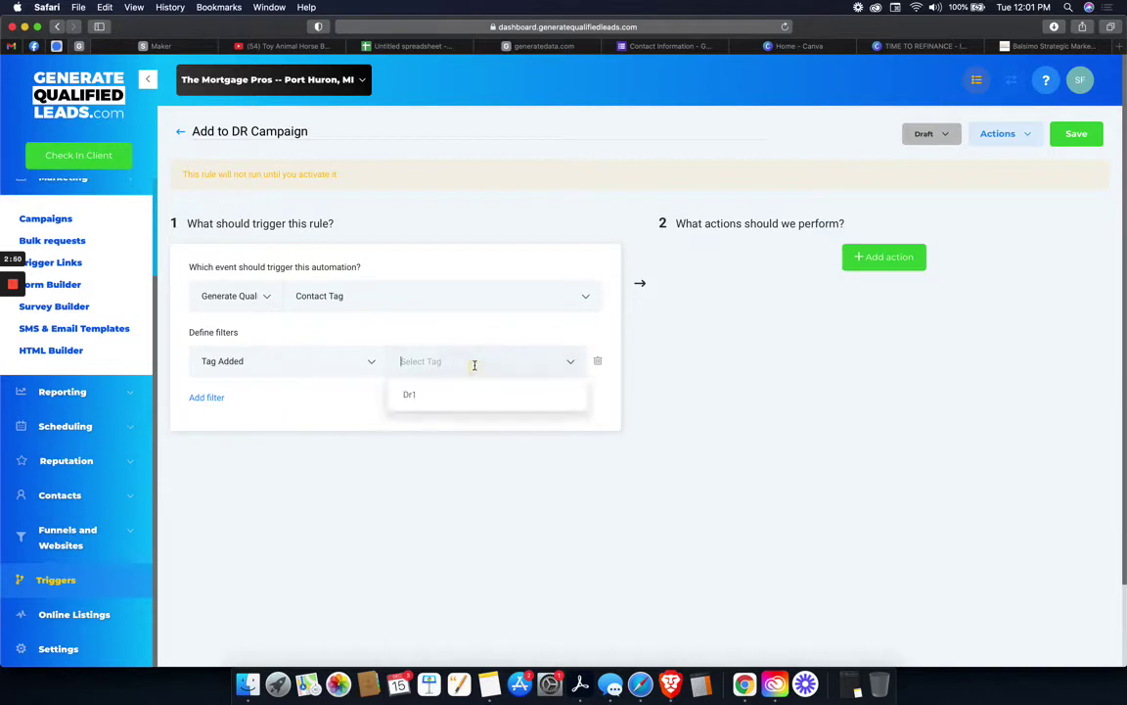
click(428, 396)
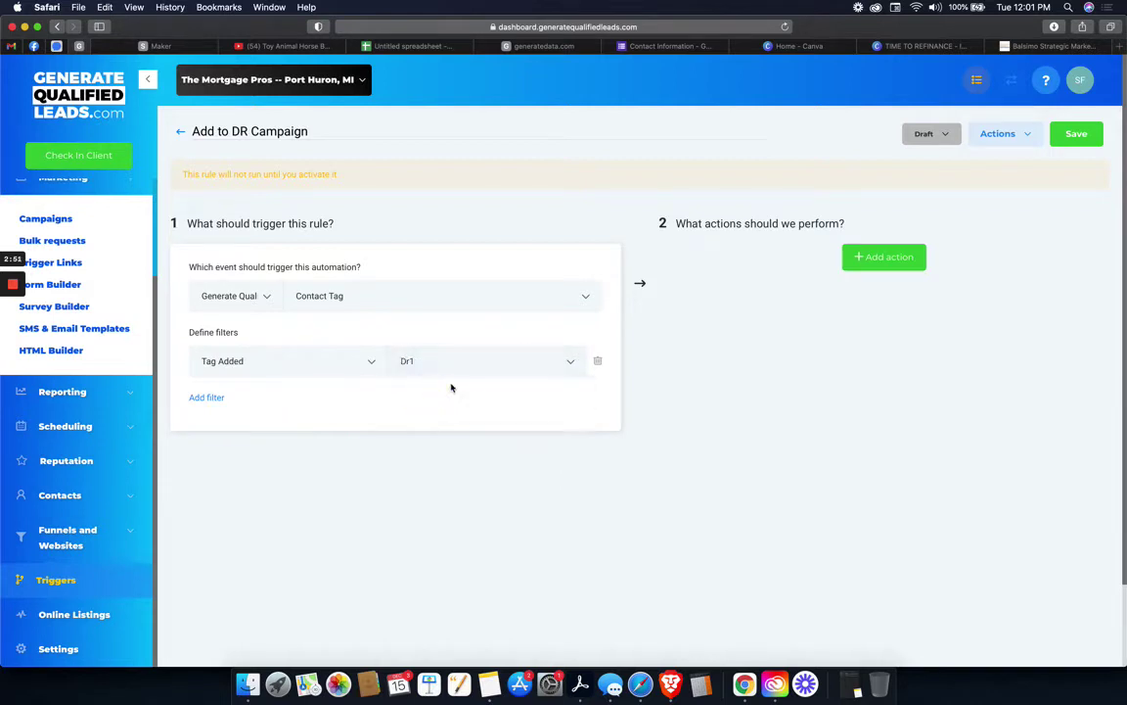
Add an Add To Campaign action targeting the DB Reactivation campaign
click(892, 257)
click(838, 296)
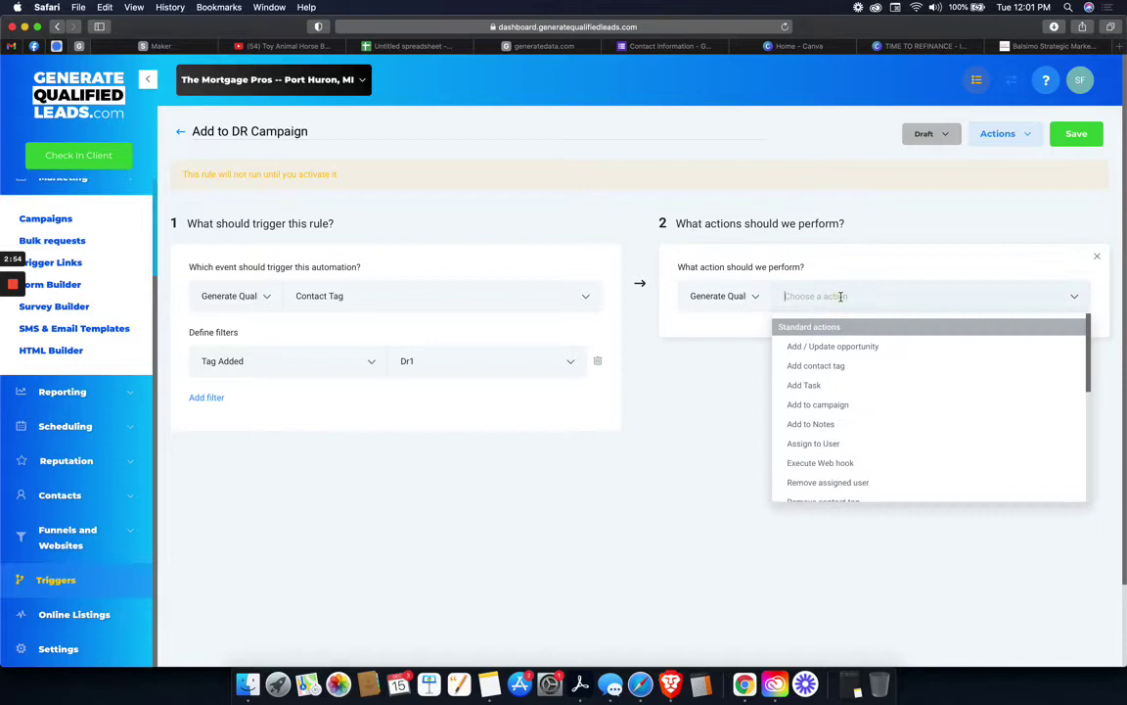
click(827, 404)
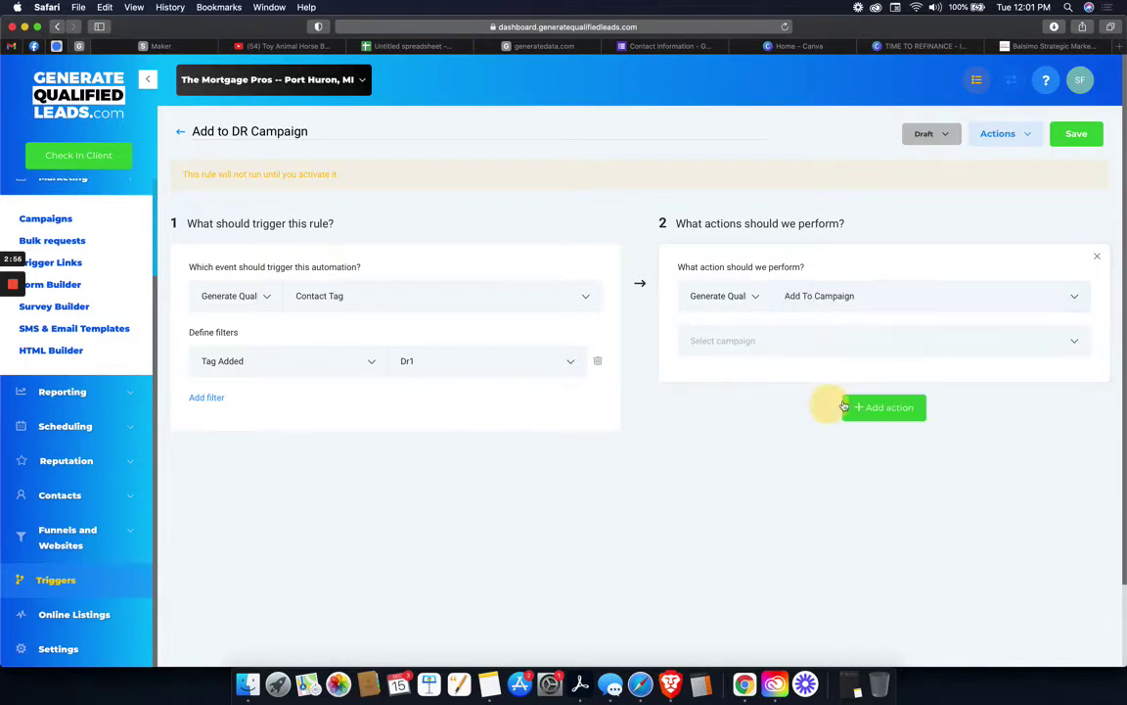
click(812, 331)
click(743, 373)
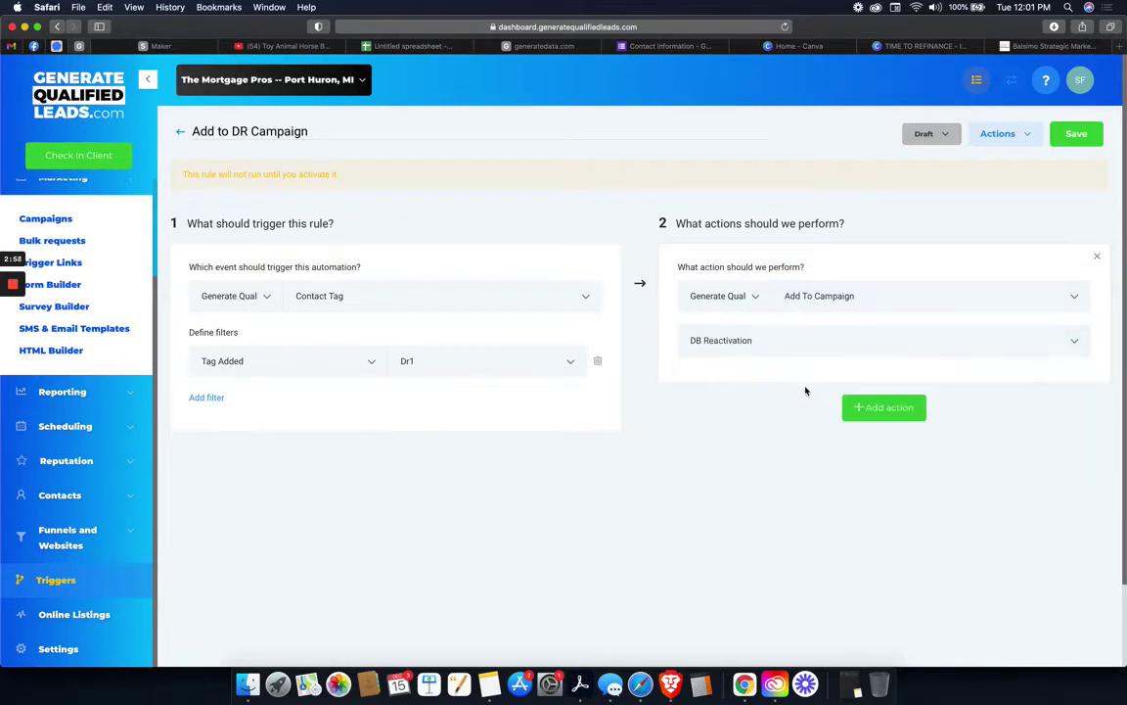
Add a second Add / Update Opportunity action on the Opportunities pipeline
click(872, 410)
click(825, 446)
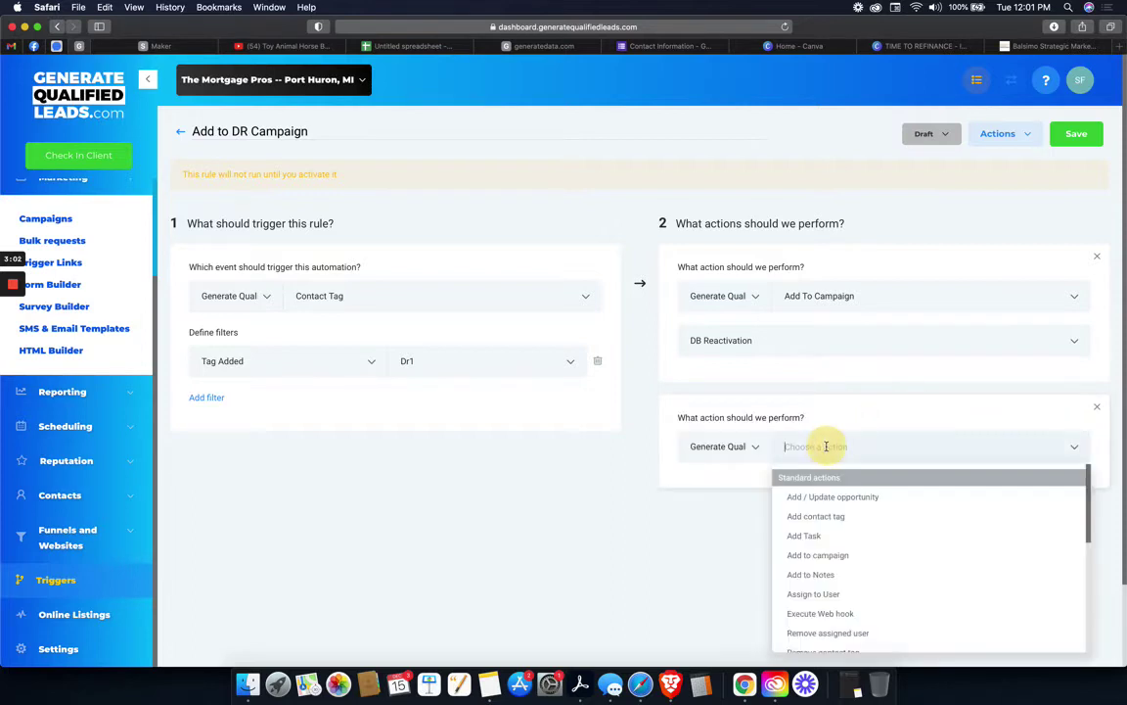
click(851, 497)
scroll(777, 498, down, 1)
click(778, 460)
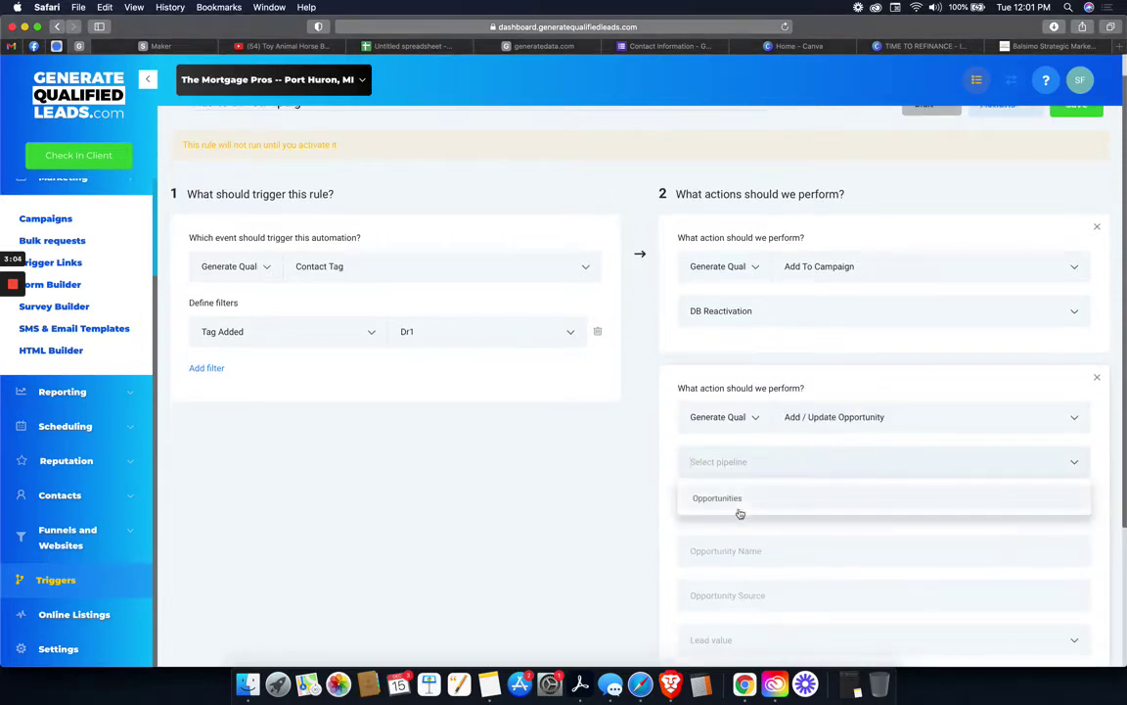
click(757, 498)
click(757, 502)
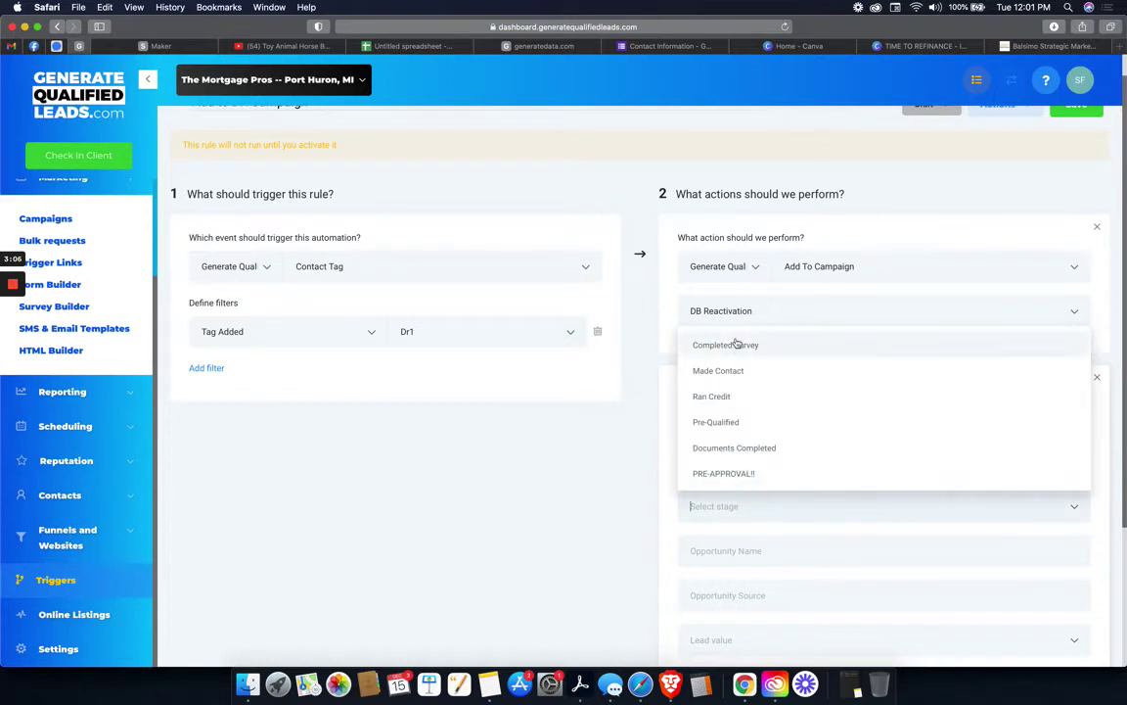
click(559, 427)
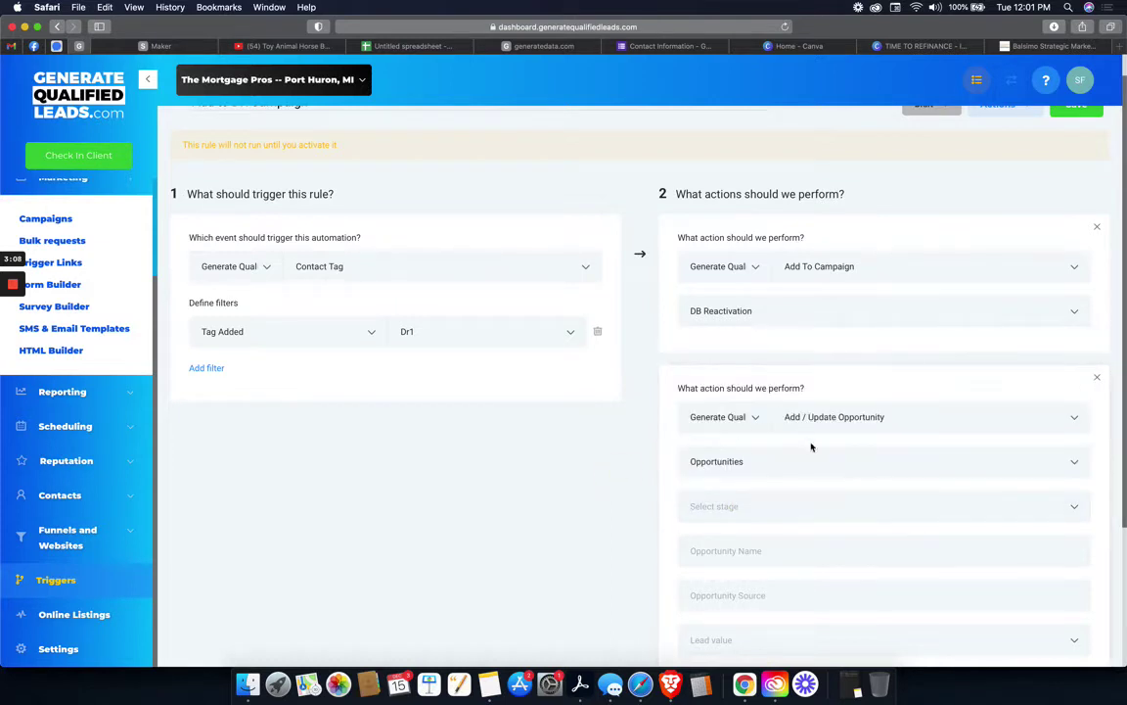
scroll(790, 515, down, 4)
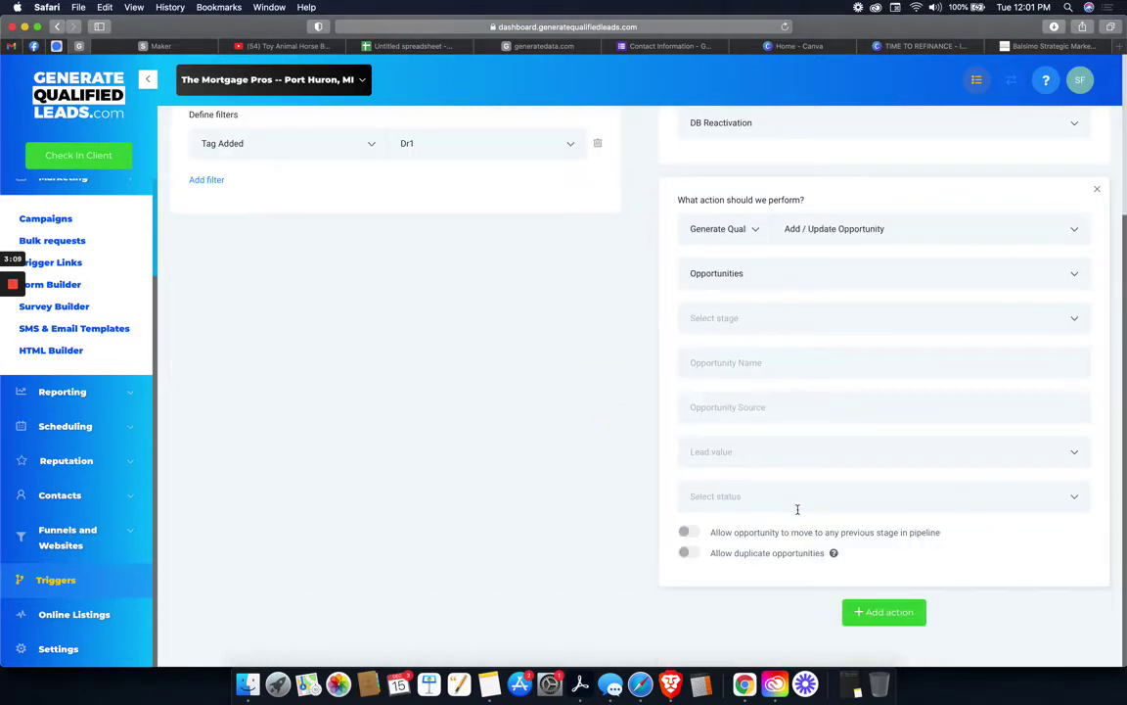
Add a Remove From All Campaigns action, then delete it and the opportunity action
click(920, 624)
scroll(744, 539, down, 2)
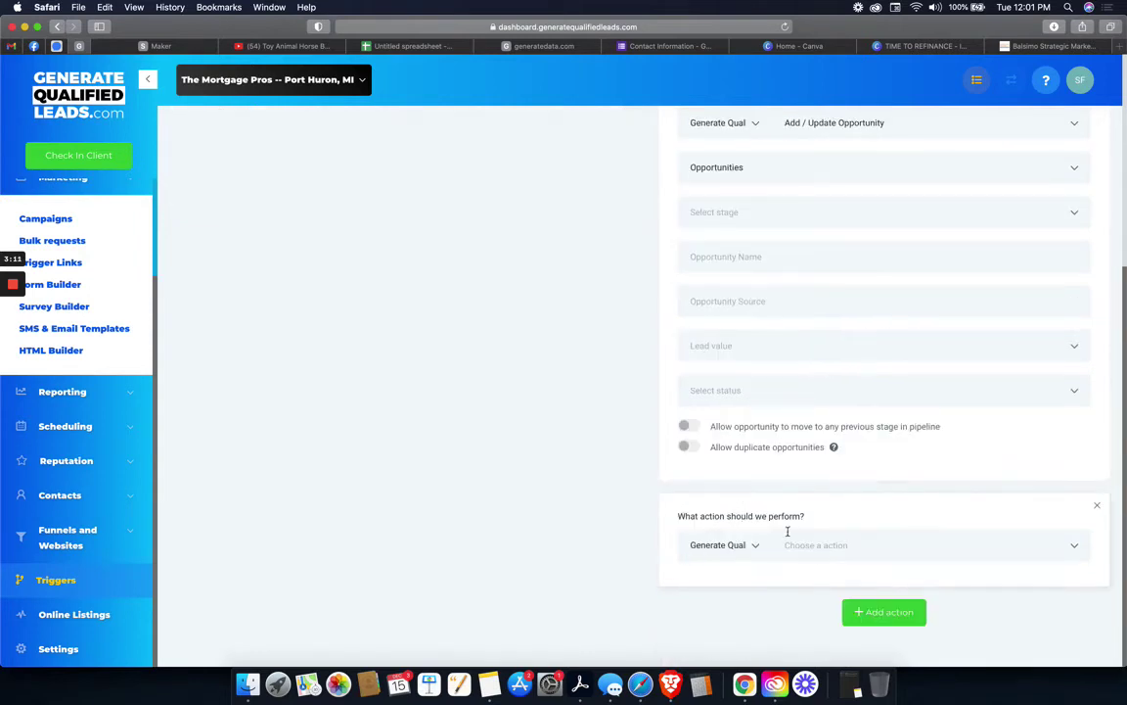
click(853, 551)
click(861, 516)
click(1096, 506)
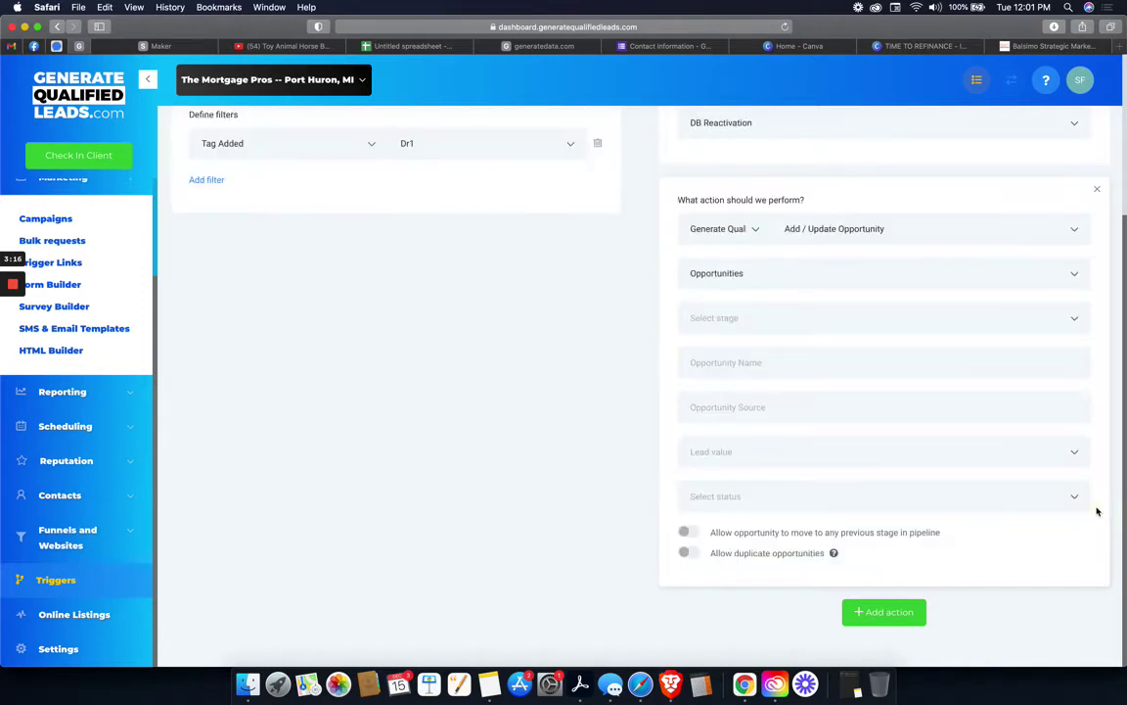
click(1097, 211)
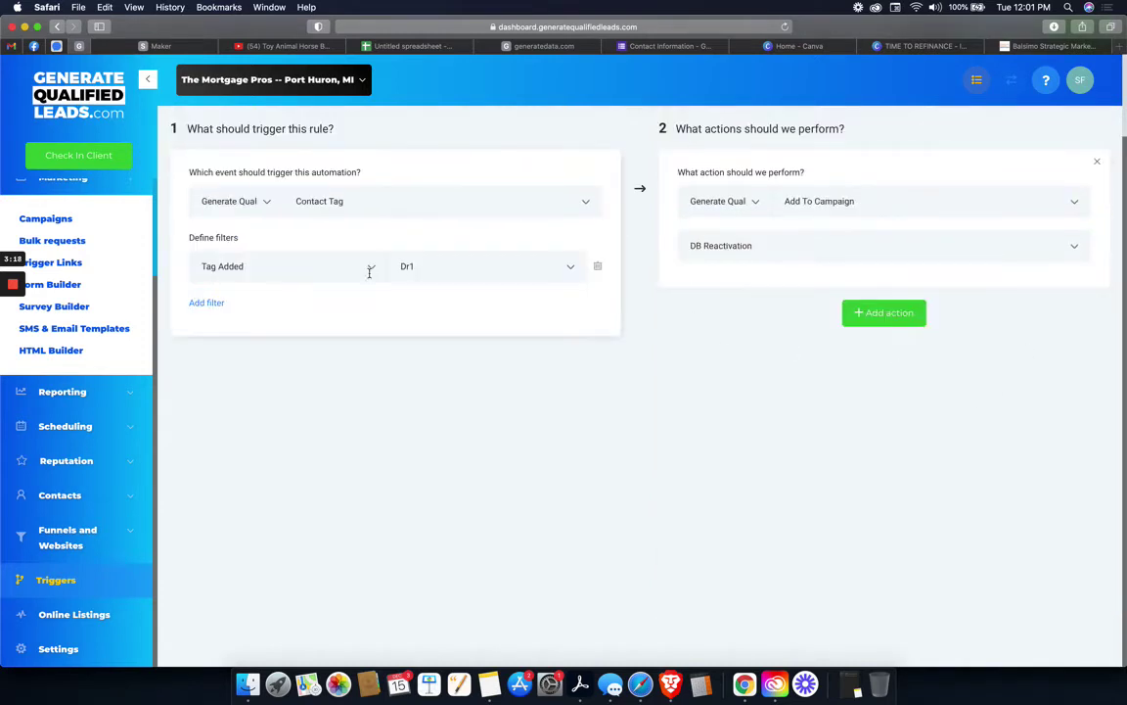
scroll(880, 353, up, 2)
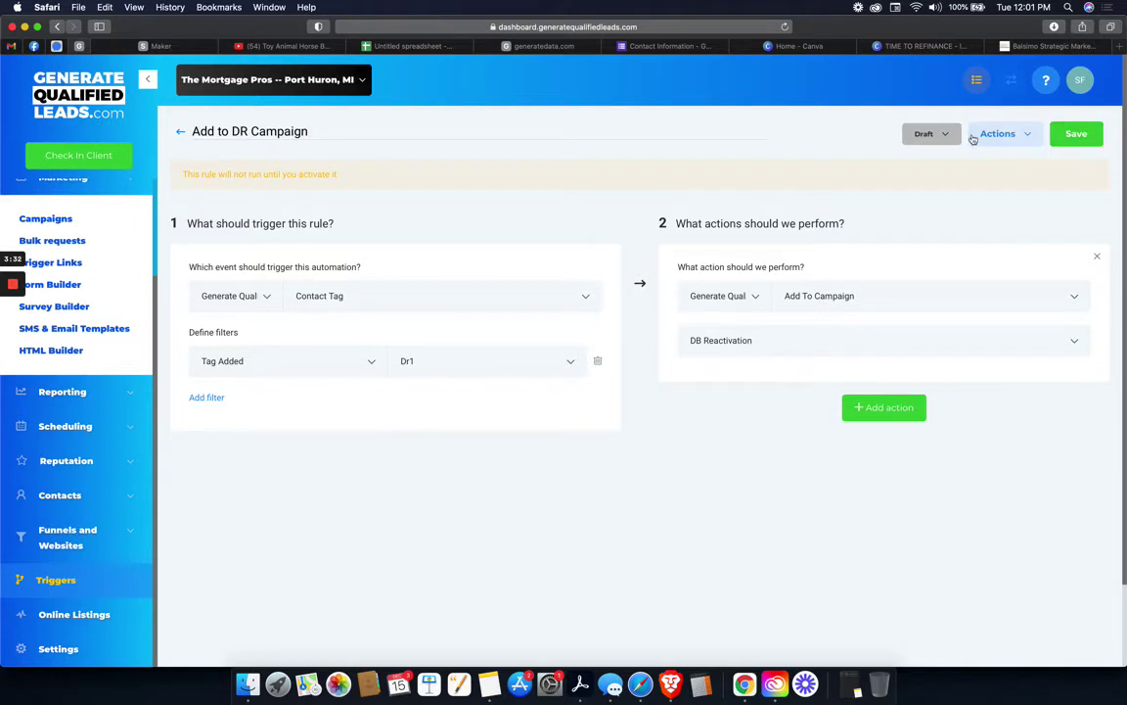
Set the Add to DR Campaign rule to Active, save it, and return to Triggers
click(940, 135)
click(936, 163)
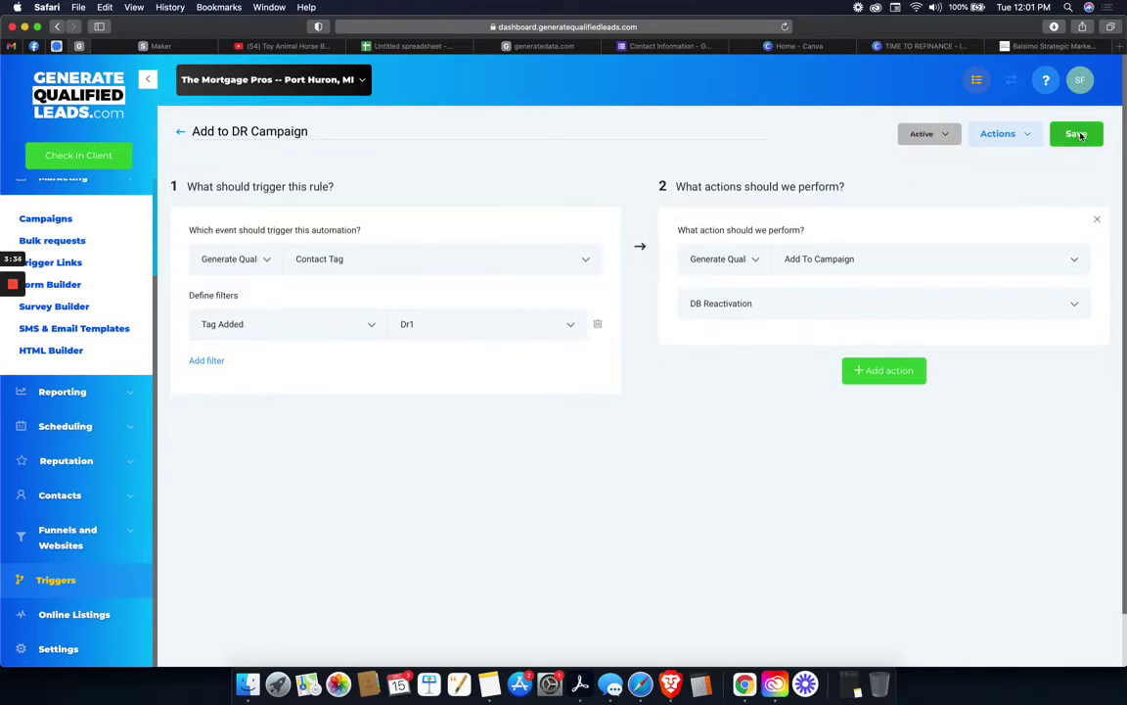
click(1080, 136)
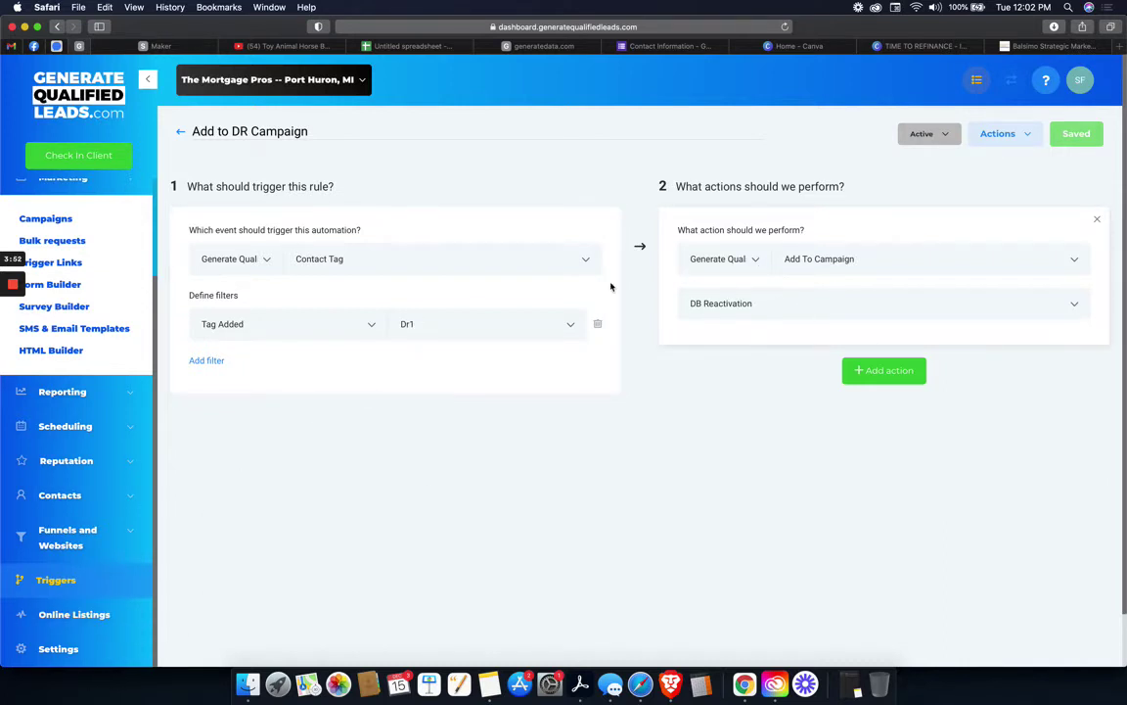
click(71, 219)
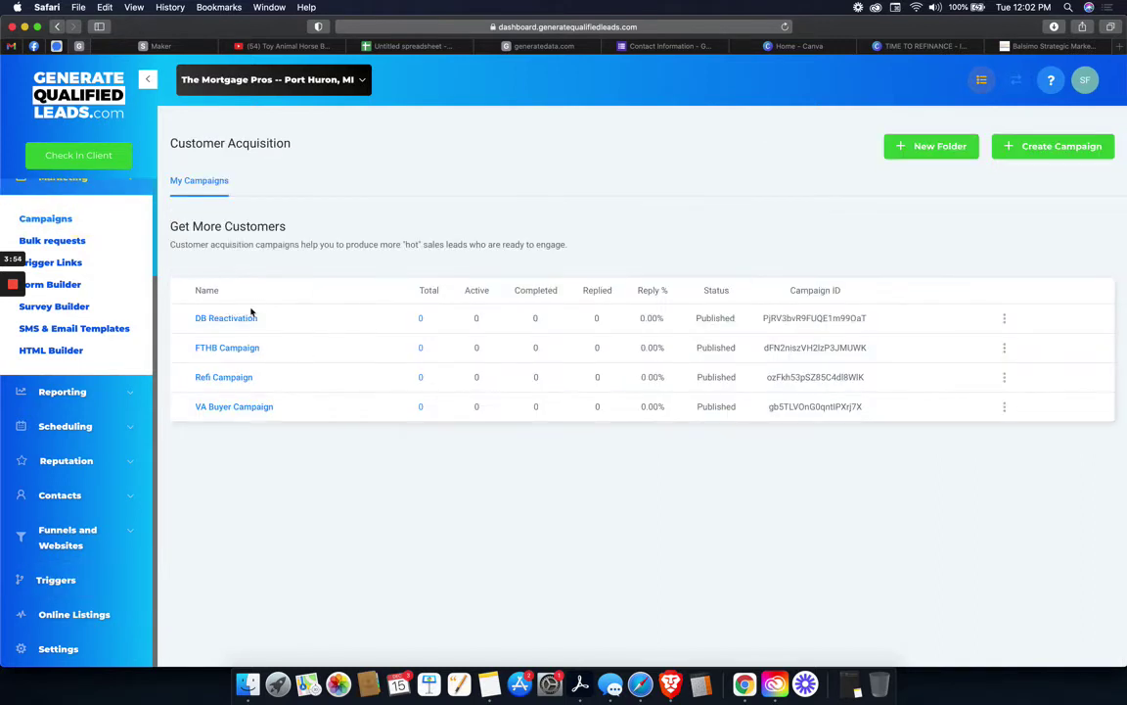
click(55, 579)
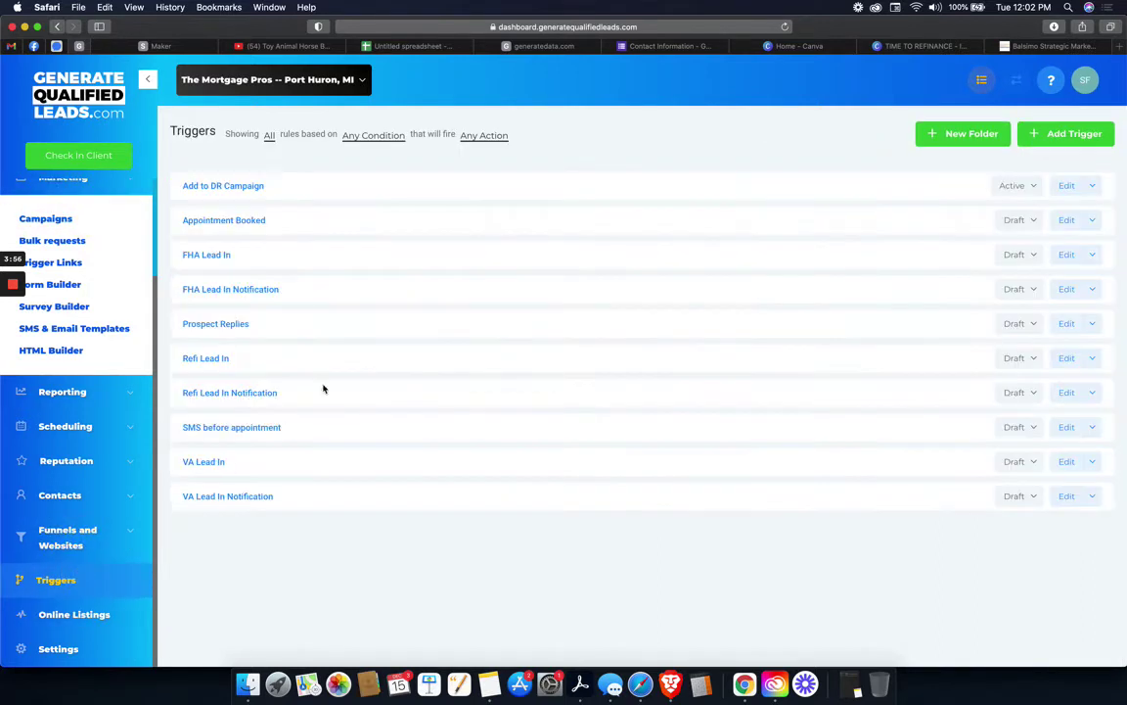
Start a new trigger named 'Reply to DR Campaign'
click(1063, 134)
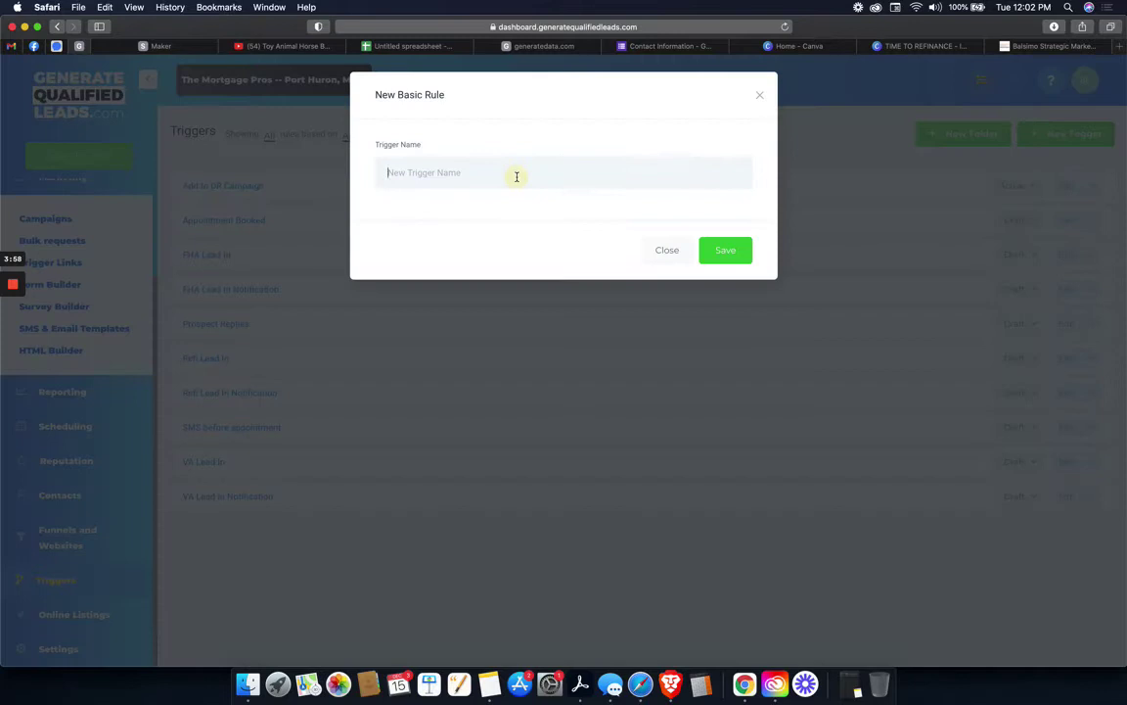
text(Reply to DR Campaign)
click(725, 249)
Make it fire on Customer Replied, filtered to Replied To Campaign = Db Reactivation
click(445, 295)
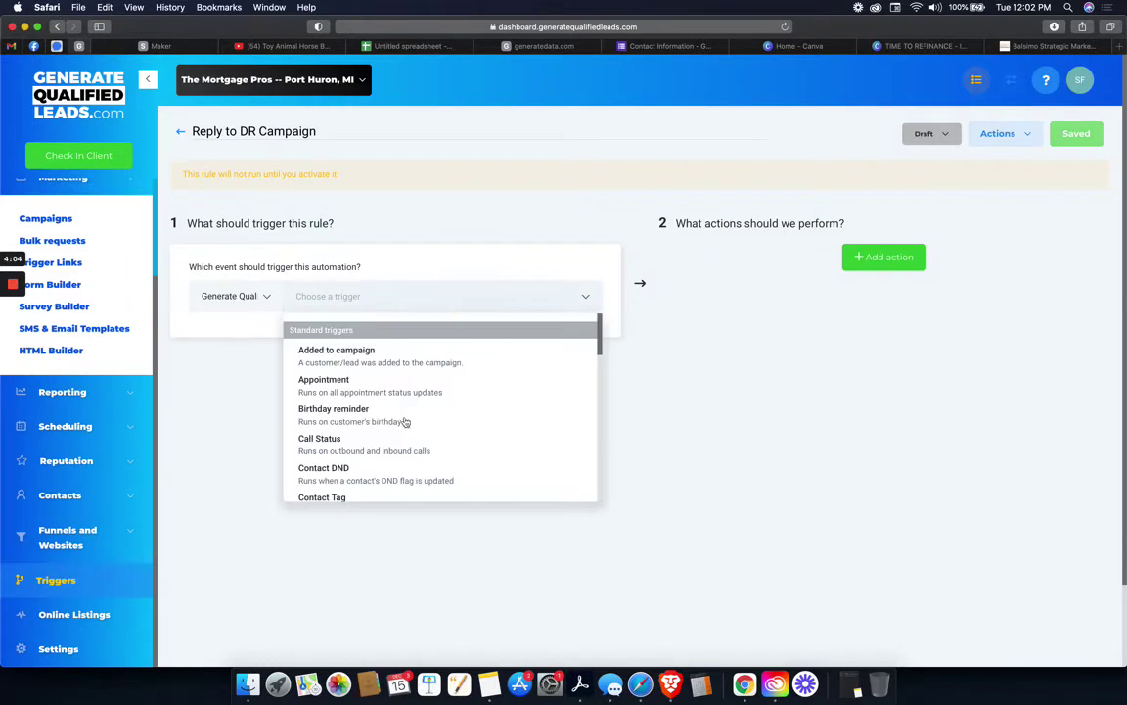
scroll(405, 422, down, 5)
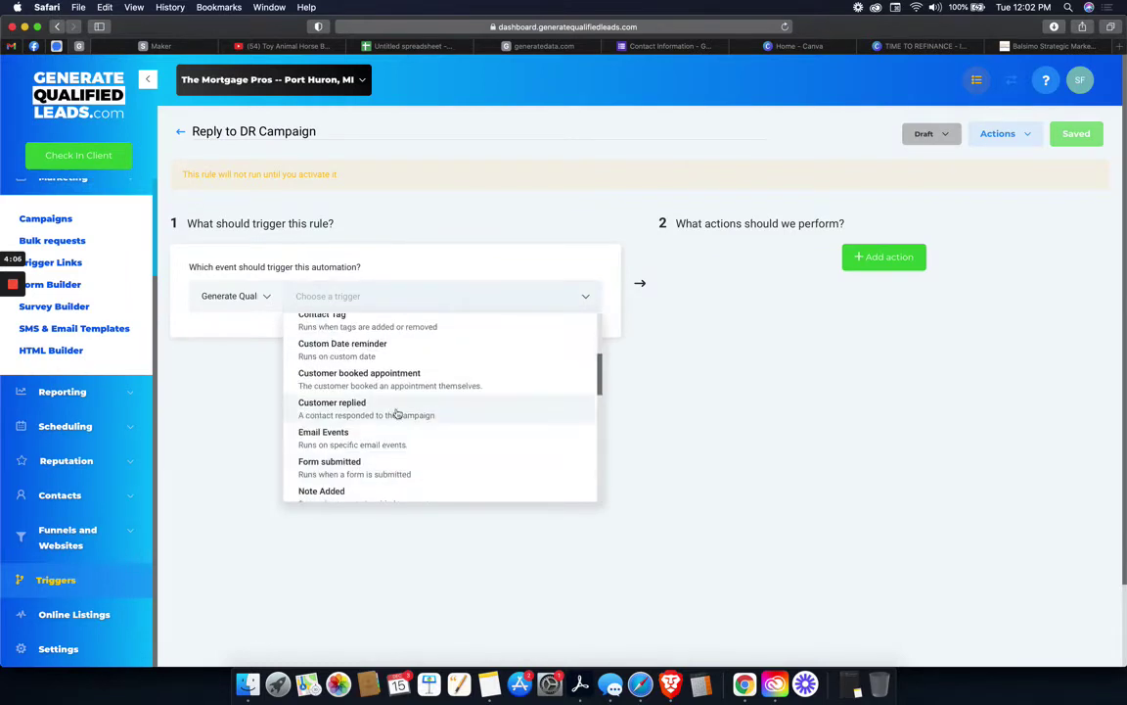
click(397, 414)
click(219, 331)
click(269, 358)
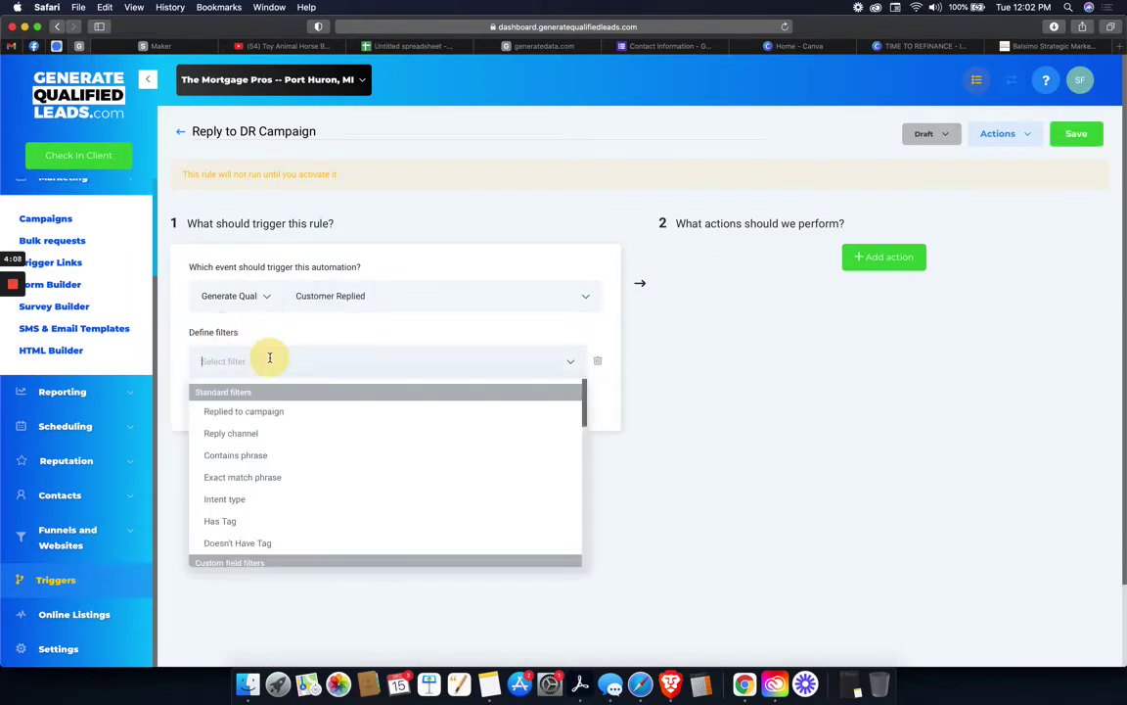
click(256, 411)
click(423, 362)
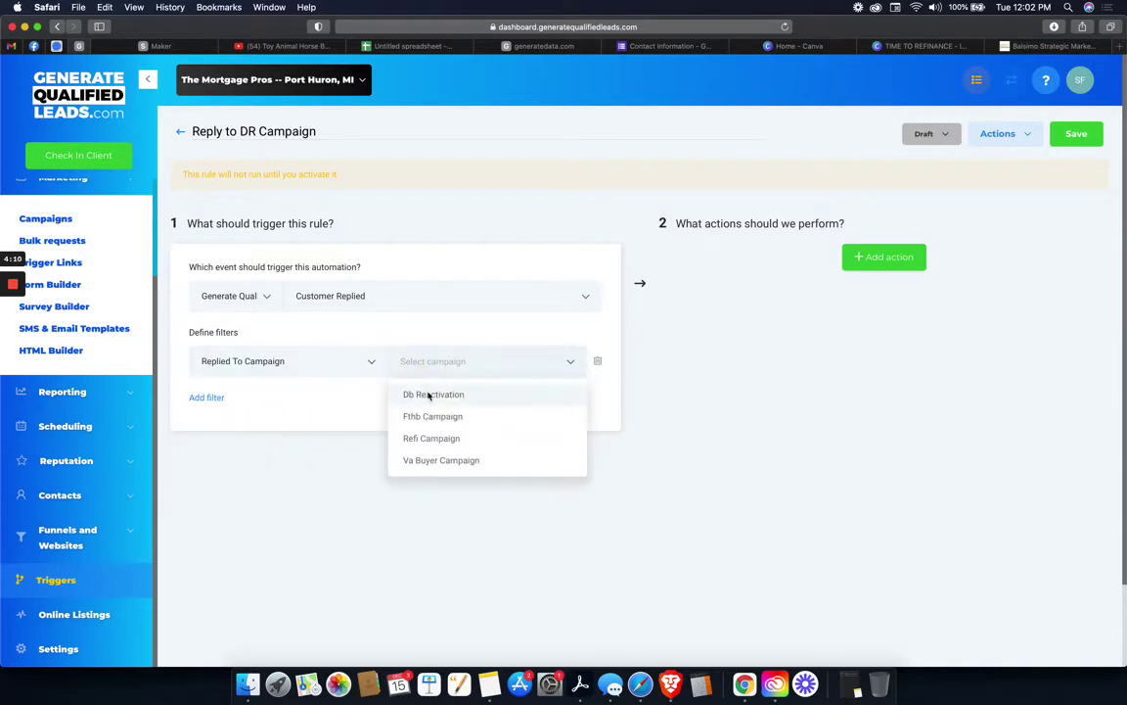
click(429, 395)
Add a Send Notification action titled 'DR Client Replied'
click(885, 256)
click(860, 290)
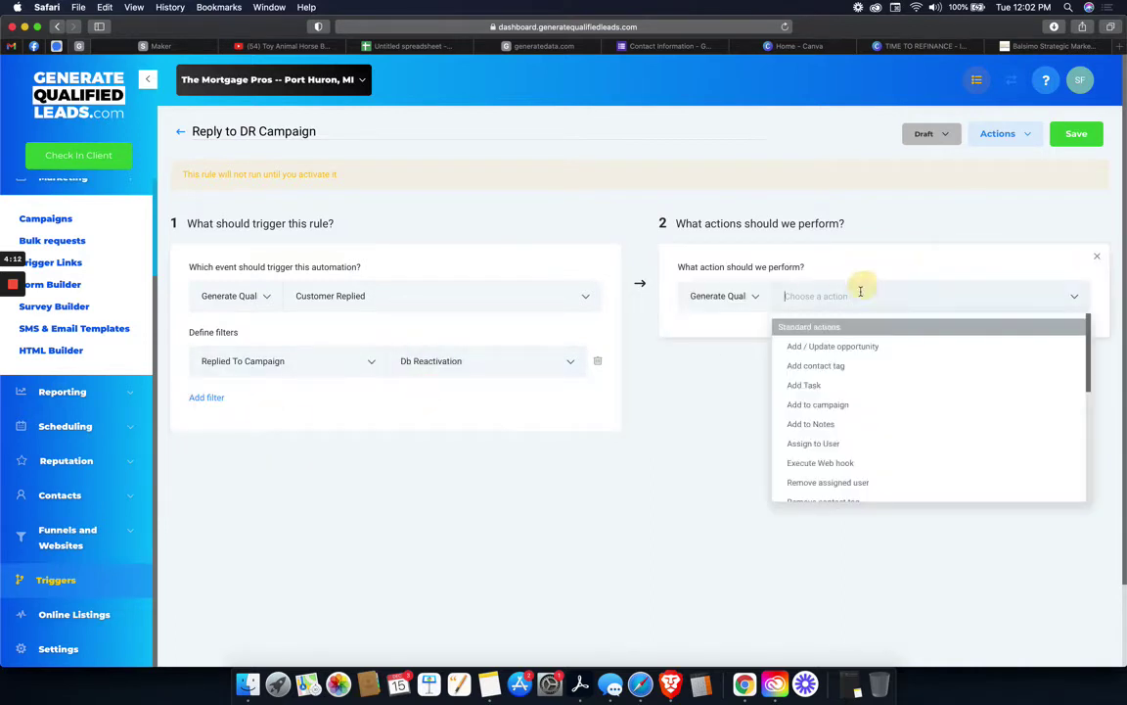
scroll(831, 411, down, 10)
click(831, 332)
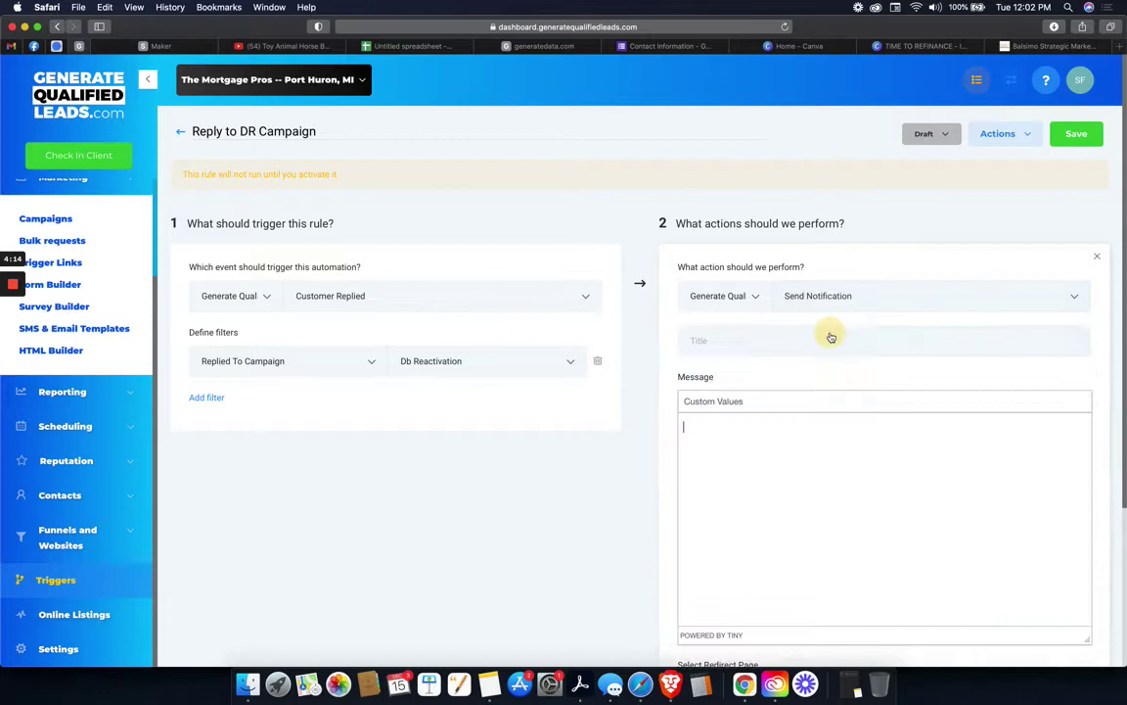
click(810, 342)
text(D)
key(BackSpace)
text(DR Client Replied)
Write the message '{{contact.name}} Replied to your database reactivation. Click here to join the conversation.'
click(793, 458)
text({{)
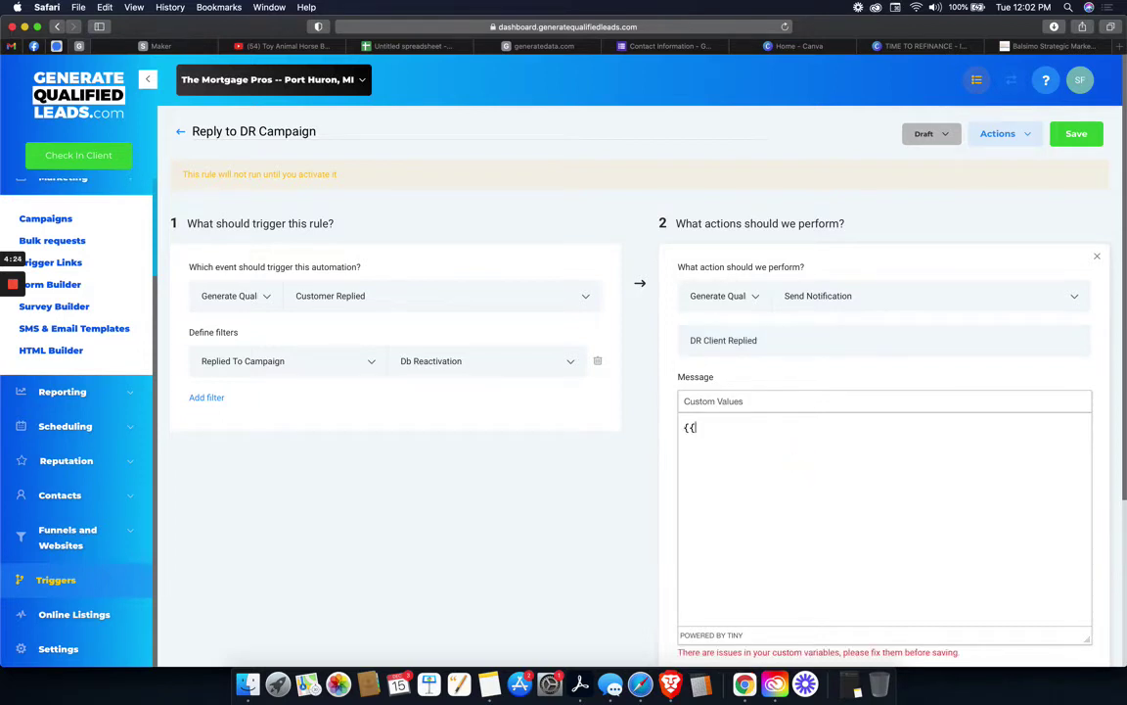
text(contact.name}} Replied )
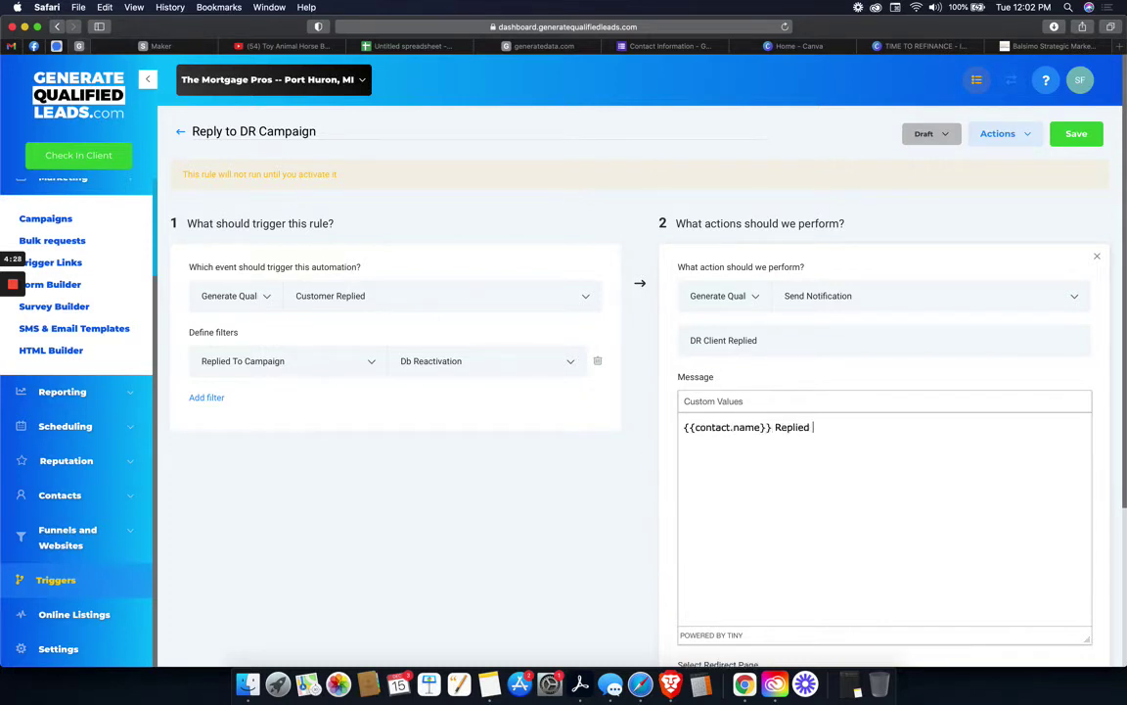
text(to your database reactivation.)
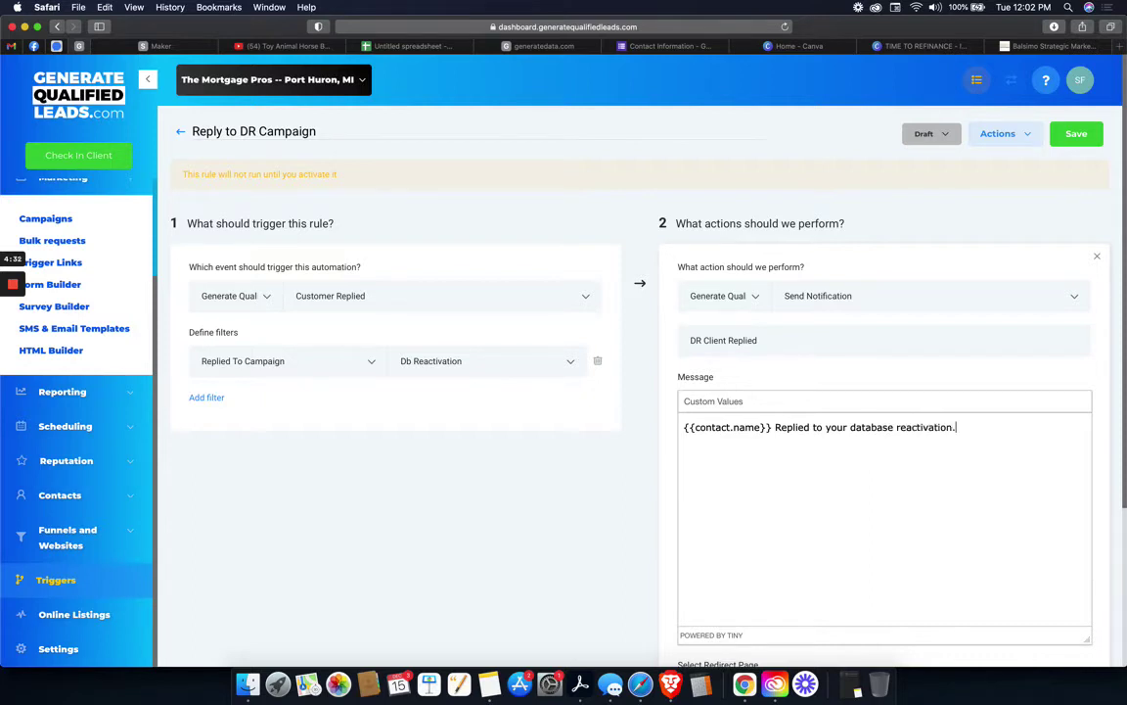
text( Click here to join the conversaion)
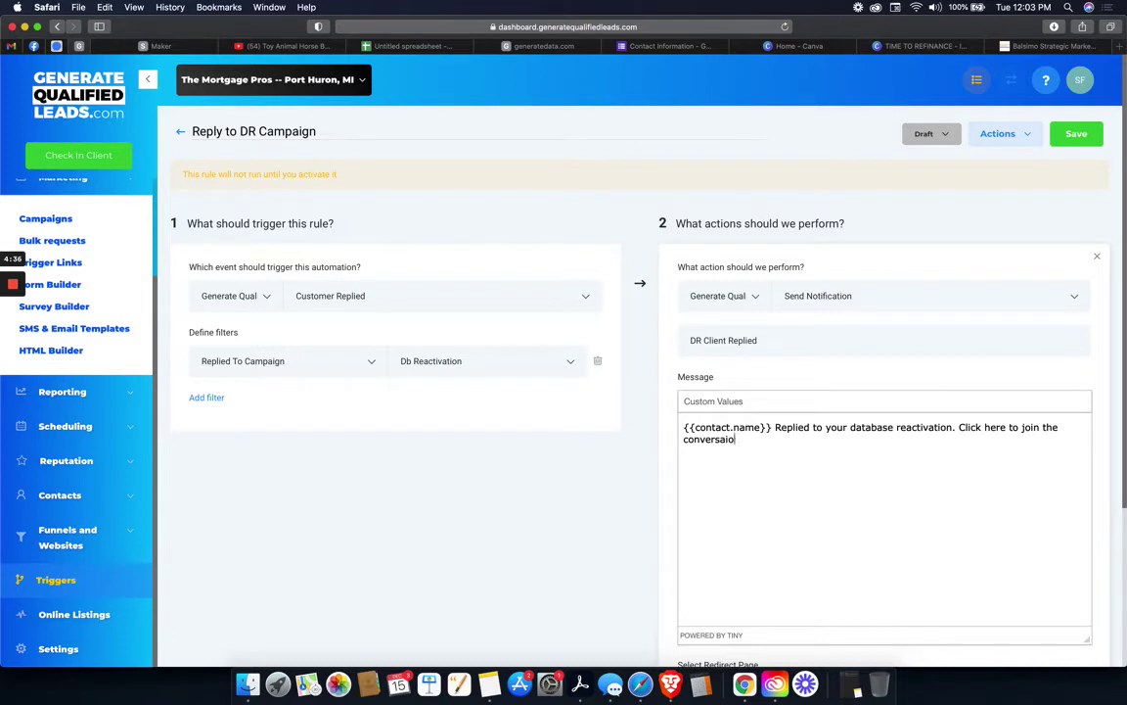
key(BackSpace)
key(BackSpace)
text(tion.)
scroll(619, 554, down, 1)
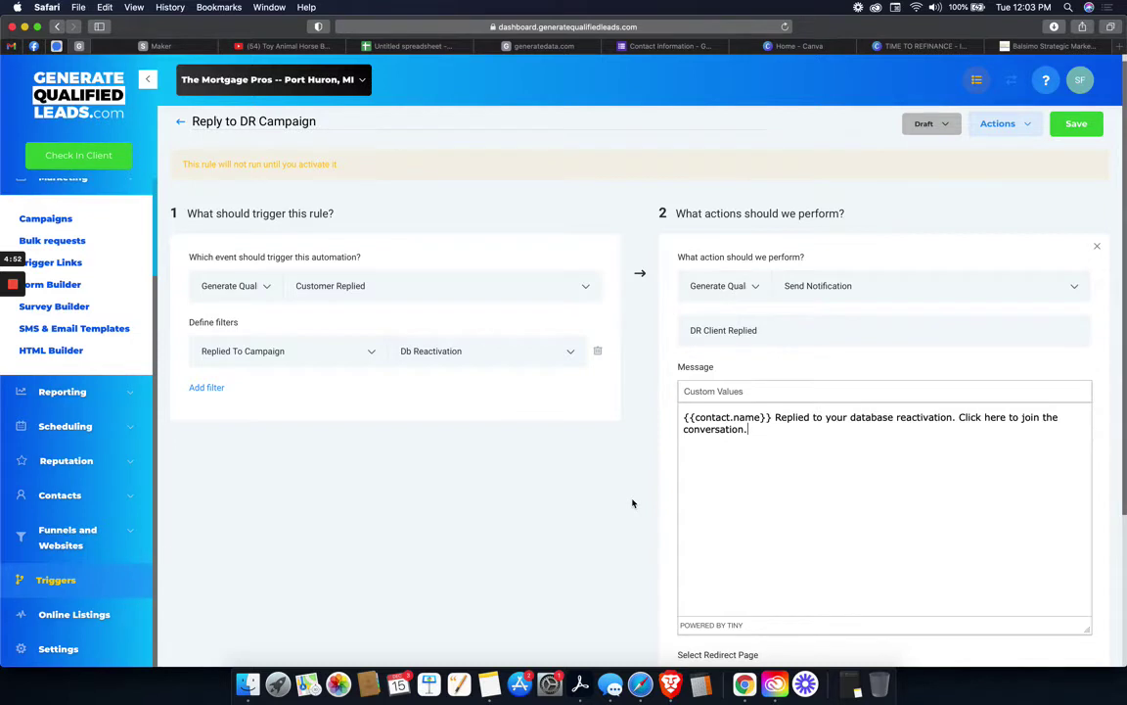
scroll(626, 520, down, 2)
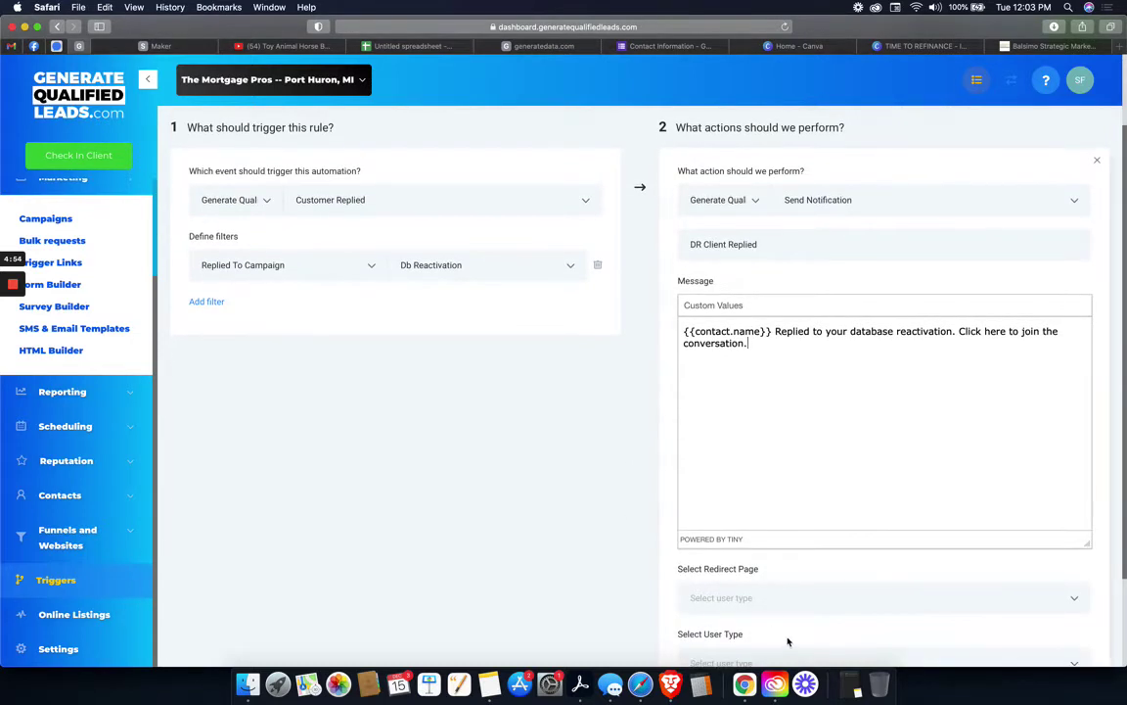
Set the notification's redirect page to Conversation
click(794, 597)
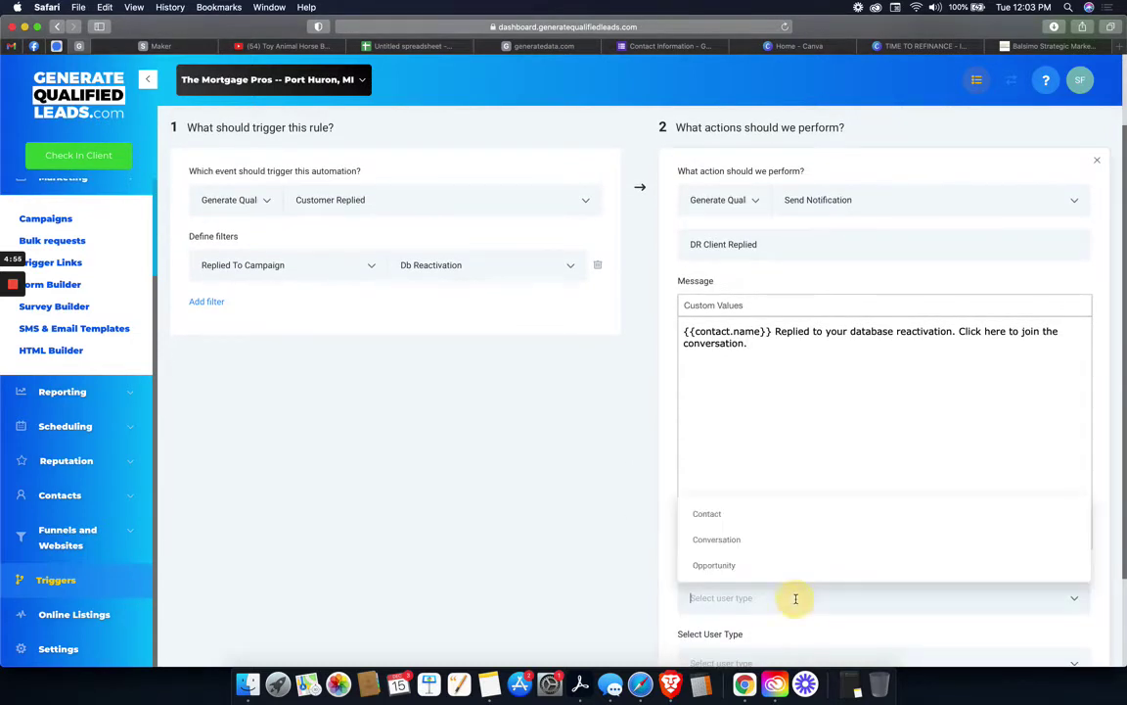
click(730, 540)
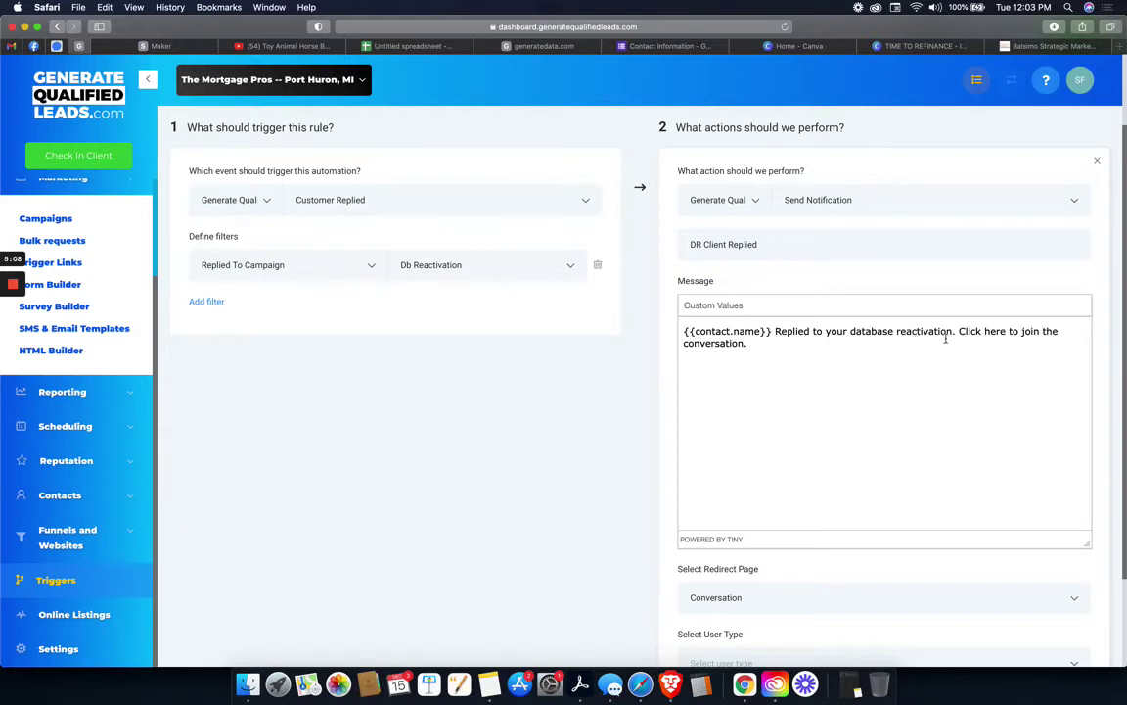
scroll(617, 518, down, 3)
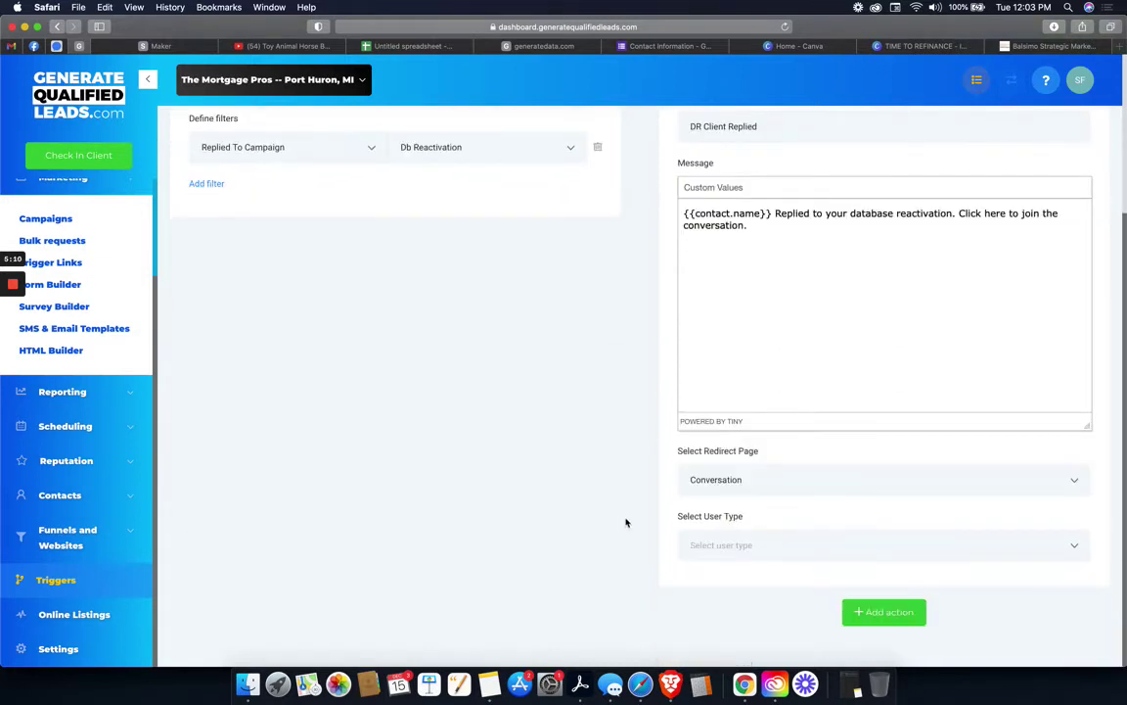
Set the user type to User assigned to the contact
click(736, 545)
click(732, 606)
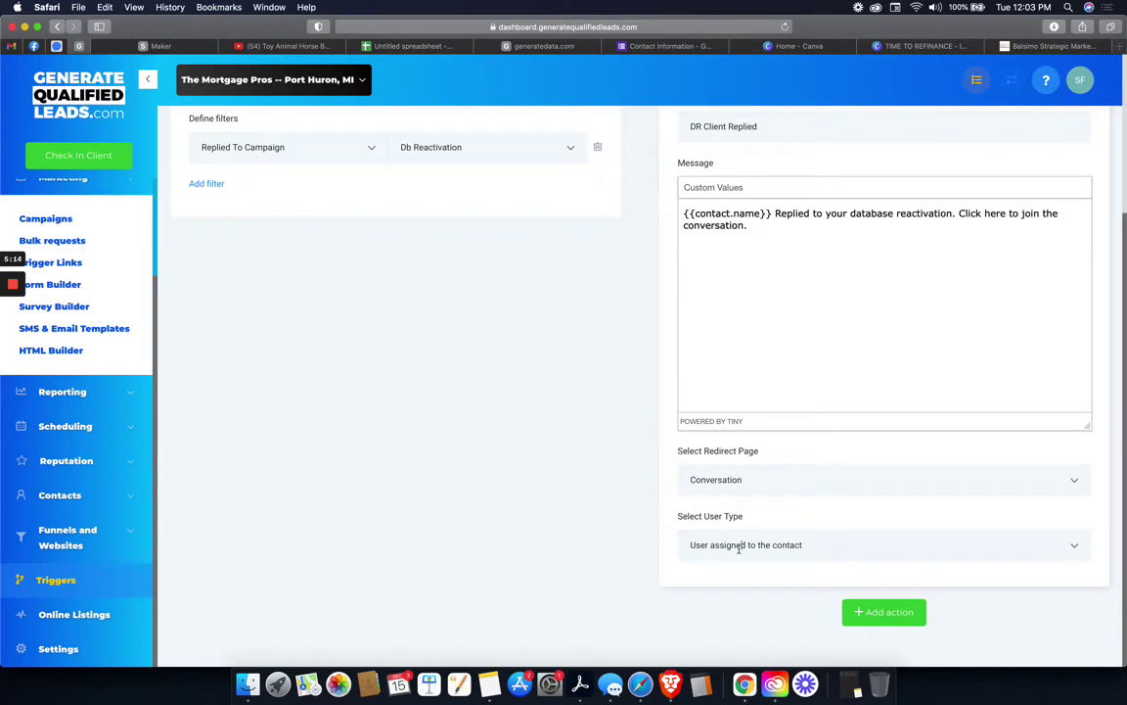
click(739, 549)
click(717, 583)
click(724, 556)
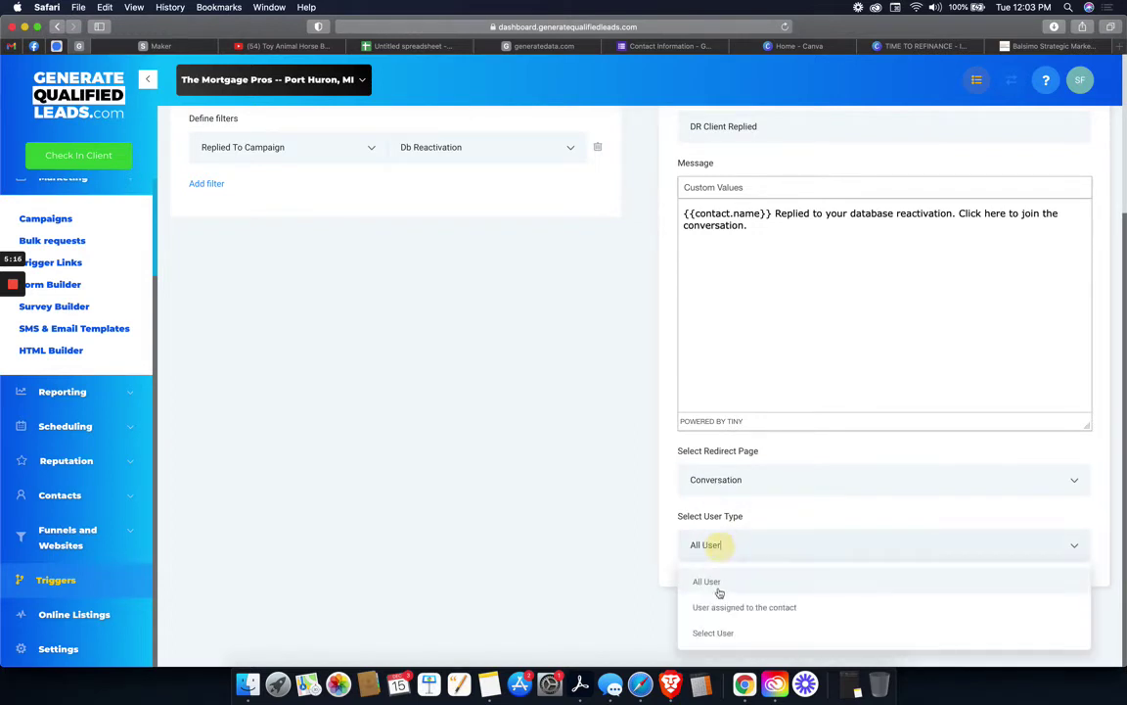
click(719, 632)
click(728, 610)
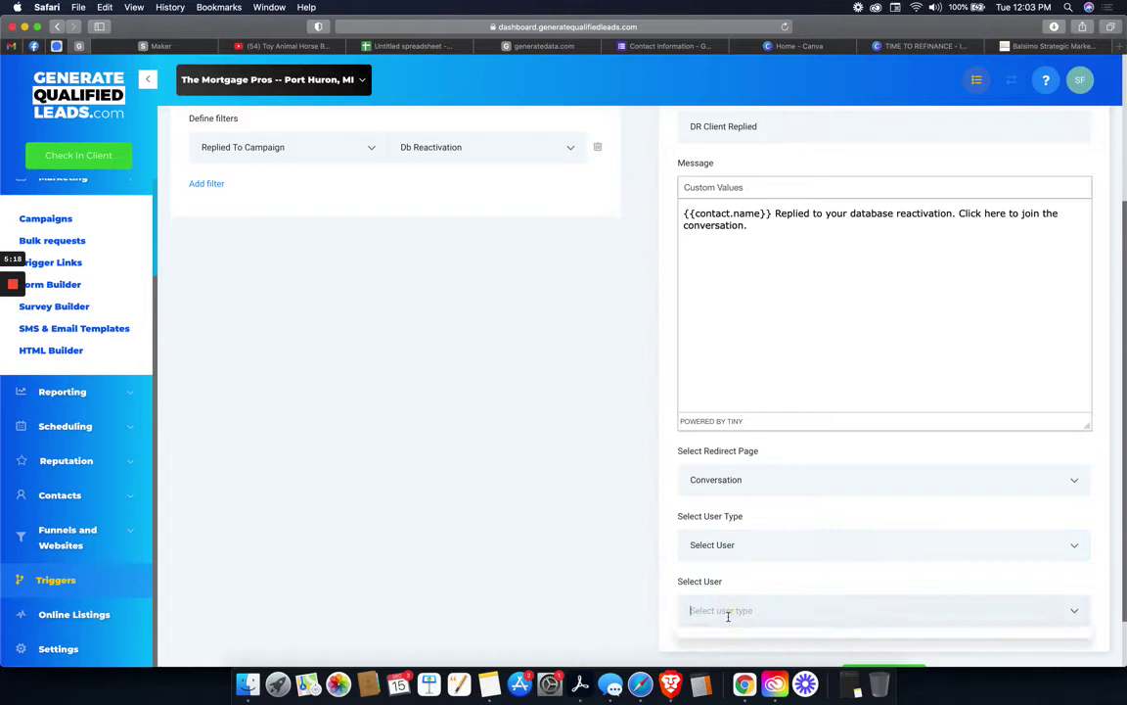
click(724, 545)
click(734, 604)
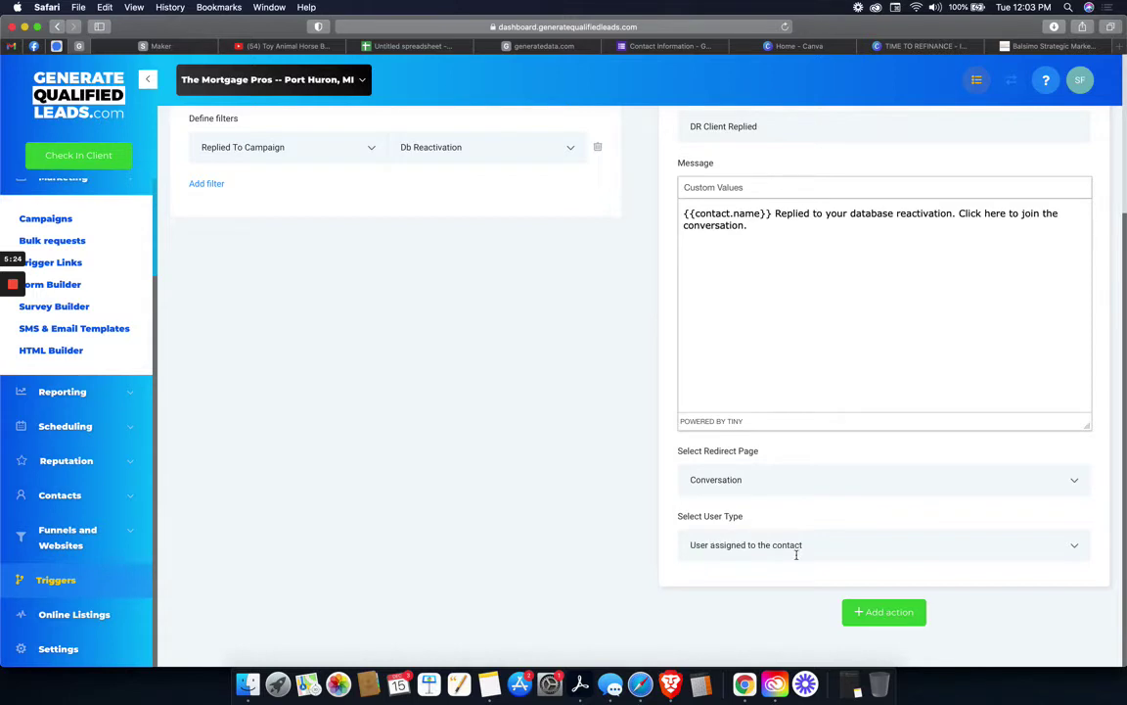
scroll(817, 445, up, 3)
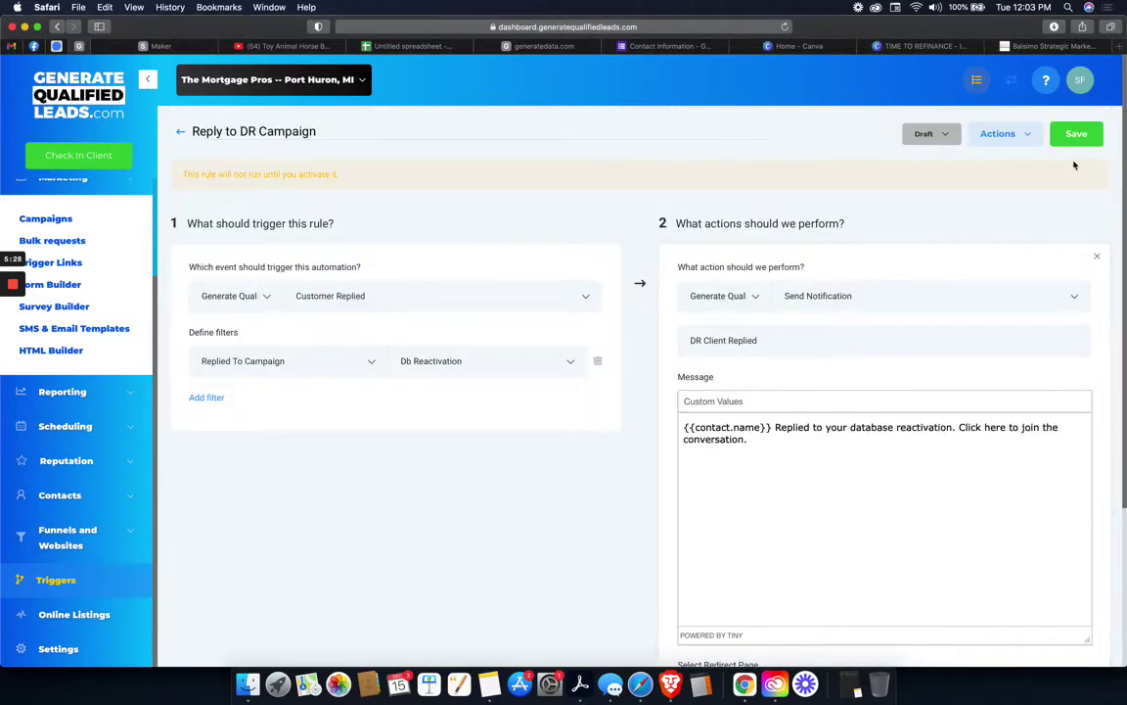
Activate the rule and add a reply-intent filter limited to Positive/yes
click(924, 133)
click(925, 161)
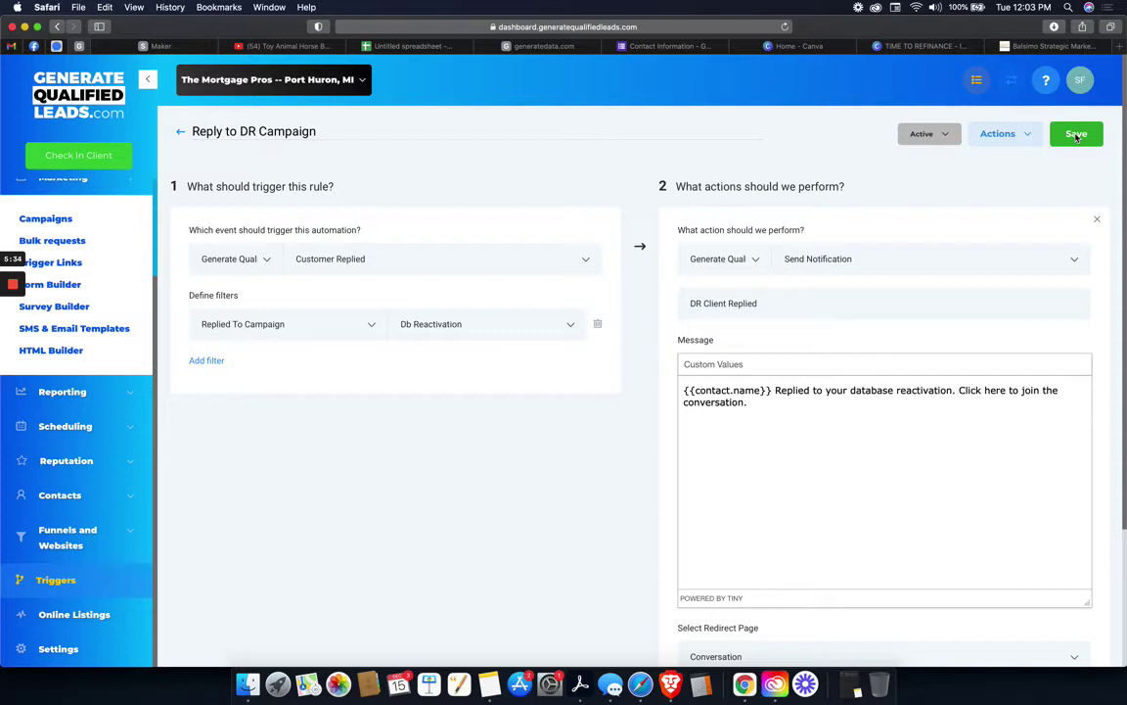
click(192, 360)
click(252, 366)
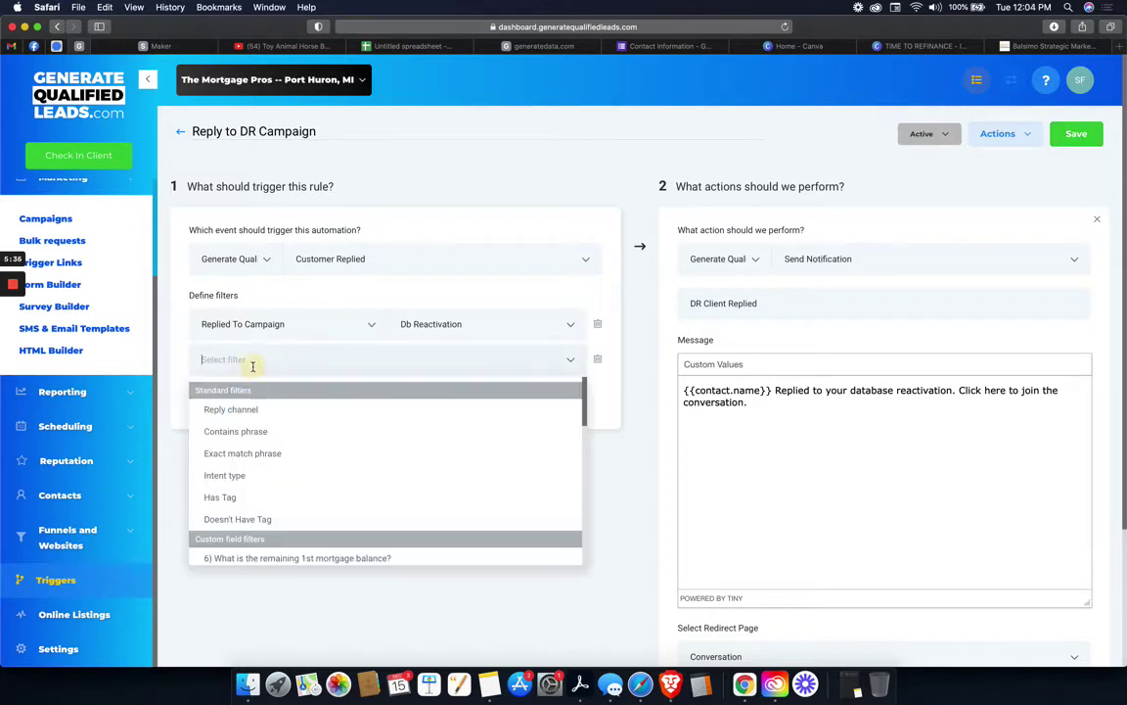
click(236, 475)
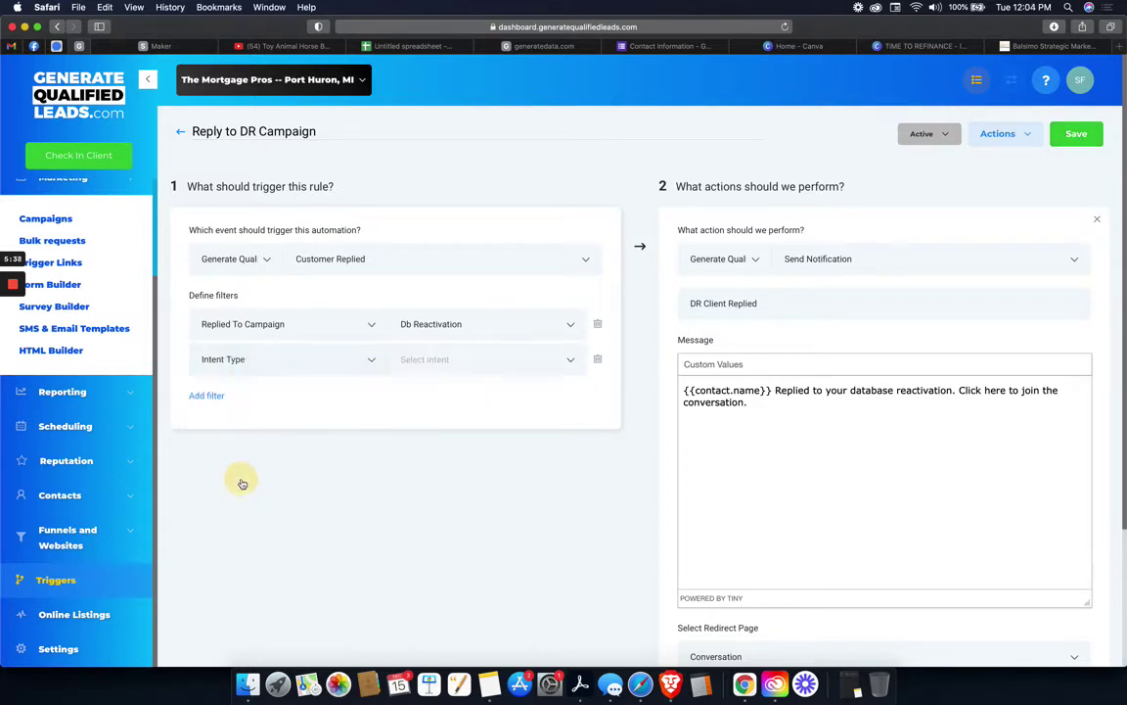
click(459, 348)
click(435, 391)
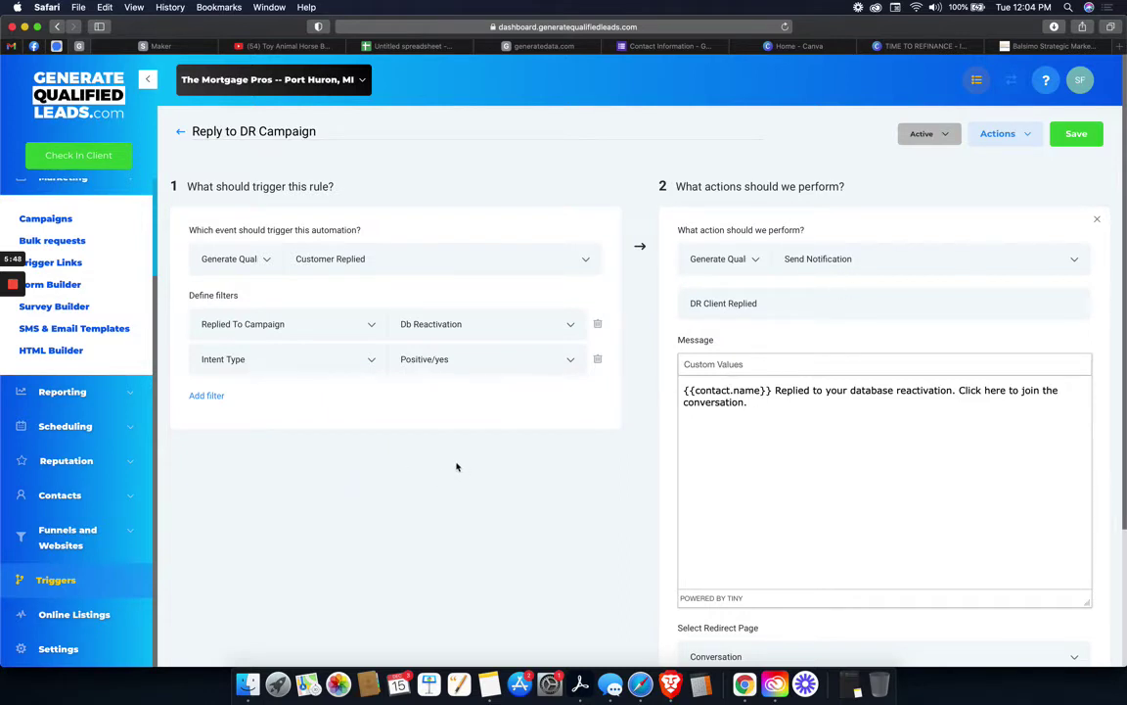
Rename the rule 'Reply to DR Campaign (Positive)', save it, and return to the triggers list
click(333, 130)
text((Positive)
click(1075, 136)
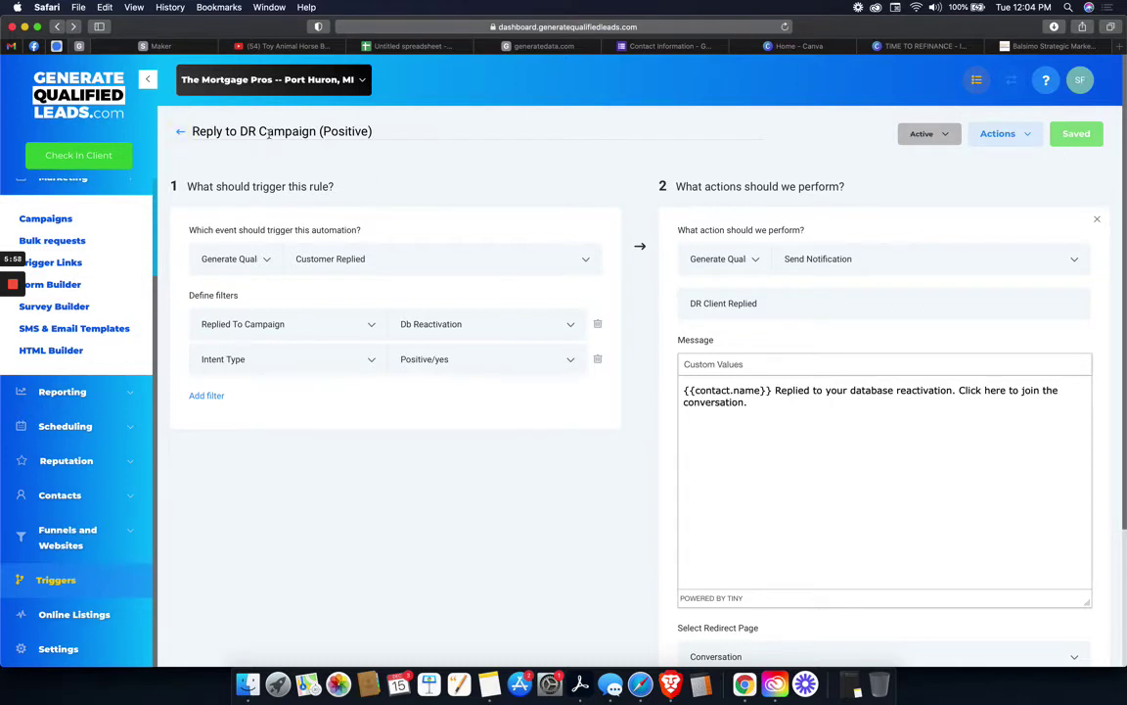
click(179, 131)
Create a new trigger rule named 'Reply to DR Campaign (Negative)'
click(1074, 133)
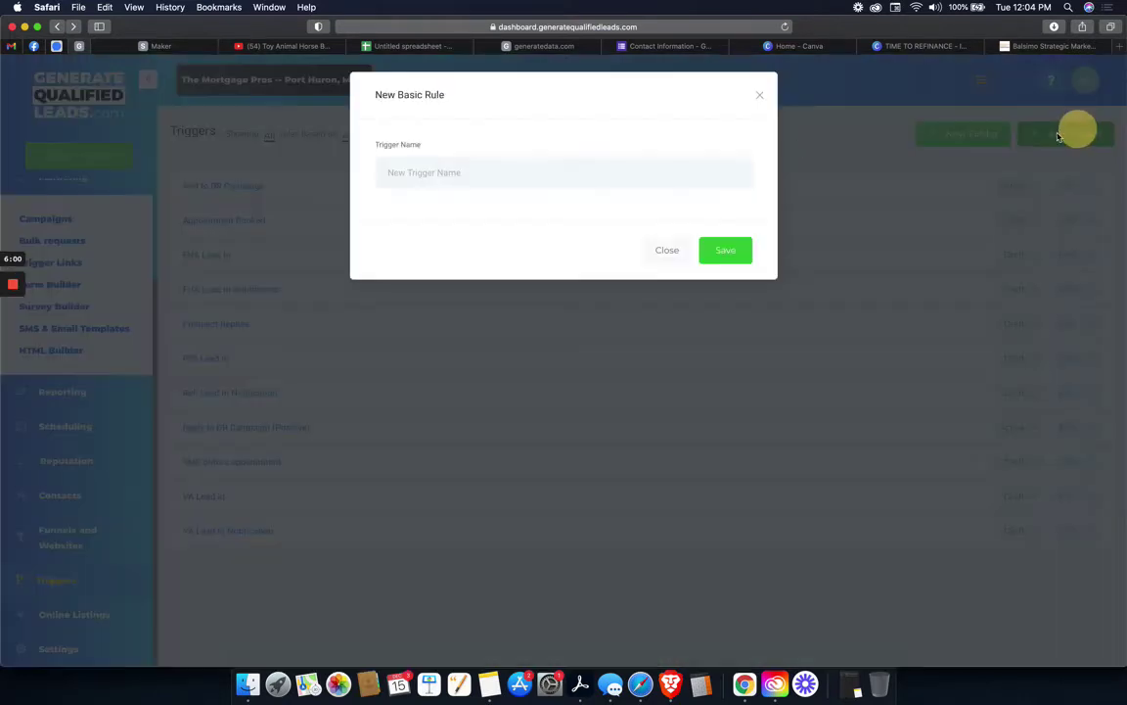
click(480, 174)
text(Reply to DR Campaign (Negative)
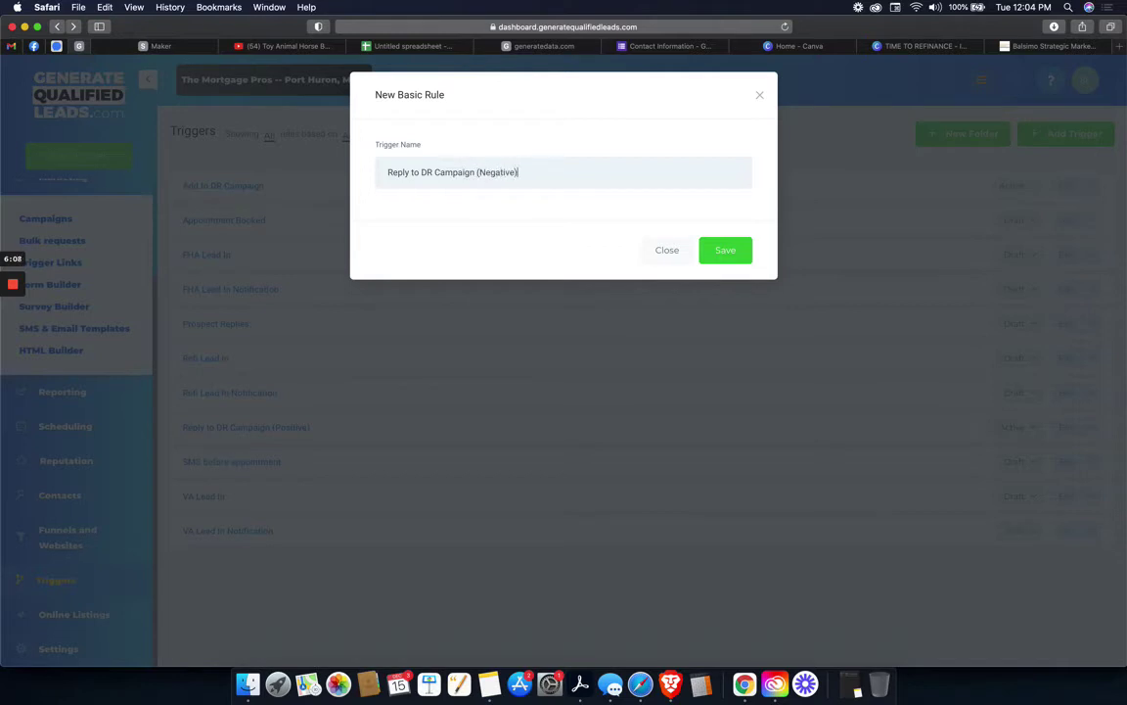
click(732, 249)
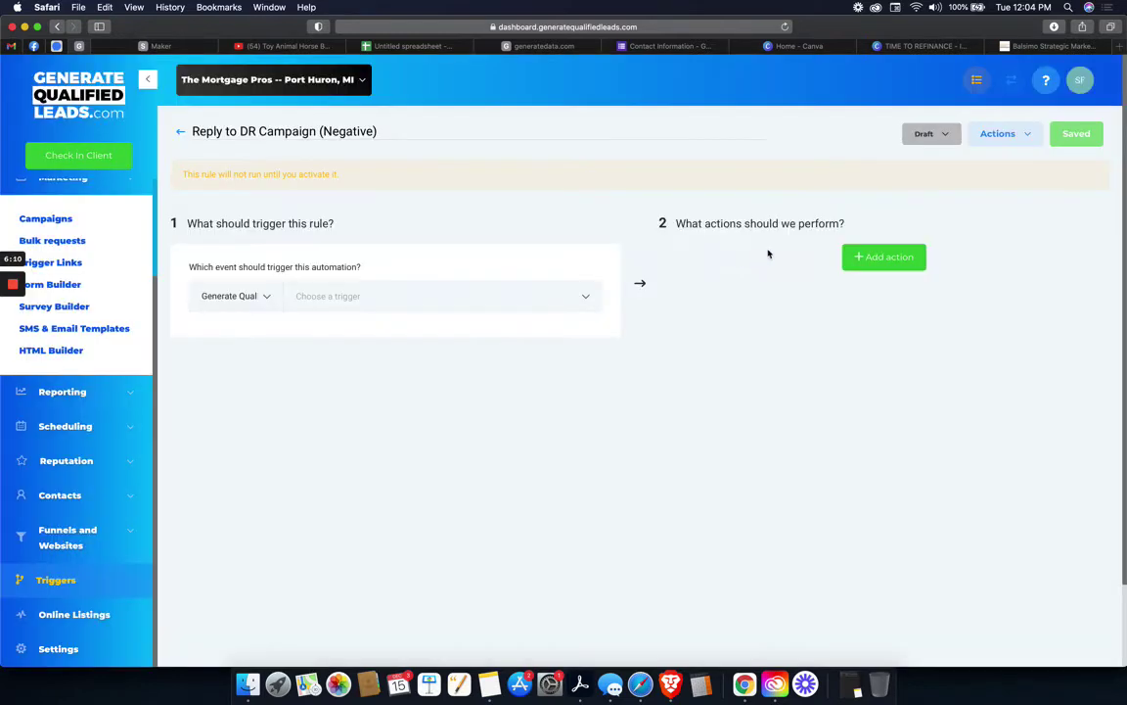
Set the trigger to Customer Replied, filtered to Replied To Campaign = Db Reactivation
click(496, 298)
scroll(433, 470, down, 2)
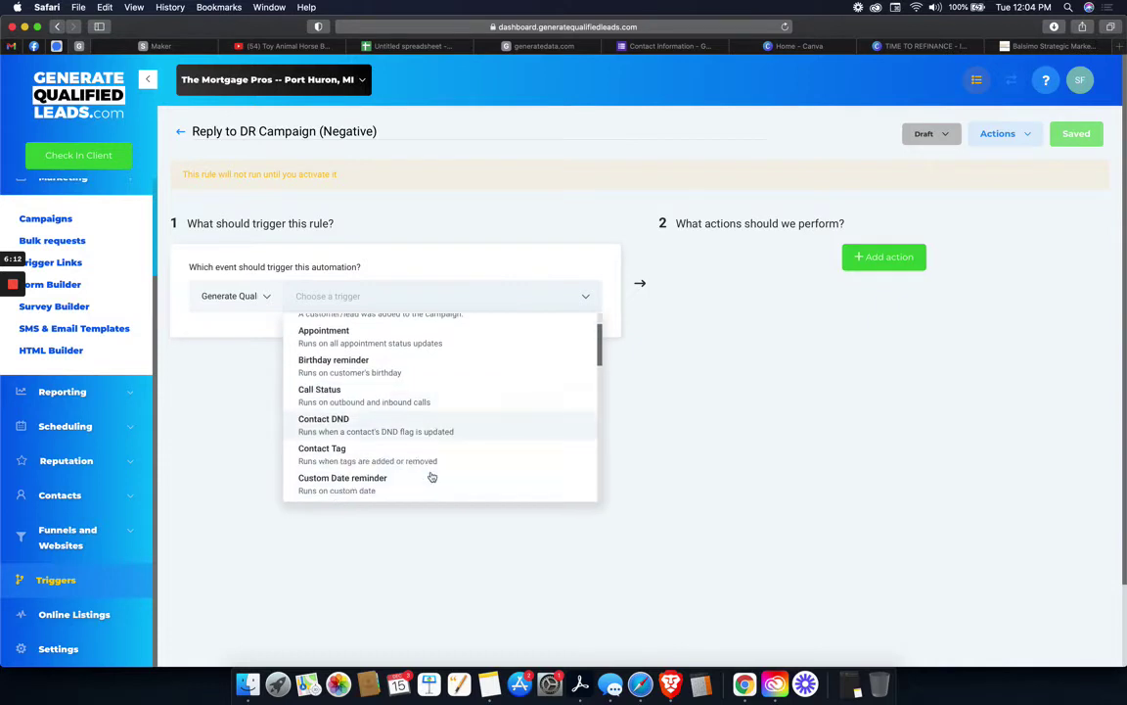
scroll(432, 475, down, 2)
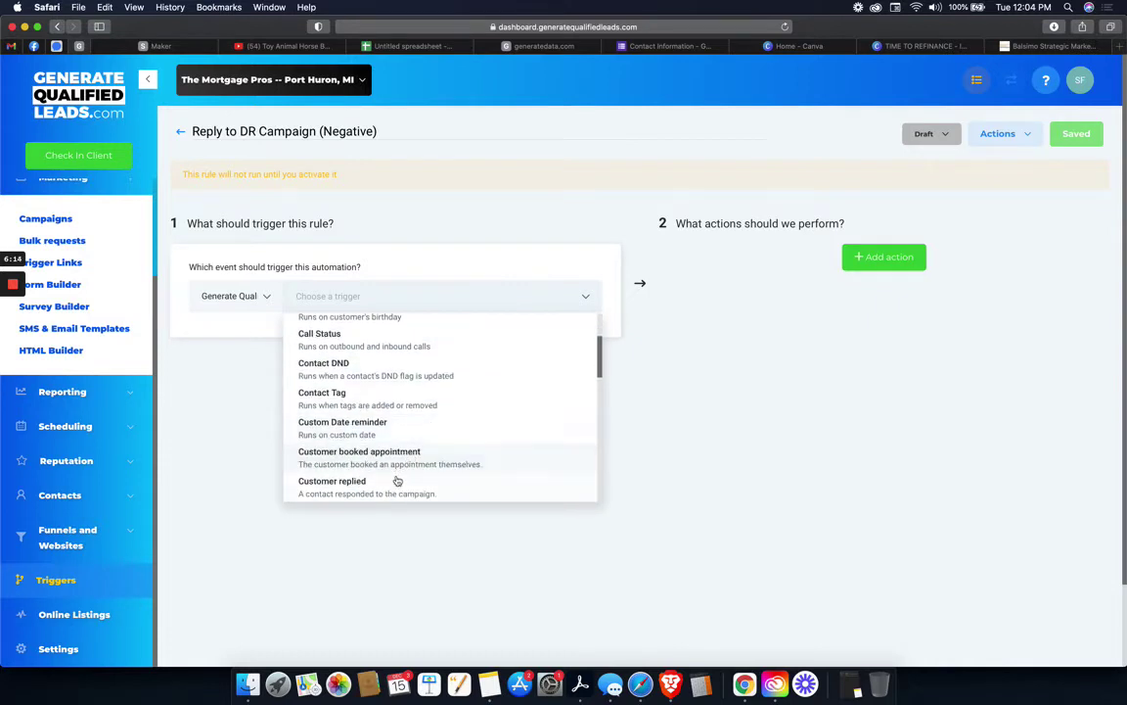
click(360, 480)
click(205, 333)
click(327, 362)
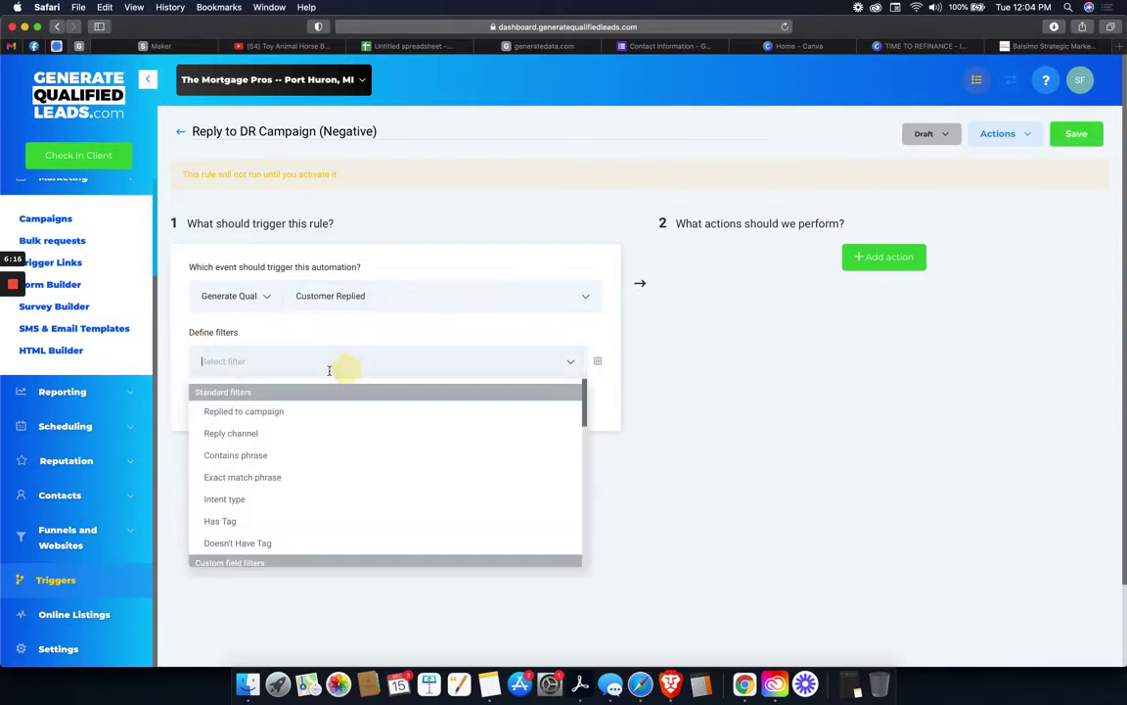
click(262, 411)
click(474, 358)
click(457, 393)
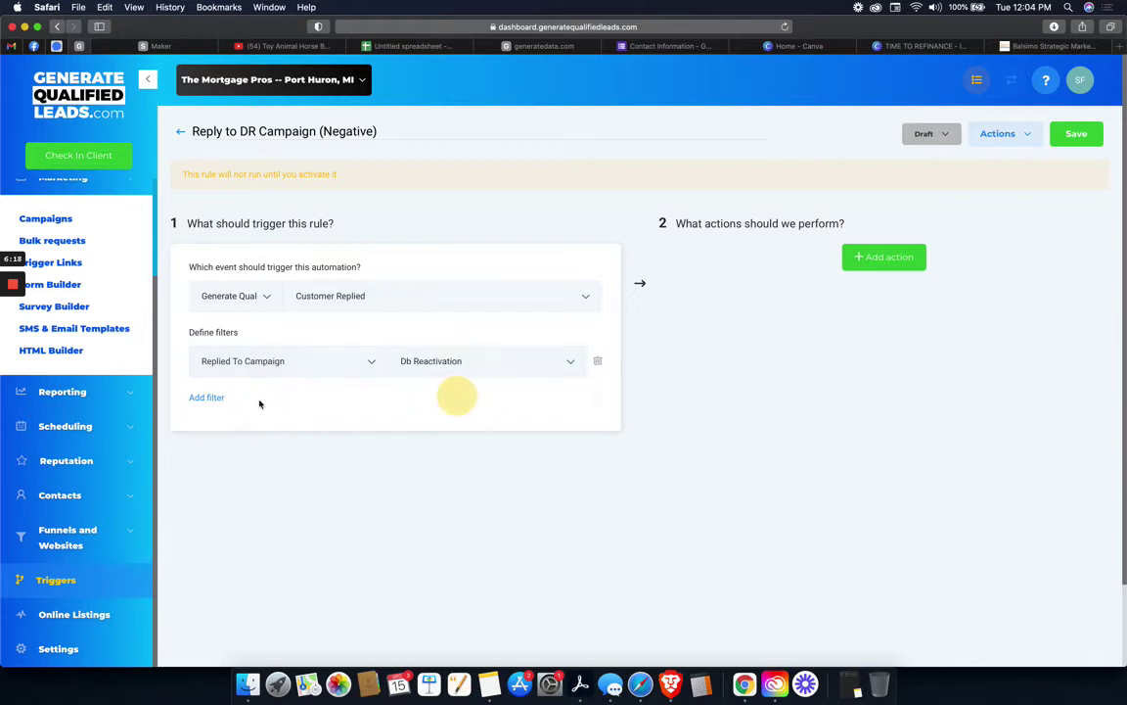
Add a second filter matching Intent Type = Negative/no
click(209, 397)
click(215, 401)
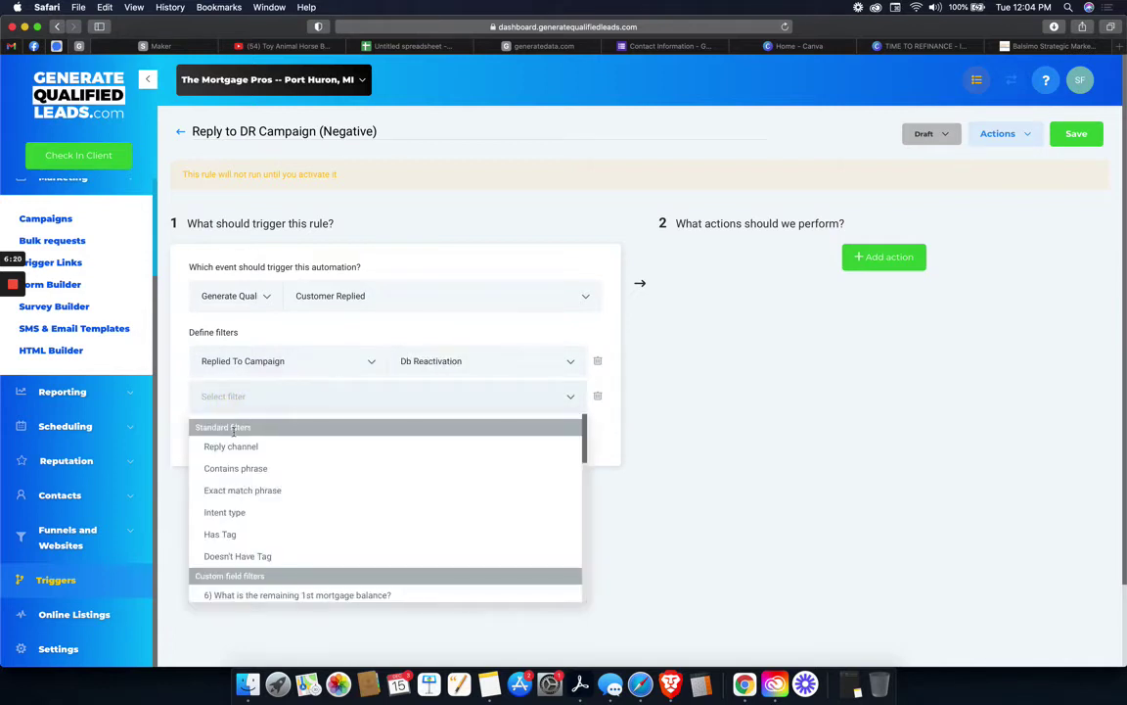
click(243, 510)
click(435, 396)
click(442, 448)
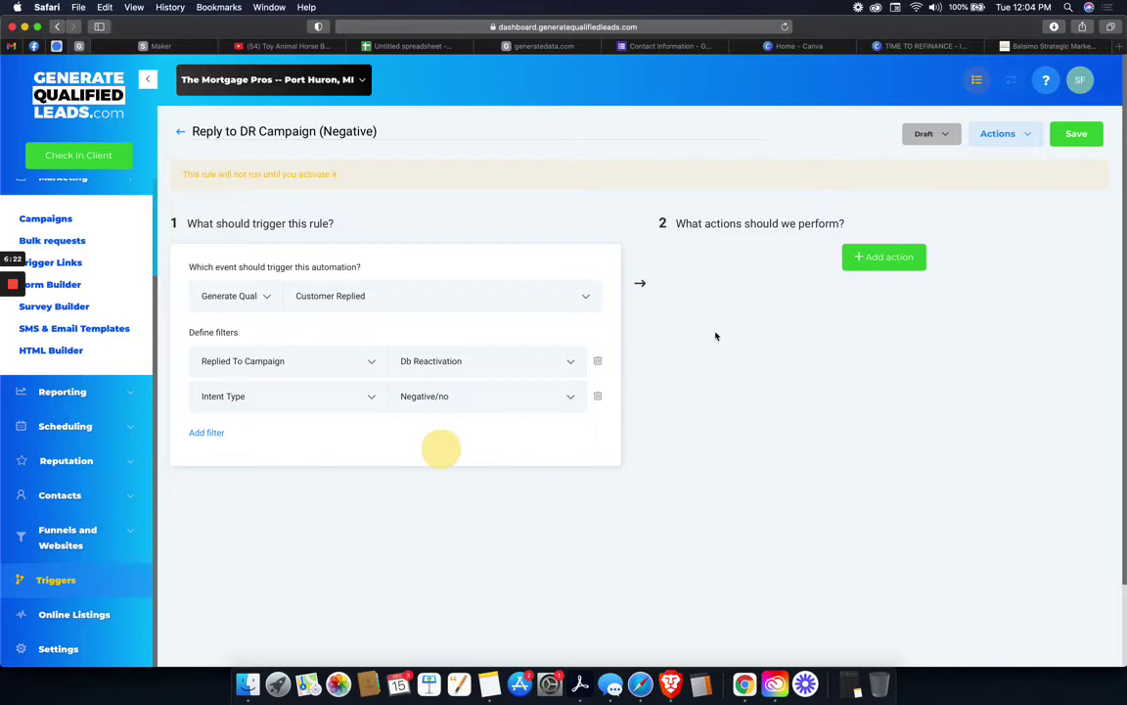
Add a Set contact DND action that enables DND
click(884, 258)
click(851, 296)
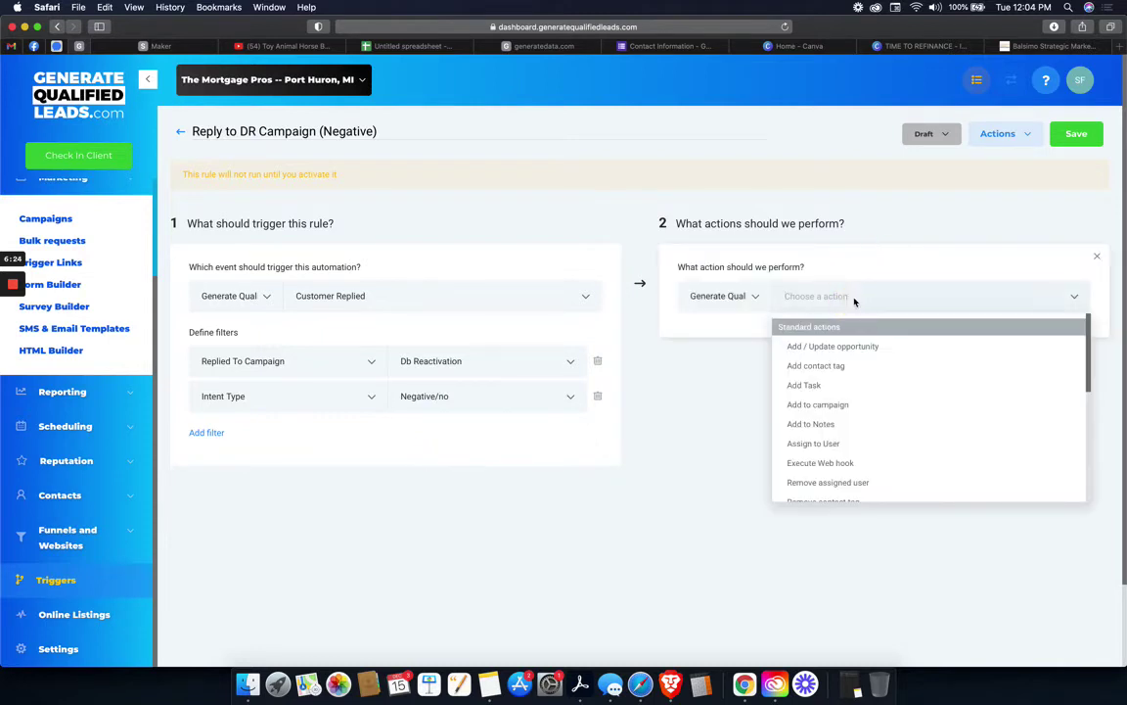
scroll(906, 434, down, 2)
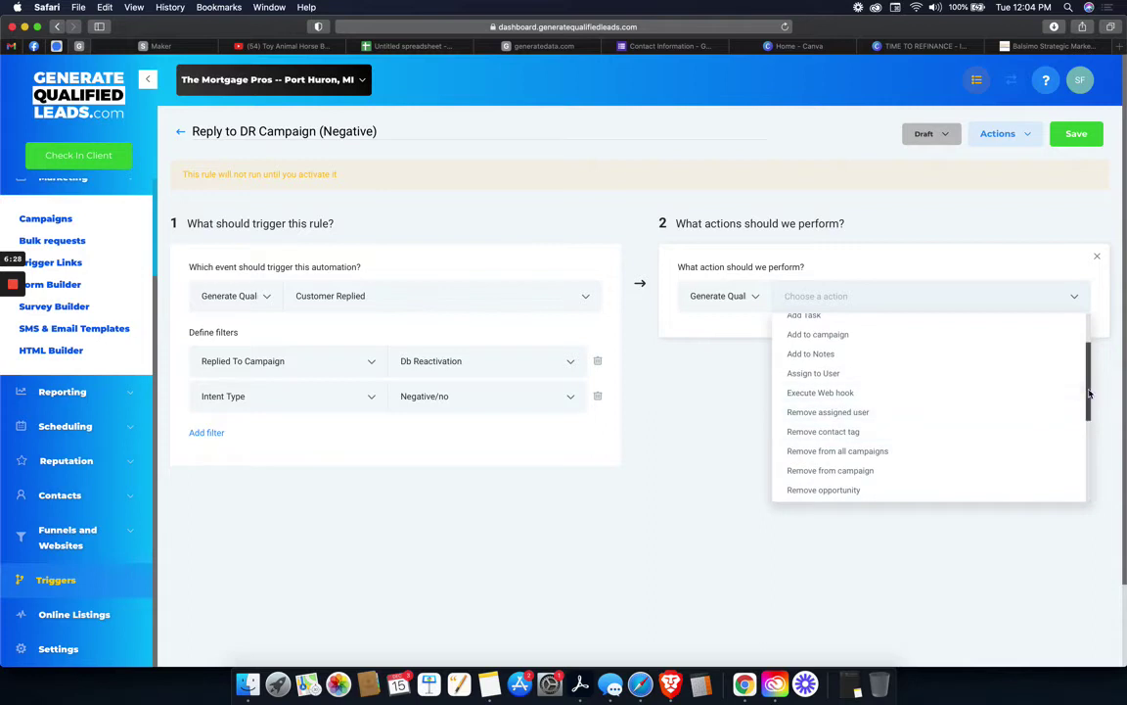
drag(1088, 395, 1087, 432)
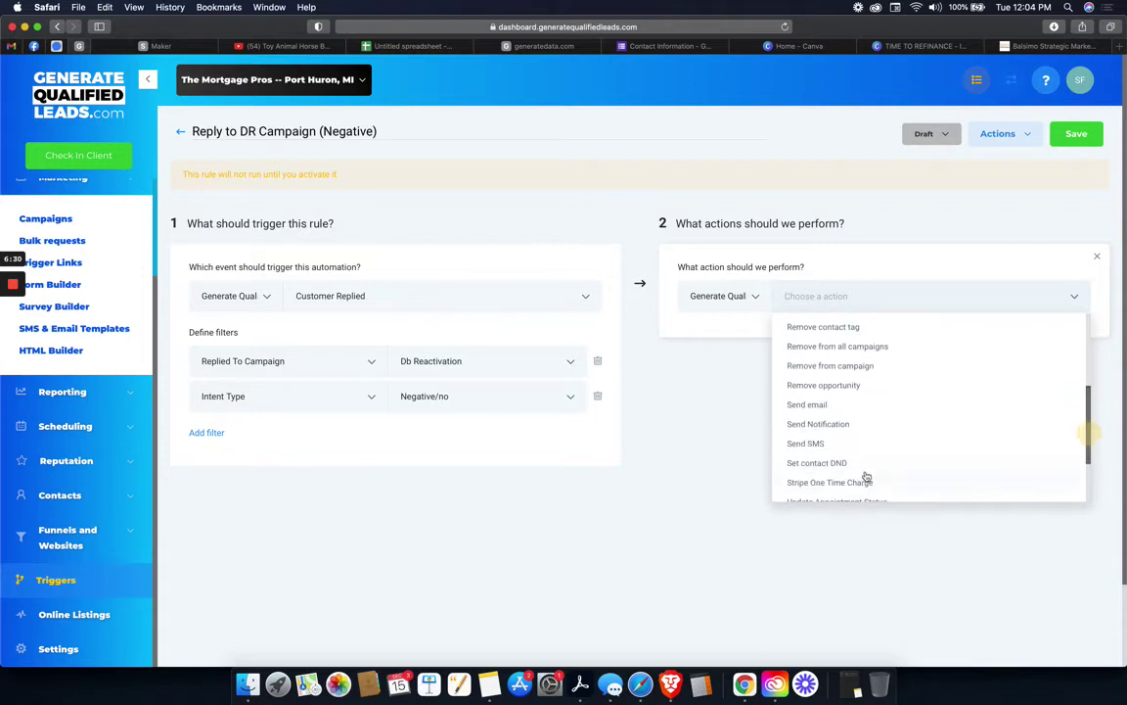
click(854, 466)
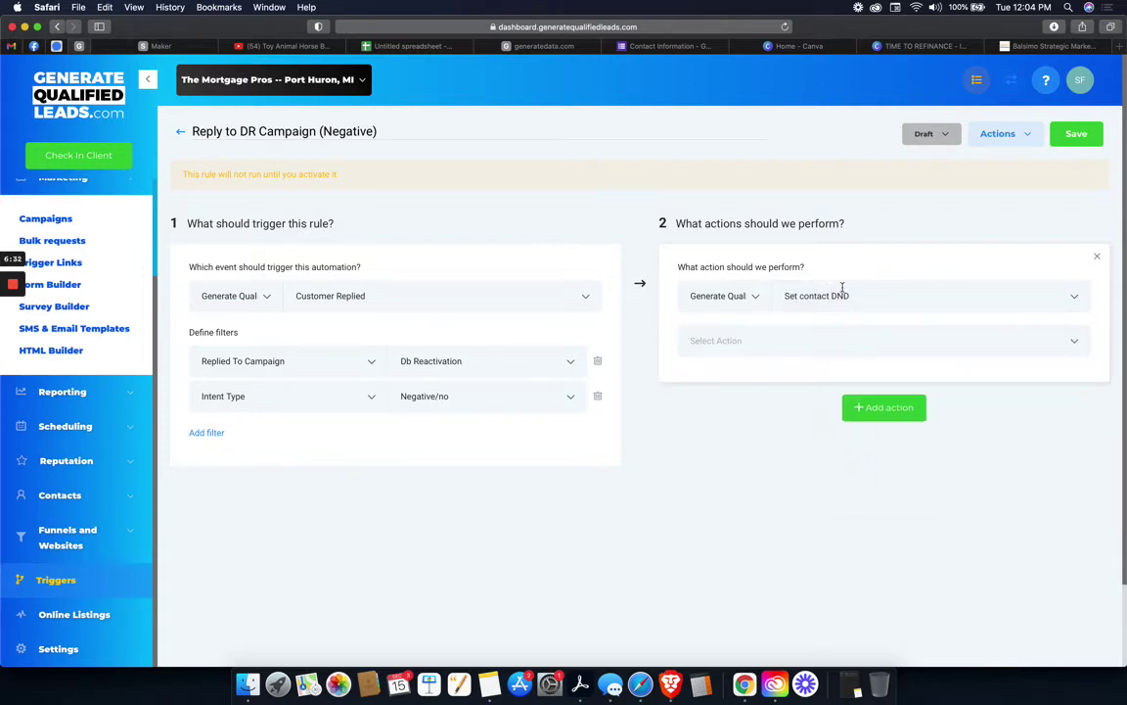
click(748, 340)
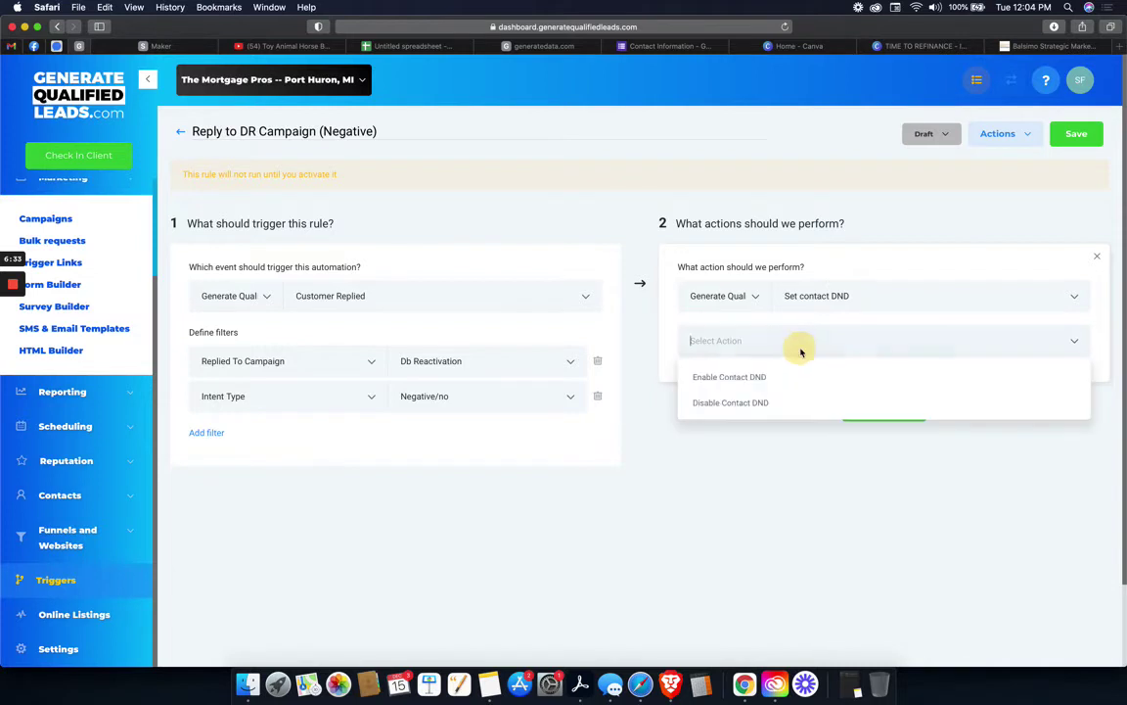
click(741, 378)
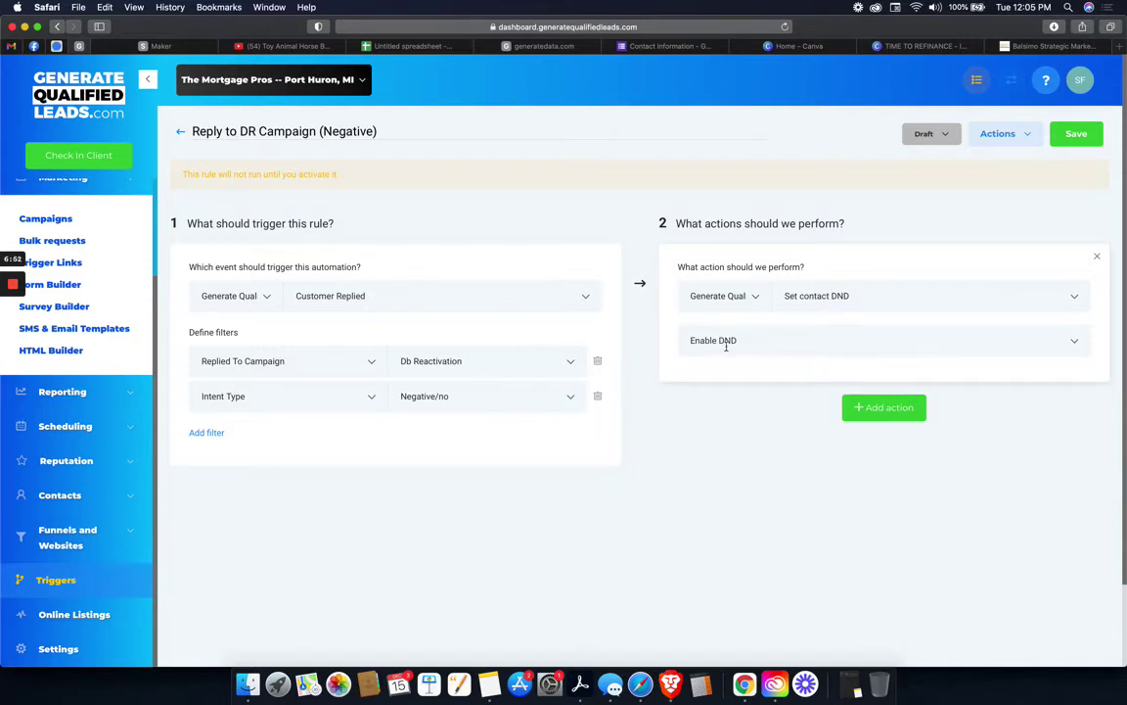
Set the negative-reply rule to Active and save it
click(937, 134)
click(933, 161)
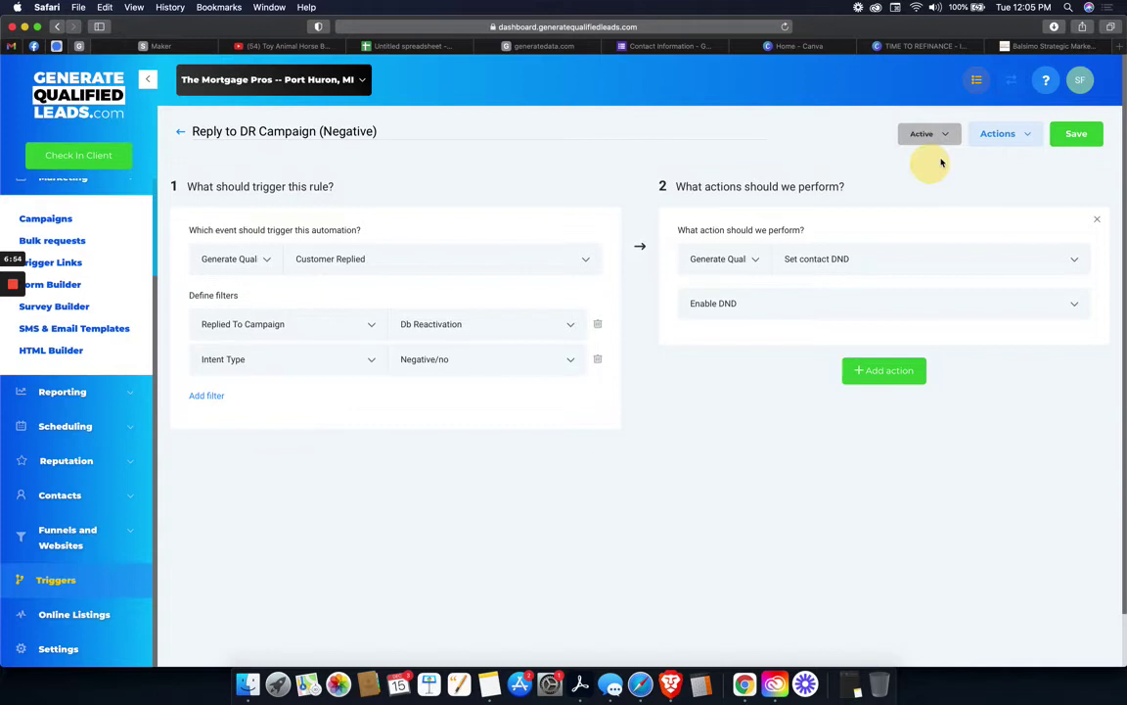
click(1076, 136)
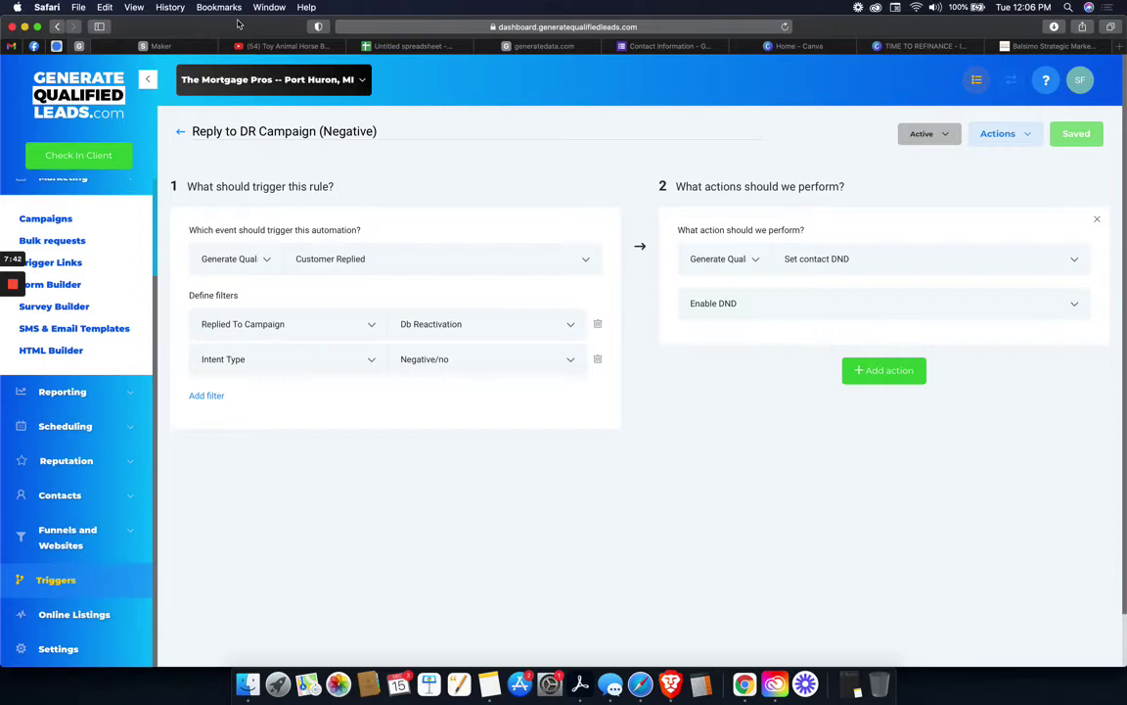
Bring up the dataDec-15-2020-3 contacts spreadsheet, checking the generatedata.com tab, and return to row 1
click(401, 48)
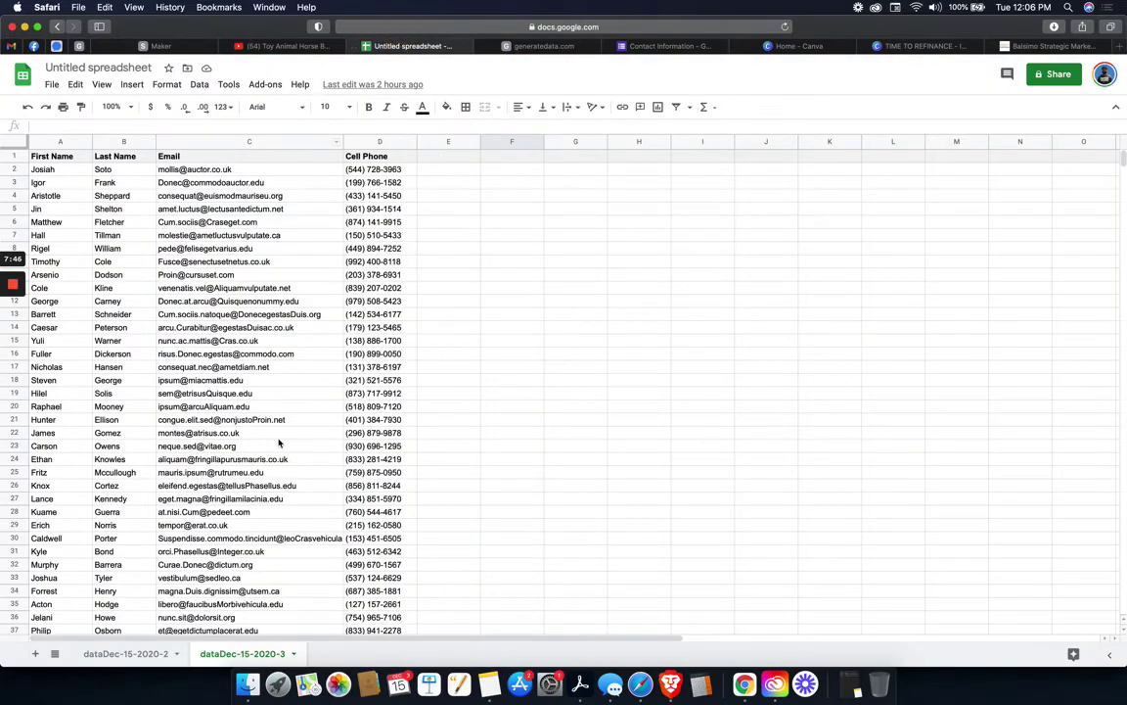
scroll(277, 440, down, 5)
click(544, 49)
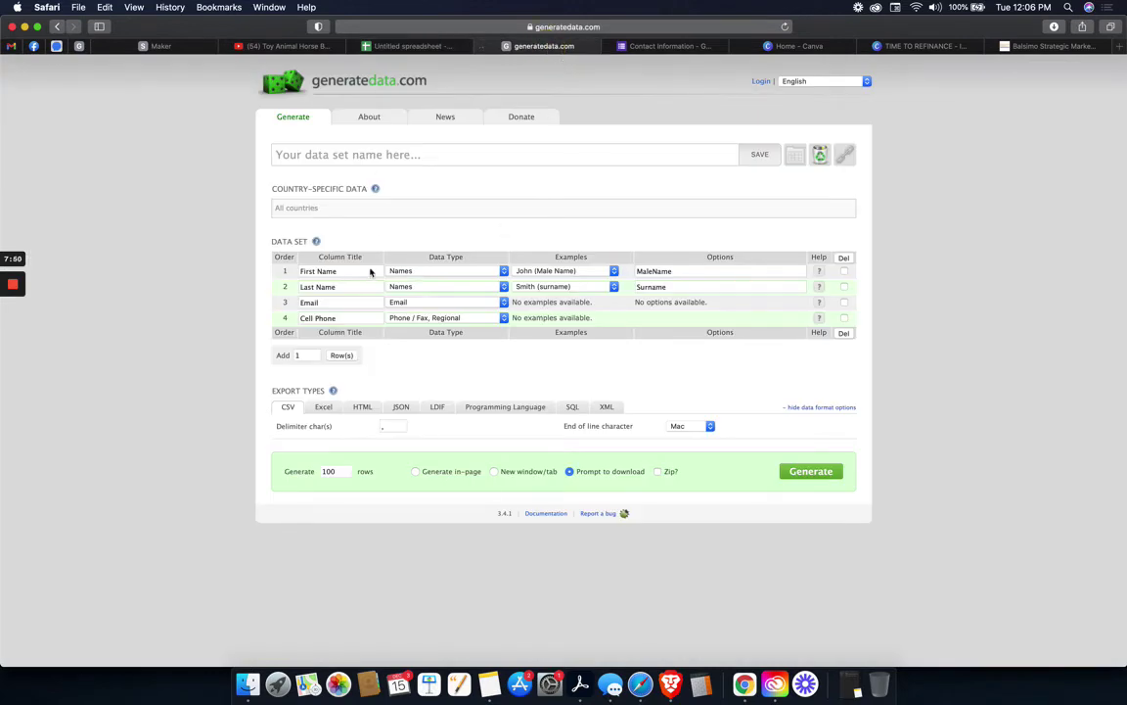
click(436, 49)
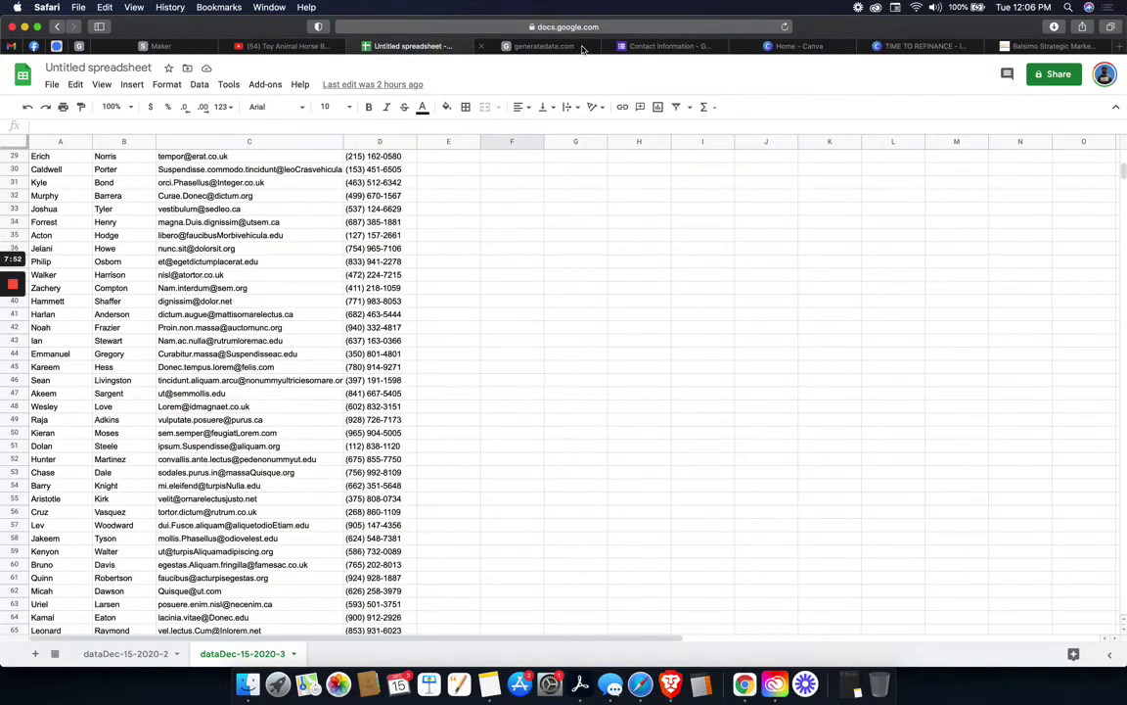
click(514, 45)
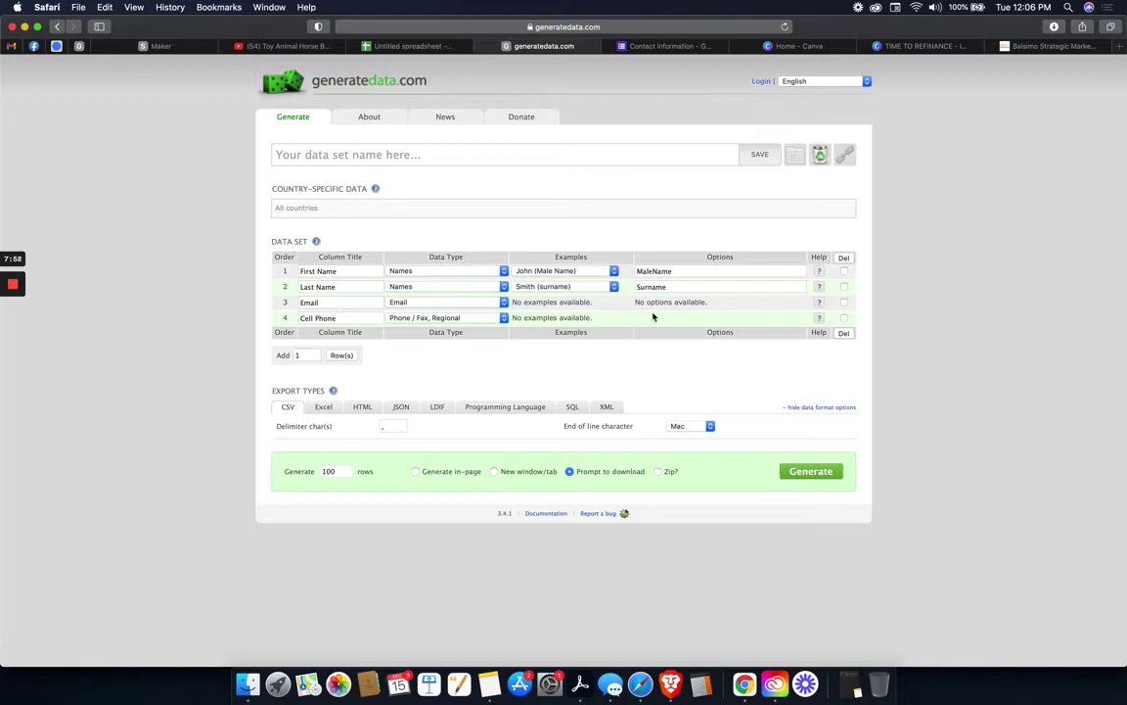
click(372, 46)
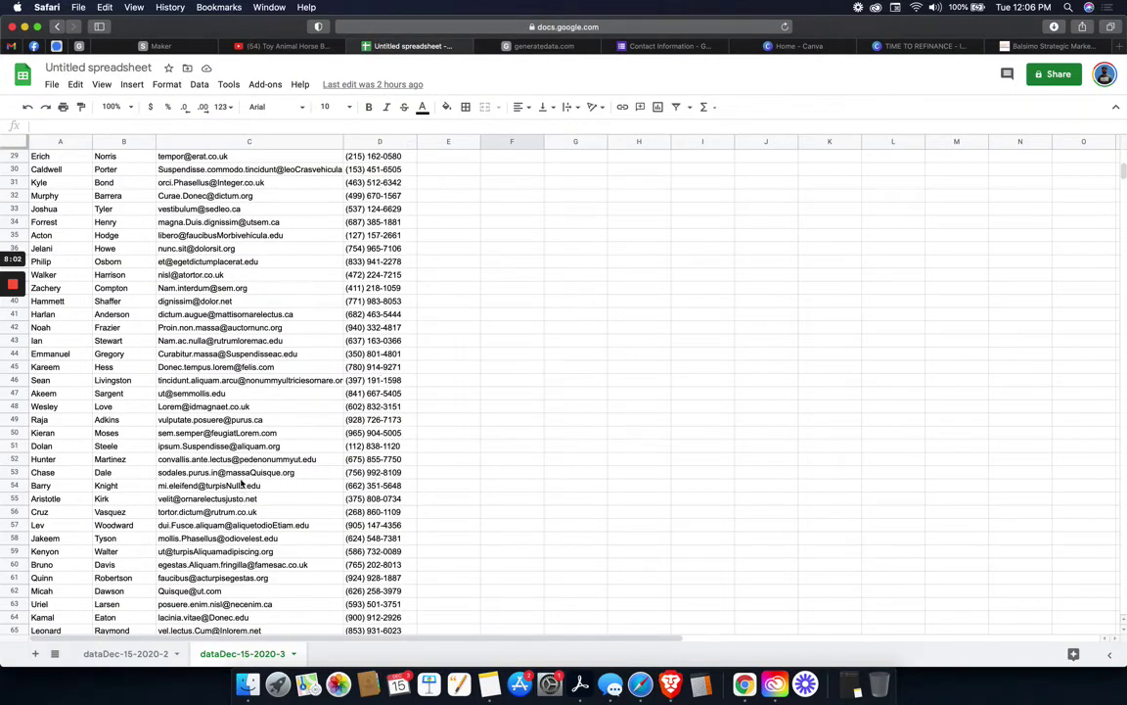
scroll(462, 284, up, 10)
Add a 'Tag' header in E1 and enter dr1 in E2
click(453, 158)
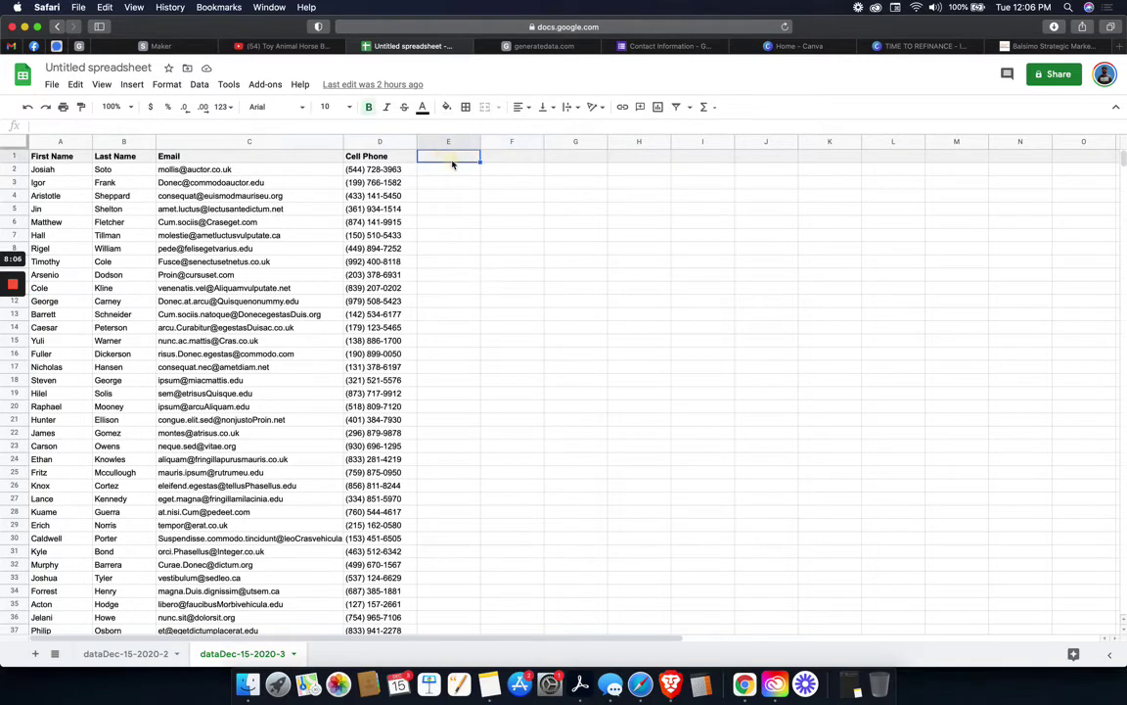
text(Tag)
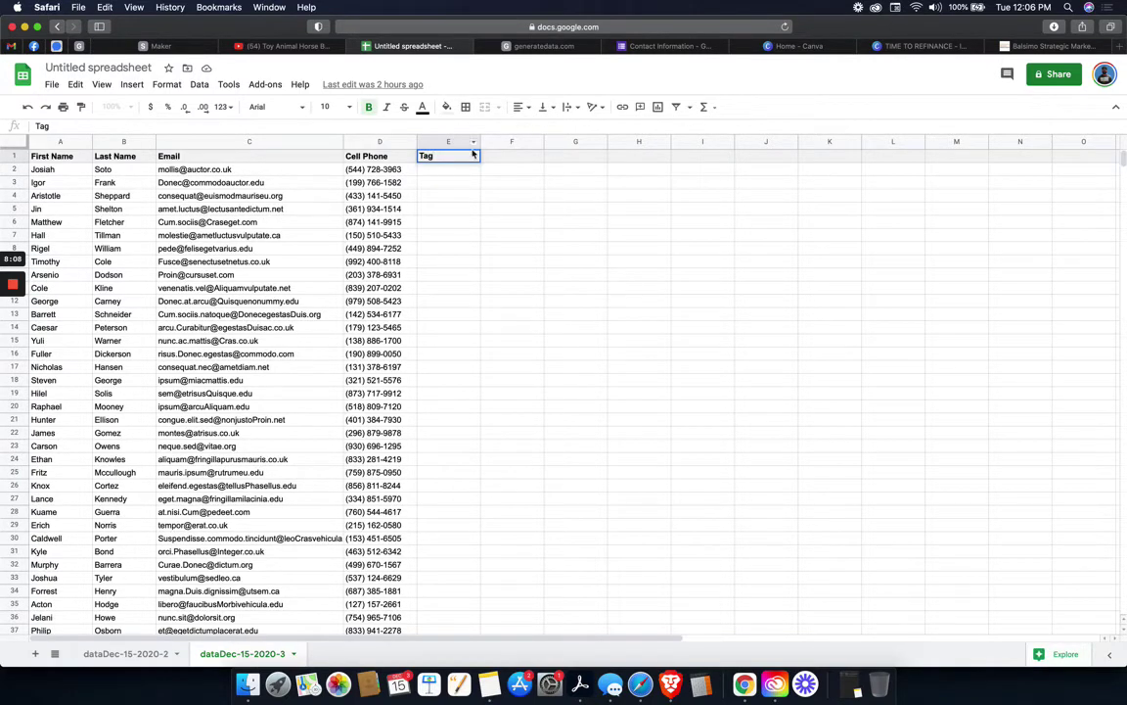
key(Return)
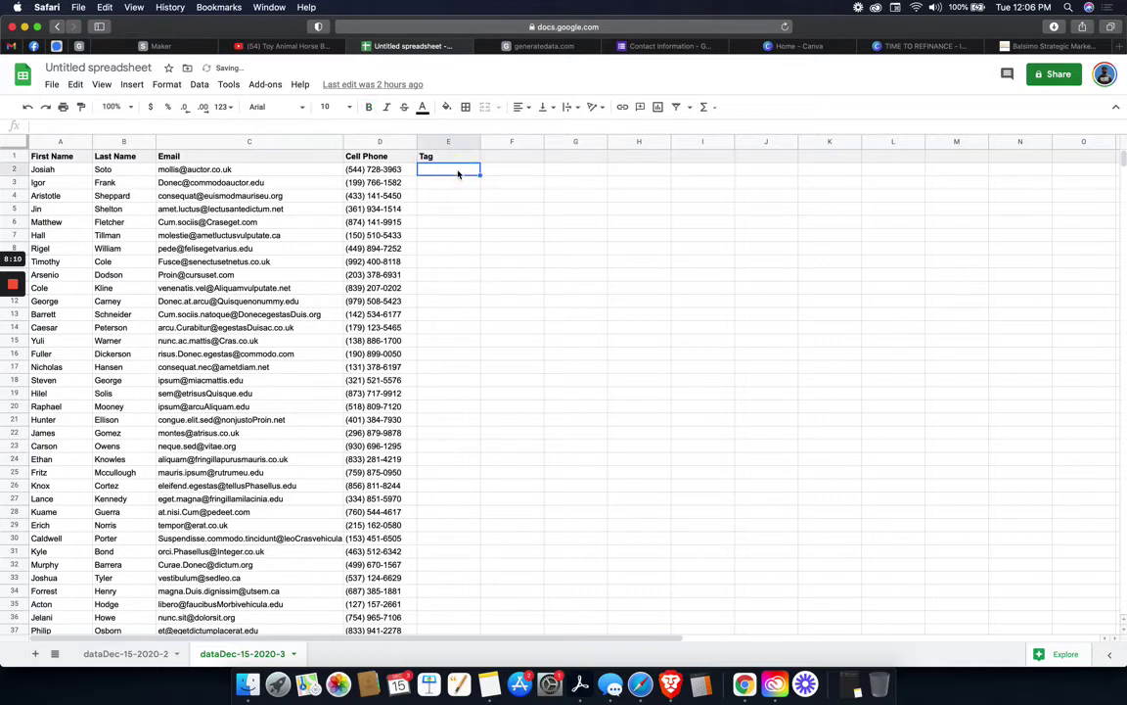
text(dr1)
key(Return)
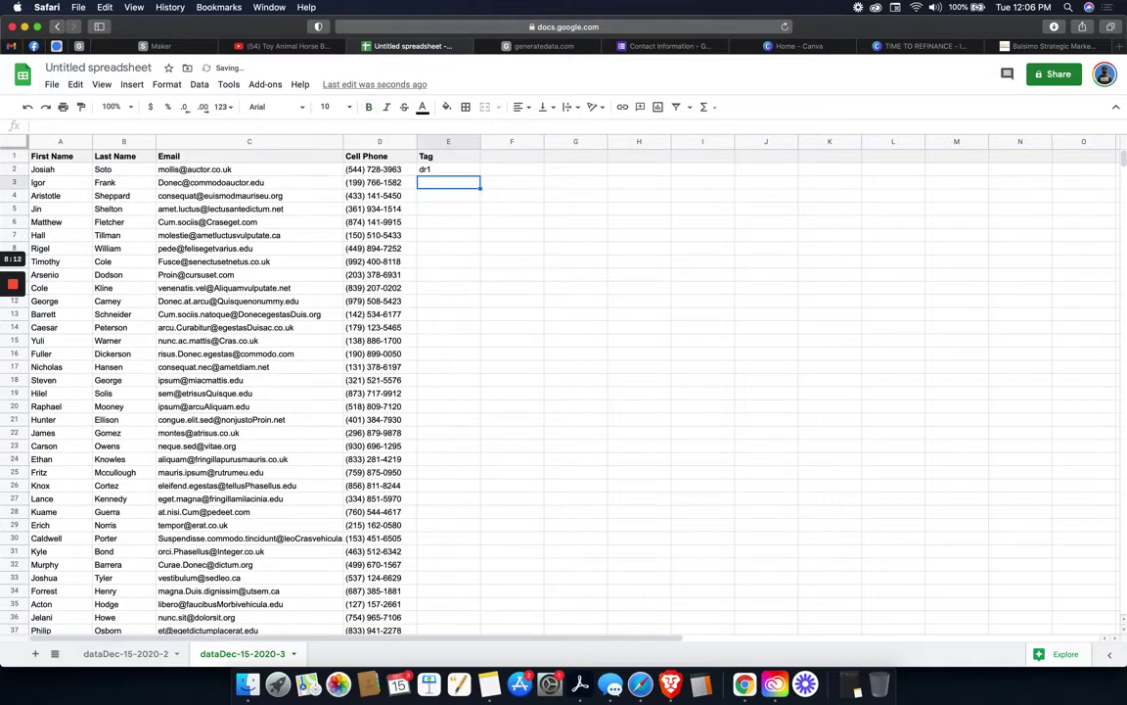
click(460, 170)
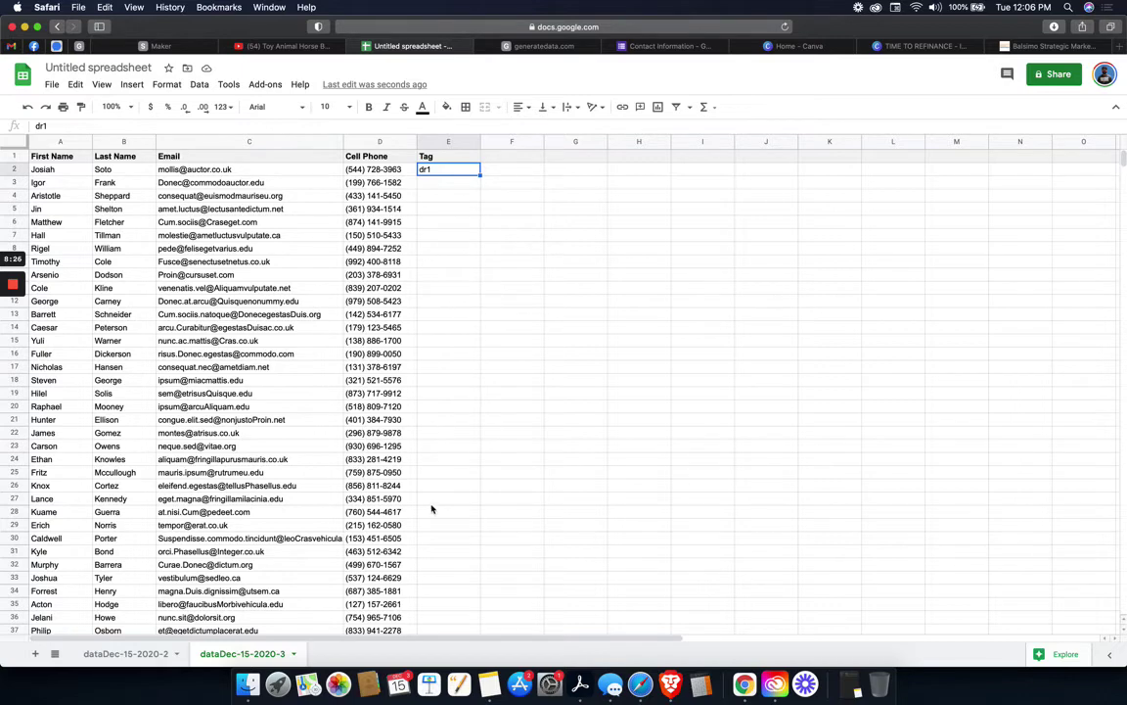
Return to the HighLevel negative-reply trigger rule
scroll(430, 510, down, 2)
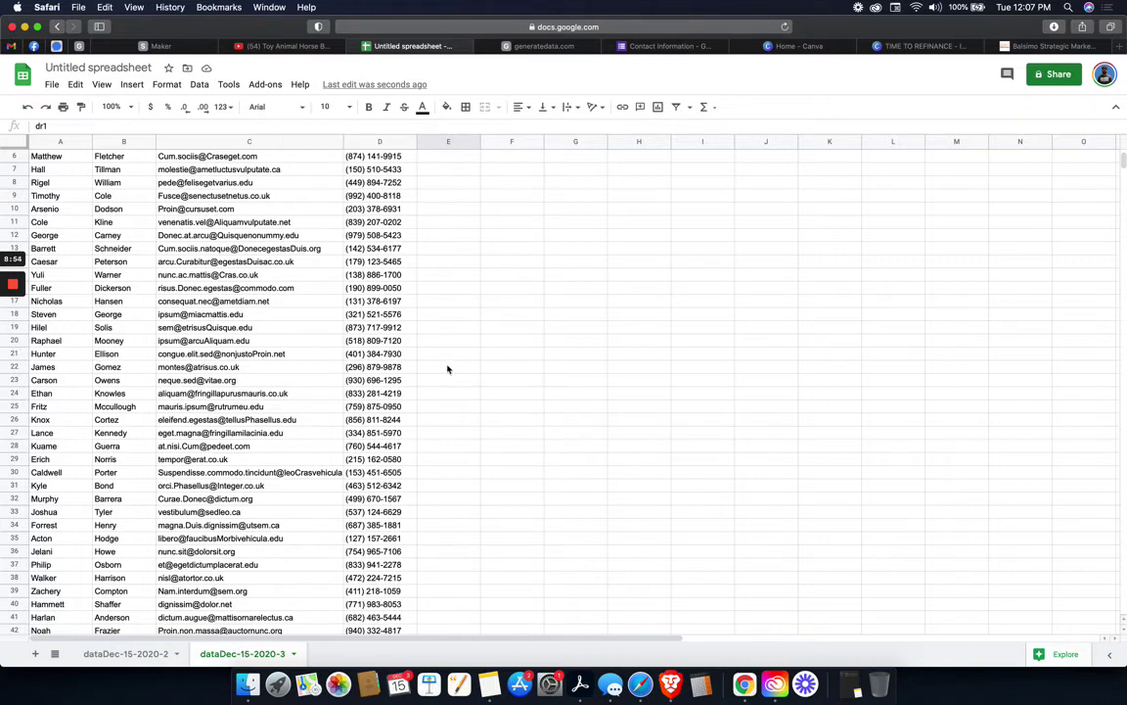
click(519, 47)
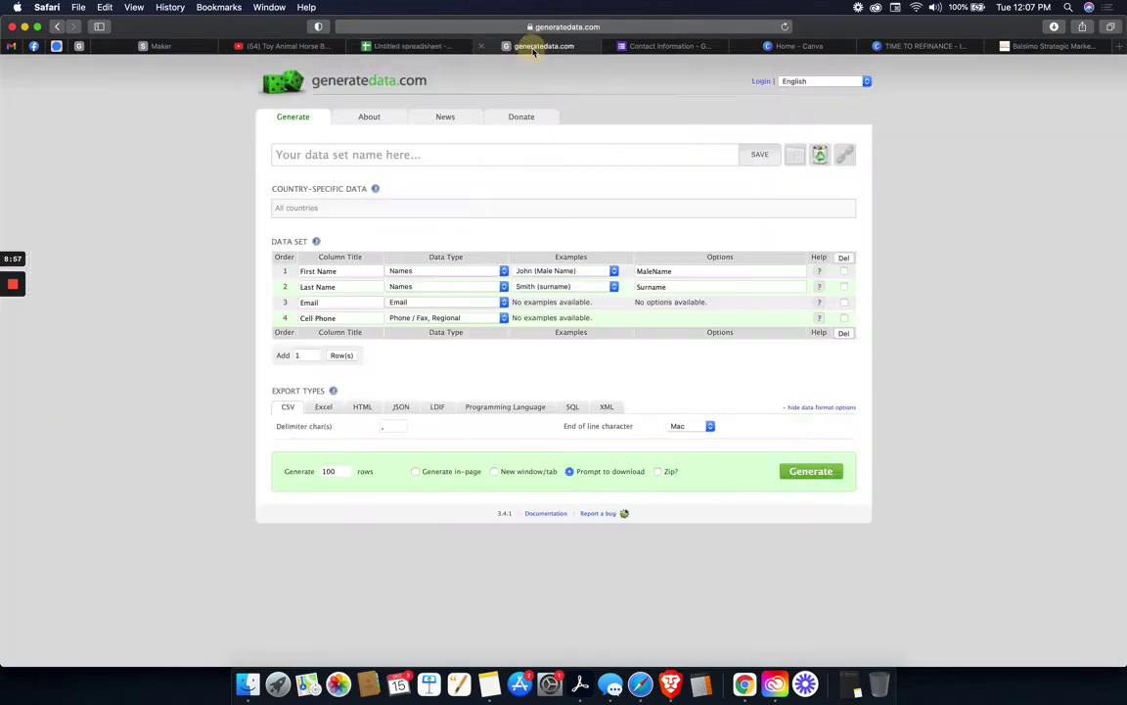
click(57, 46)
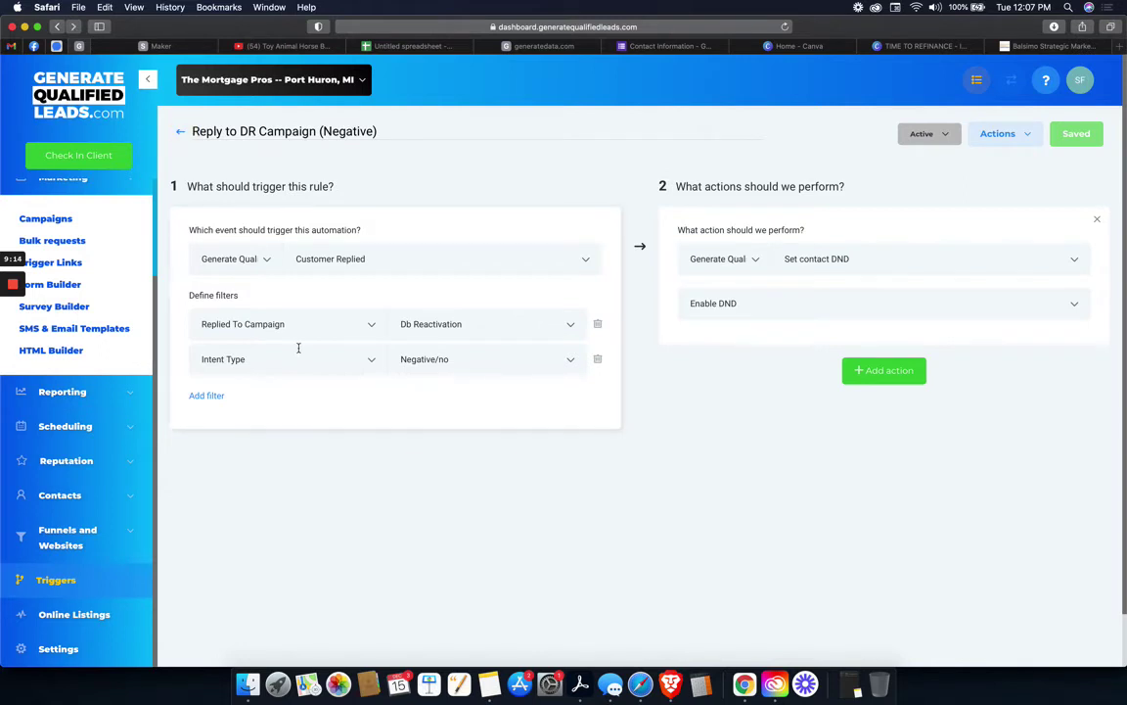
Switch the Add to DR Campaign trigger from Active to Draft, then return to the spreadsheet
click(181, 135)
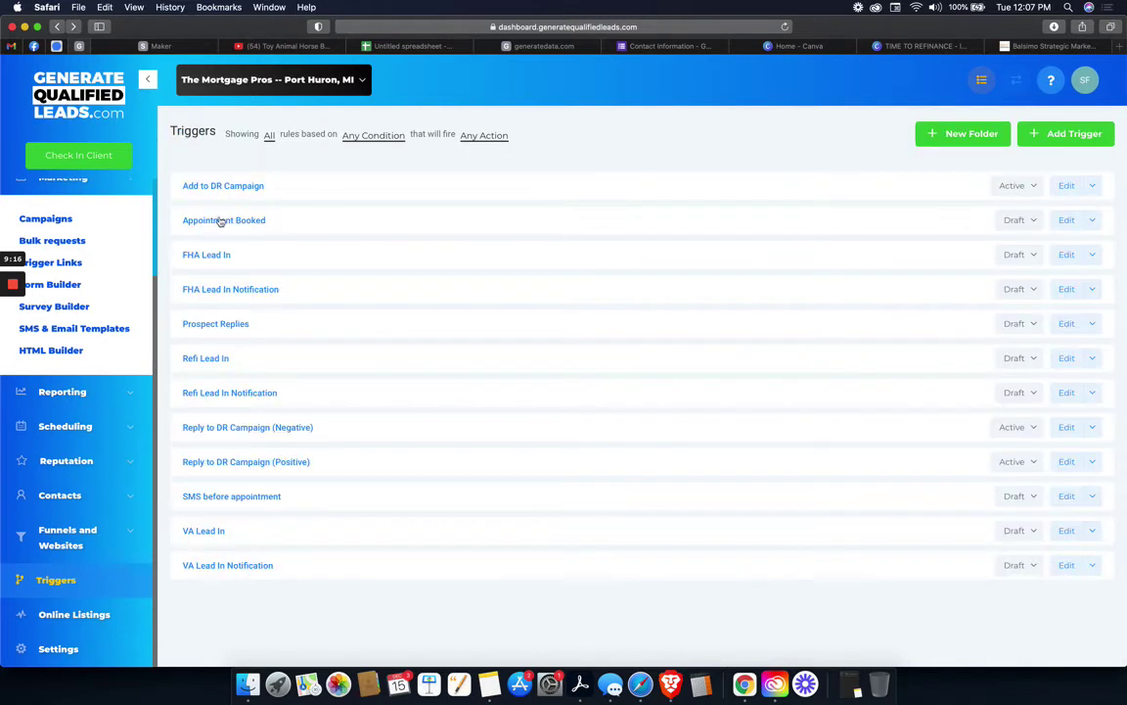
click(199, 183)
click(929, 137)
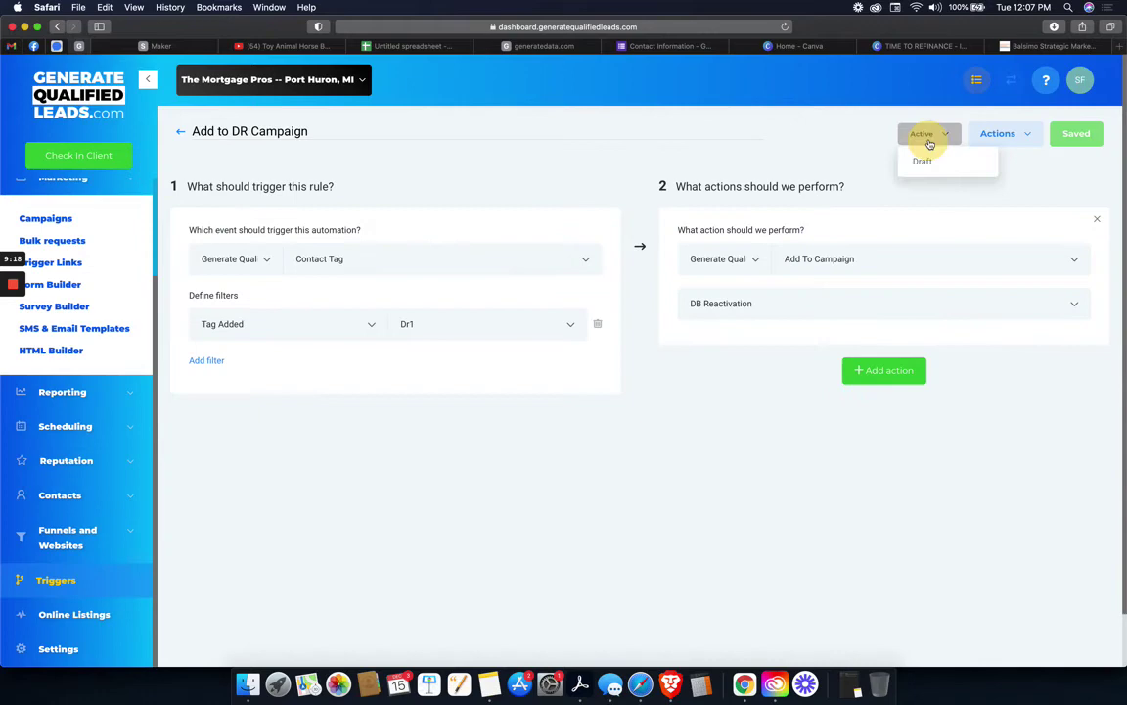
click(924, 159)
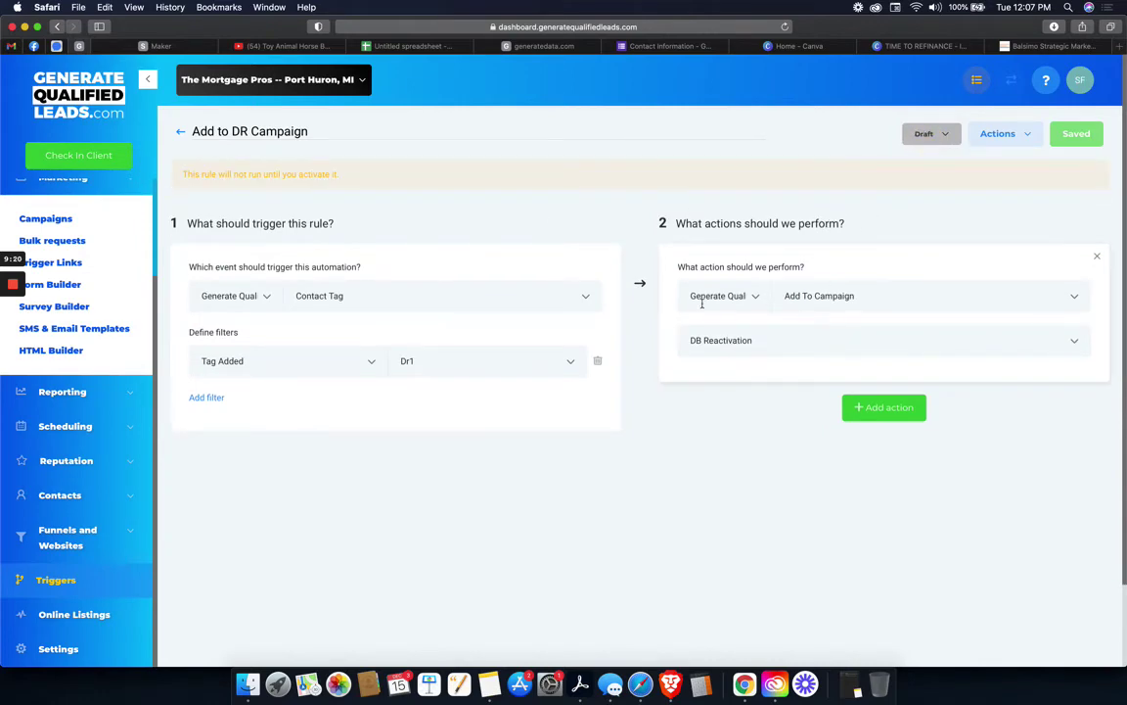
click(421, 48)
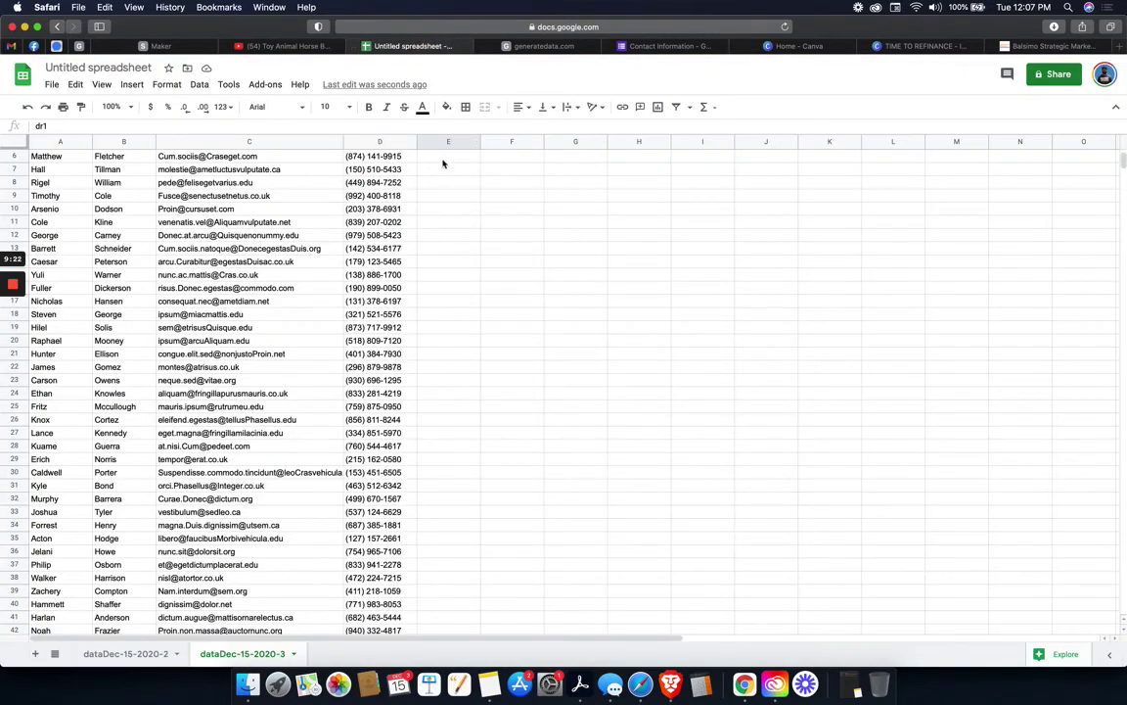
Fill dr1 into Tag cells E2 through E51
scroll(396, 156, up, 3)
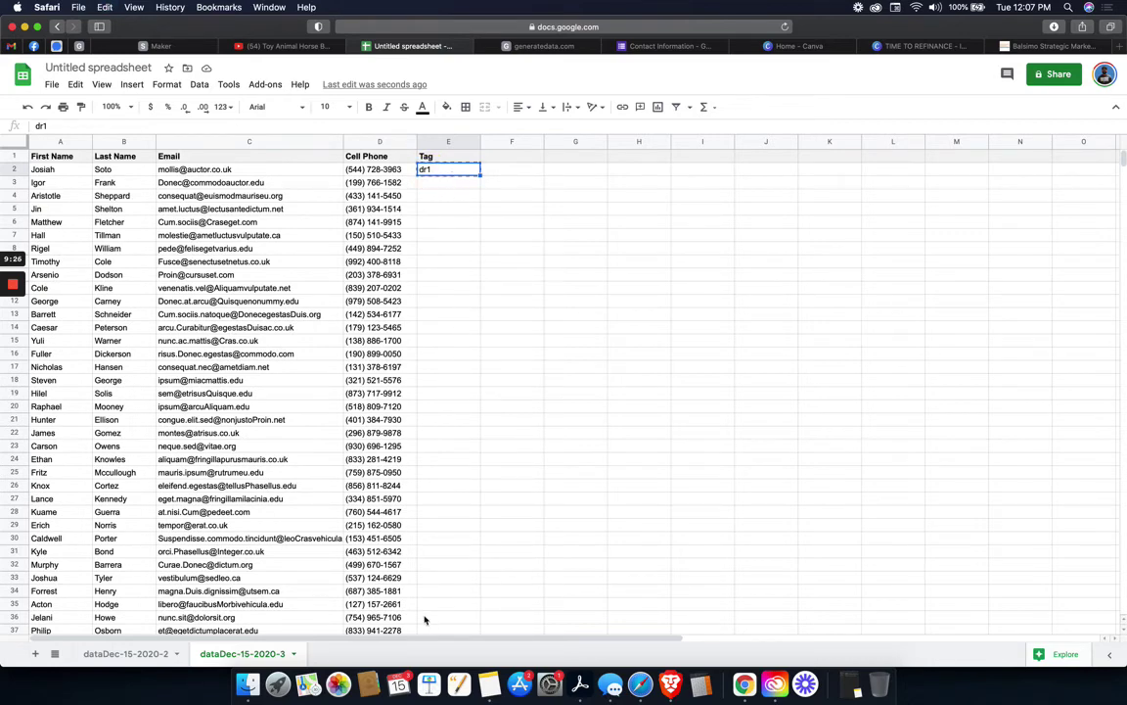
scroll(421, 610, down, 7)
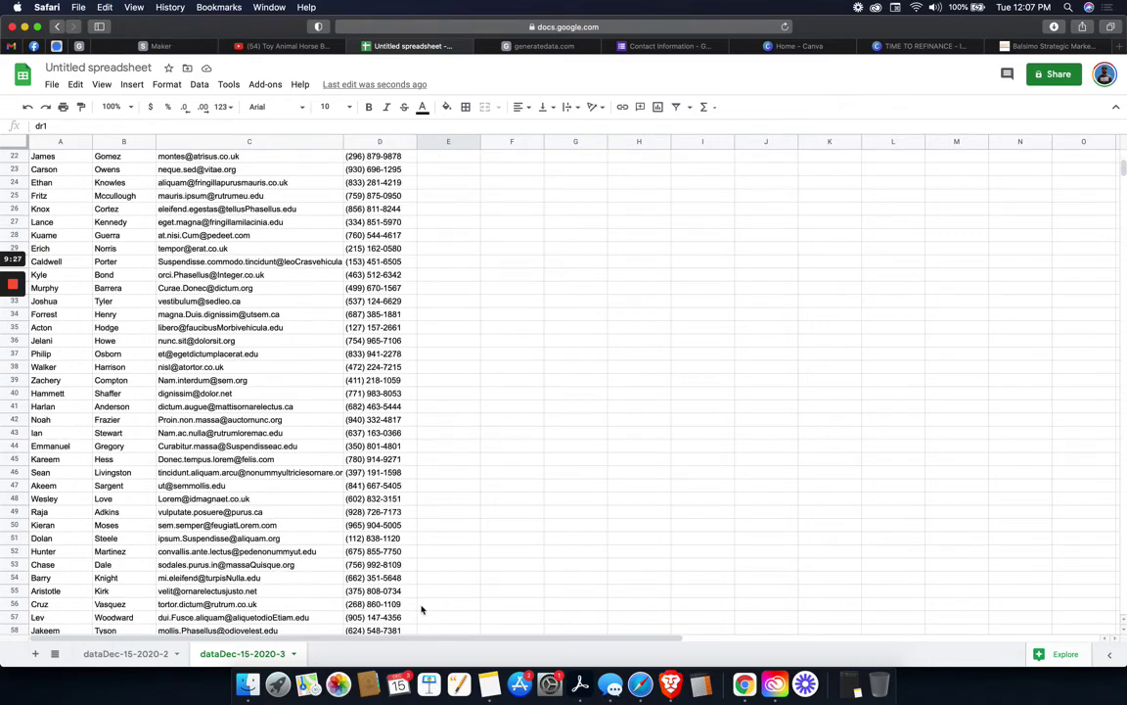
shift+click(437, 536)
text(dr1 dr1 dr1 dr1 dr1 dr1 dr1 dr1 dr1 dr1 dr1 dr1 dr1 dr1 dr1 dr1 dr1 dr1 dr1 dr1 dr1 dr1 dr1 dr1 dr1 dr1 dr1 dr1 dr1 dr1 dr1 dr1 dr1 dr1 dr1 dr1 dr1 dr1 dr1 dr1 dr1 dr1 dr1 dr1 dr1 dr1 dr1 dr1 dr1 dr1)
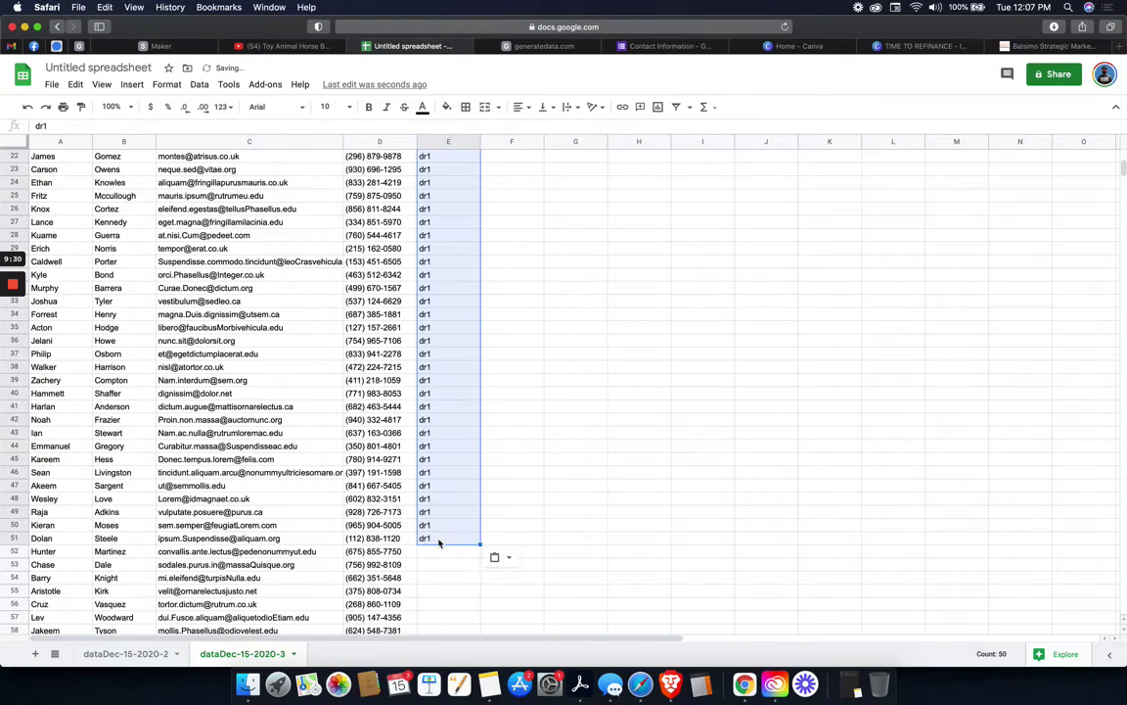
Enter dr2 as the tag in cell E52
click(436, 551)
text(dr1)
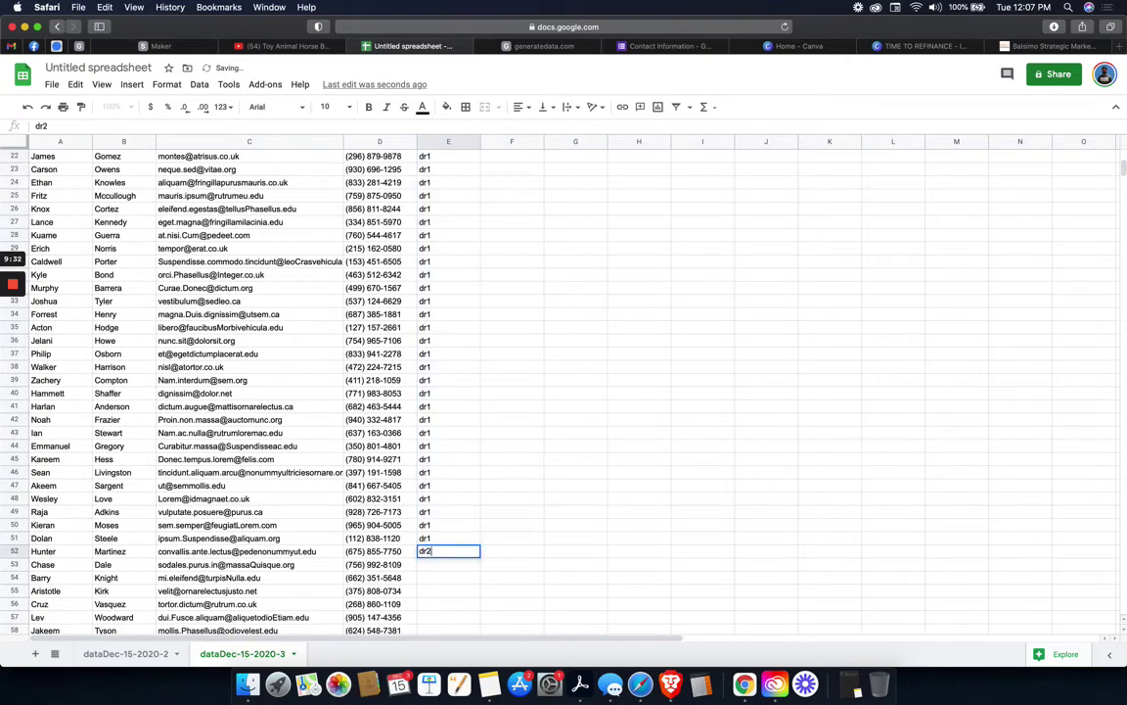
scroll(24, 499, up, 10)
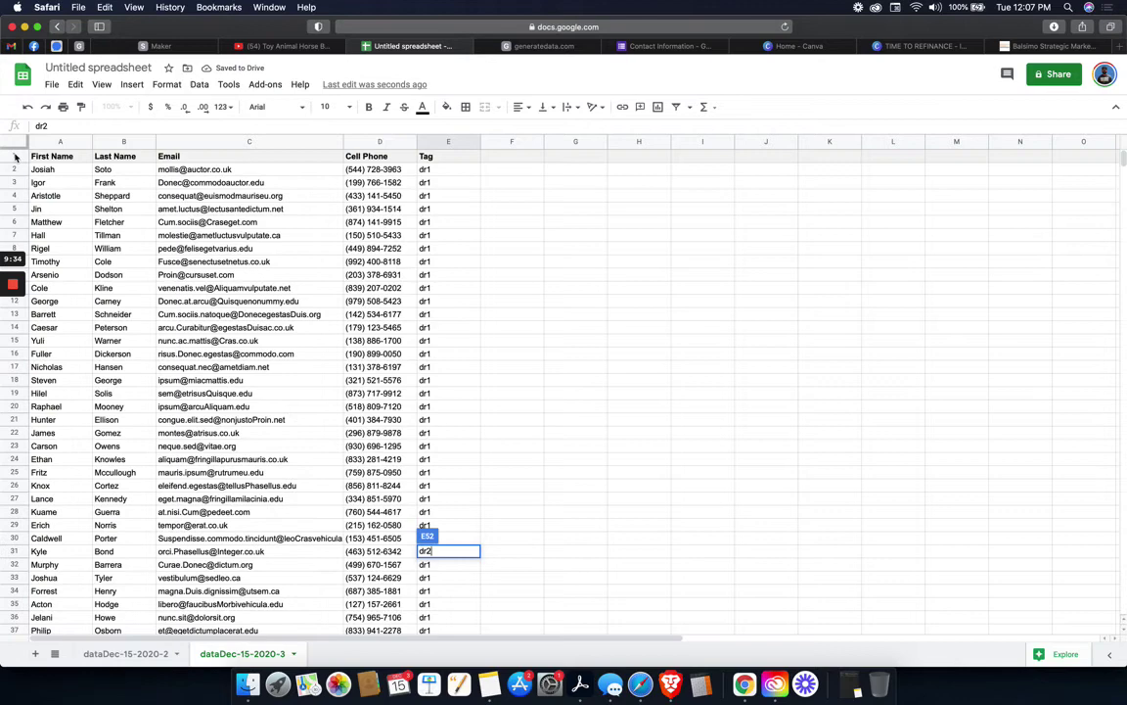
scroll(434, 548, down, 9)
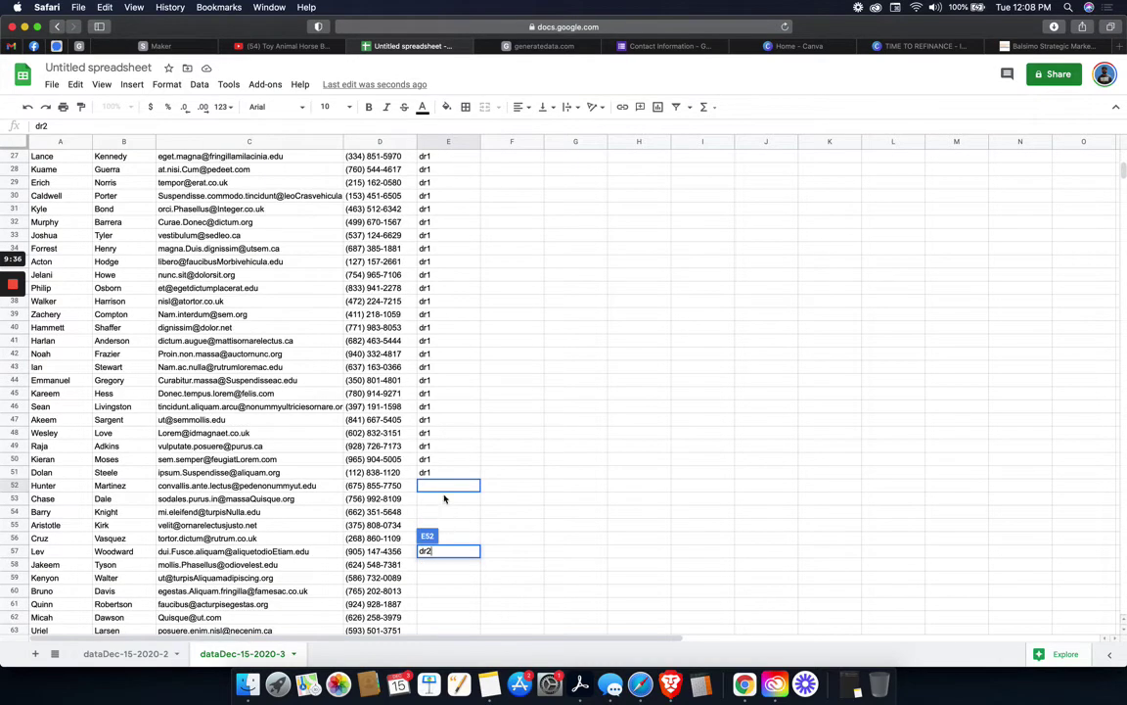
click(452, 489)
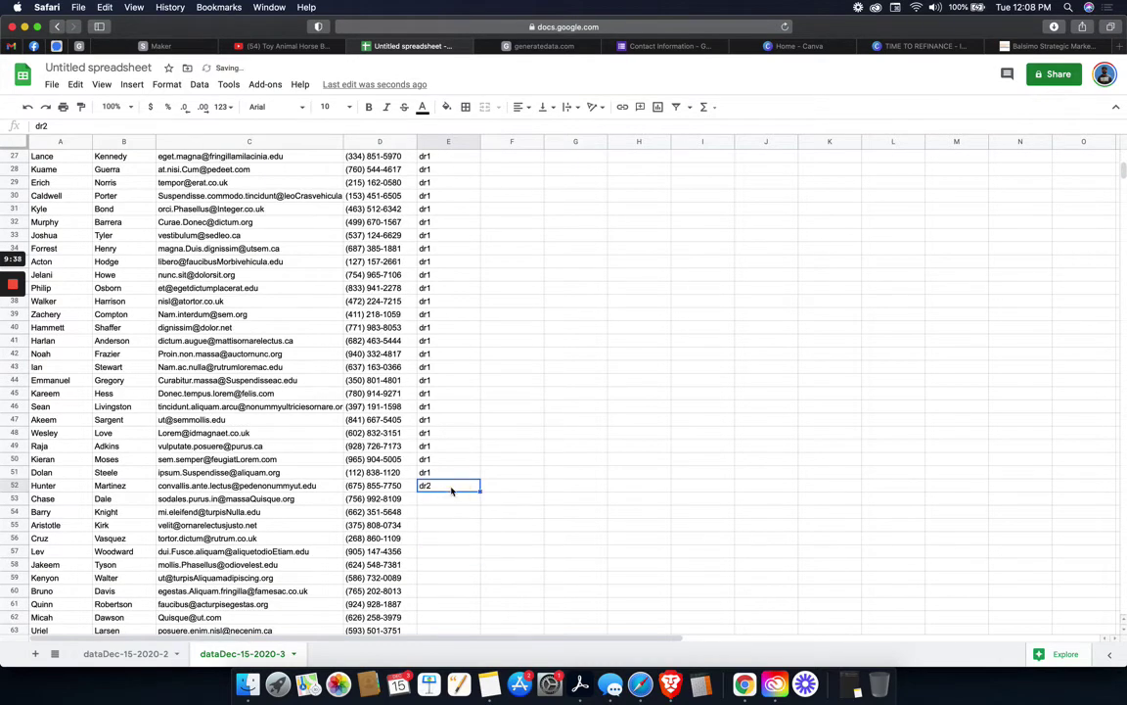
scroll(452, 528, down, 20)
scroll(452, 548, up, 14)
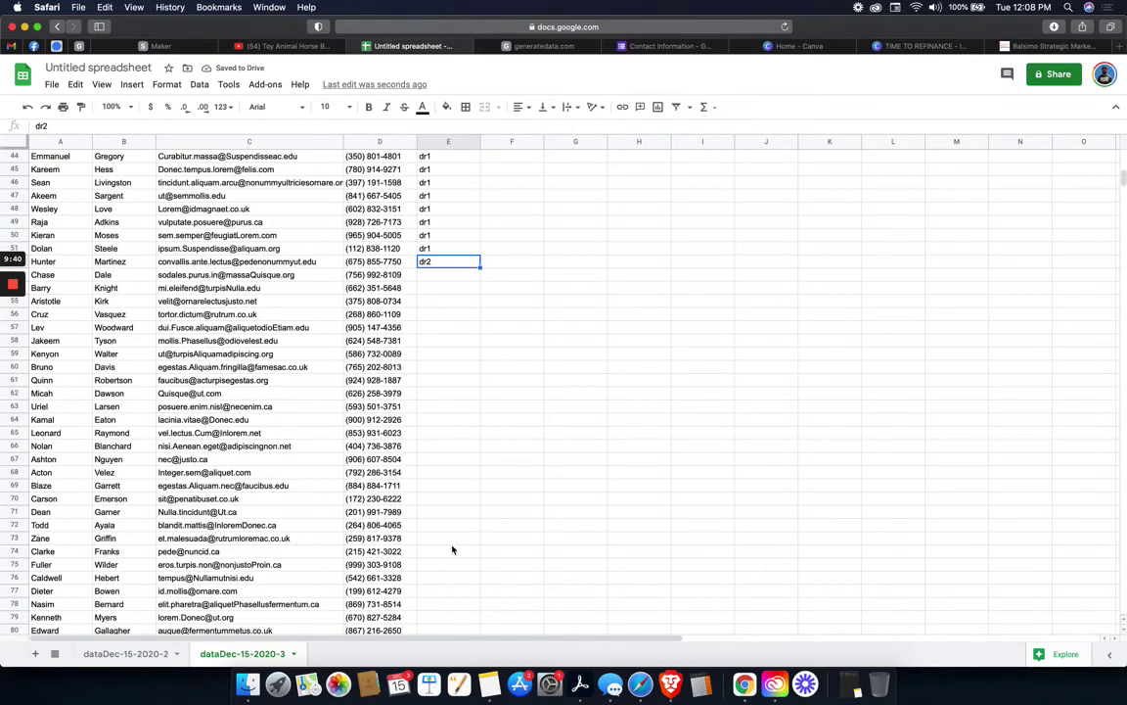
scroll(452, 553, down, 7)
Fill dr2 through Tag cells E52 to E101
click(440, 590)
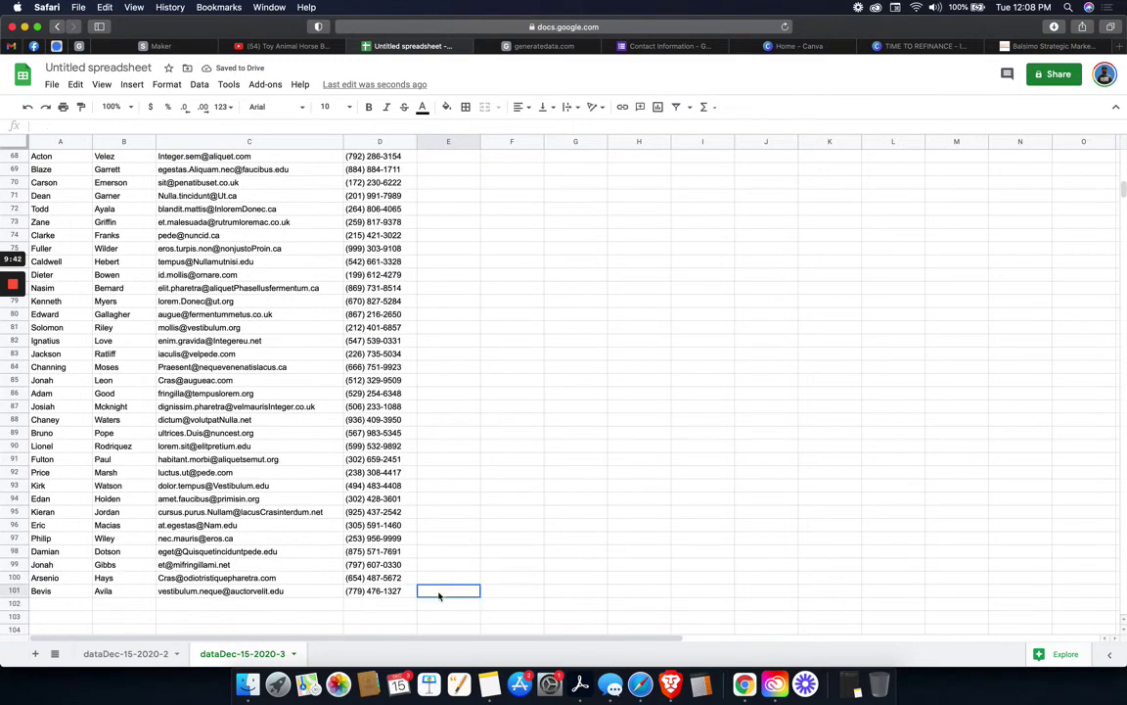
text(dr2)
scroll(453, 355, up, 10)
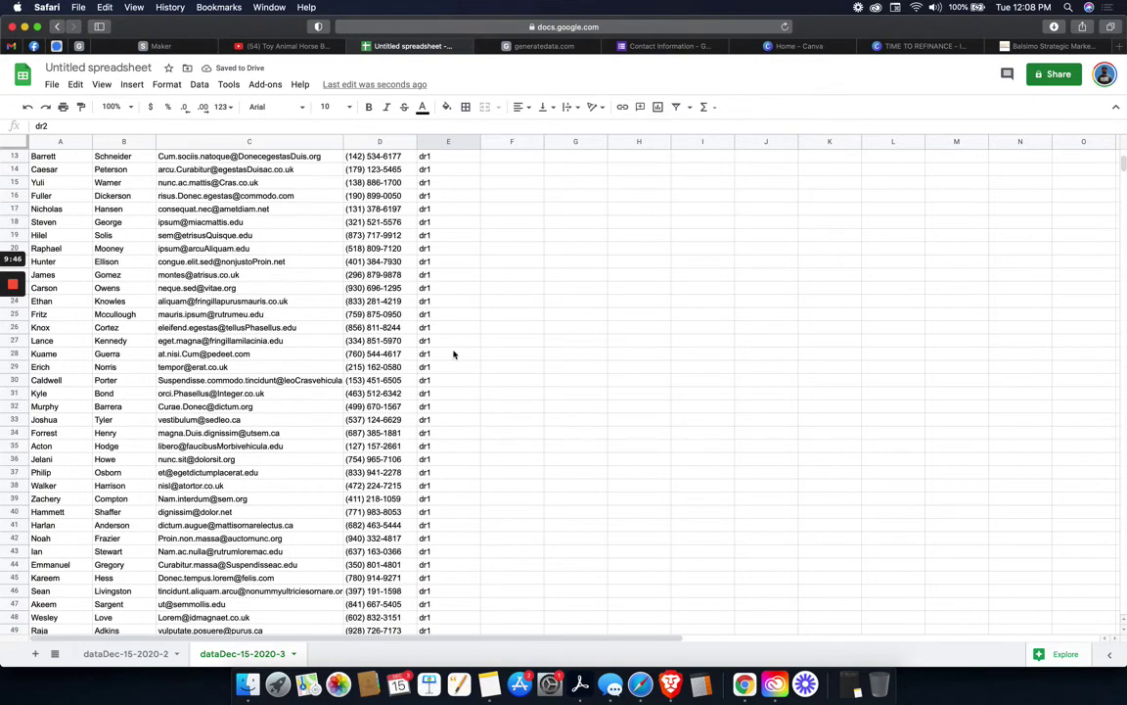
scroll(455, 553, down, 10)
scroll(455, 548, up, 14)
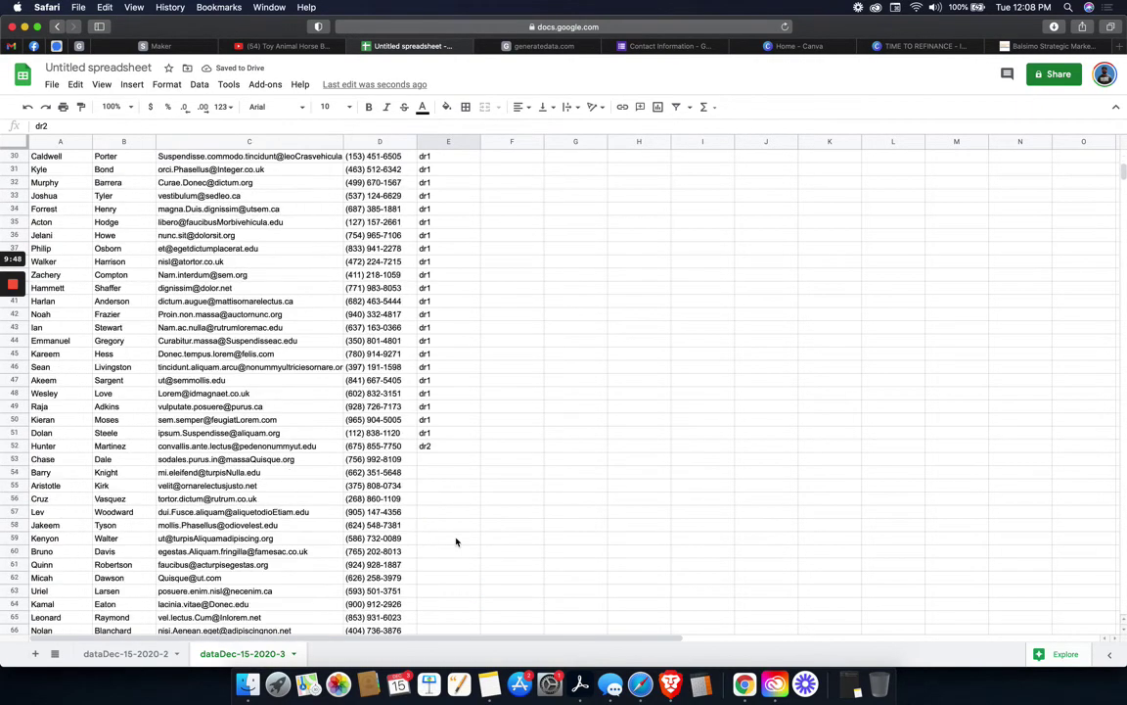
key(super+shift+Down)
text(dr2)
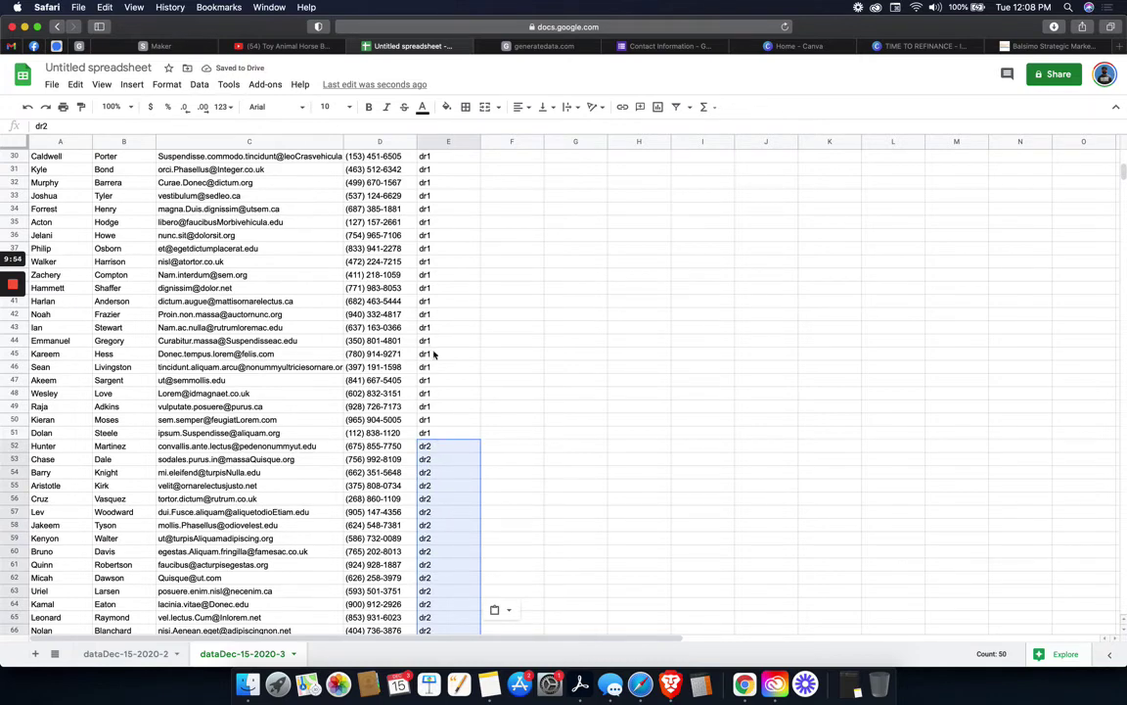
scroll(440, 360, up, 10)
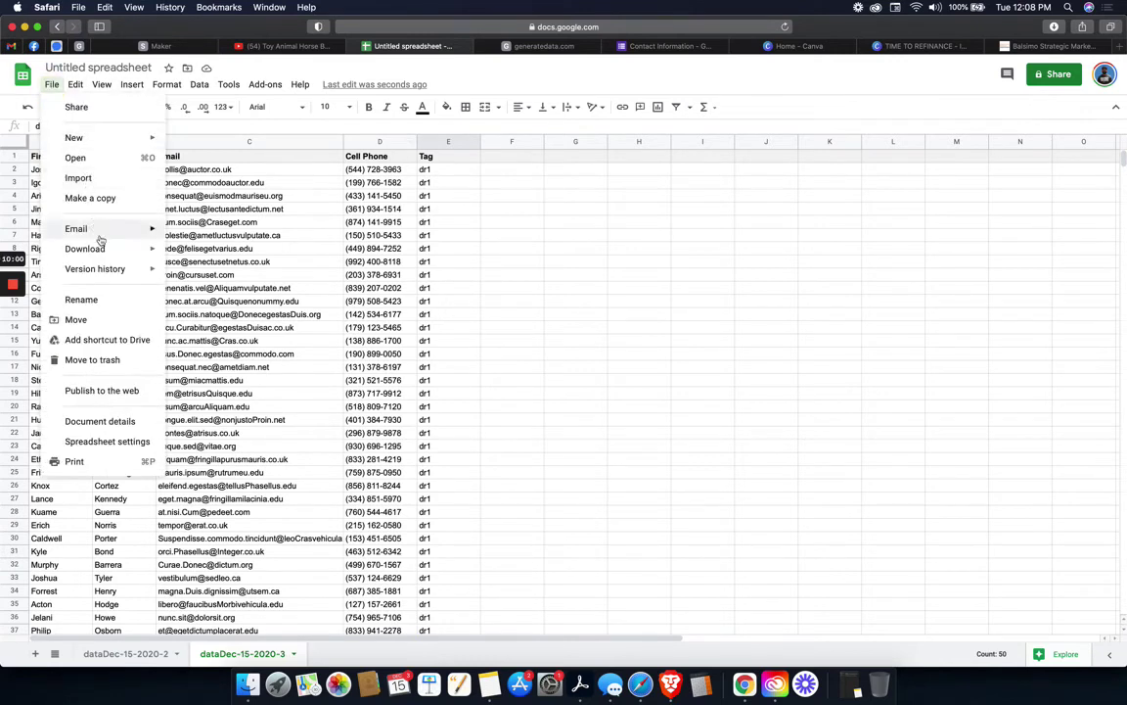
Download the current sheet as Comma-separated values (.csv)
mouse_move(103, 247)
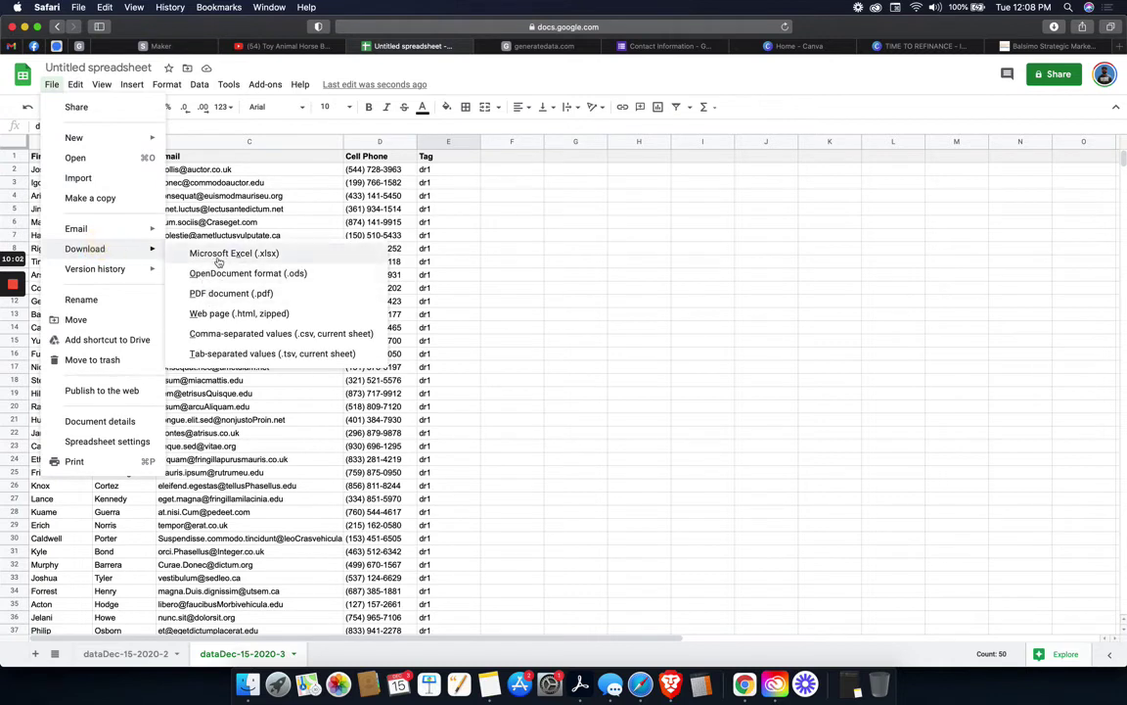
click(290, 334)
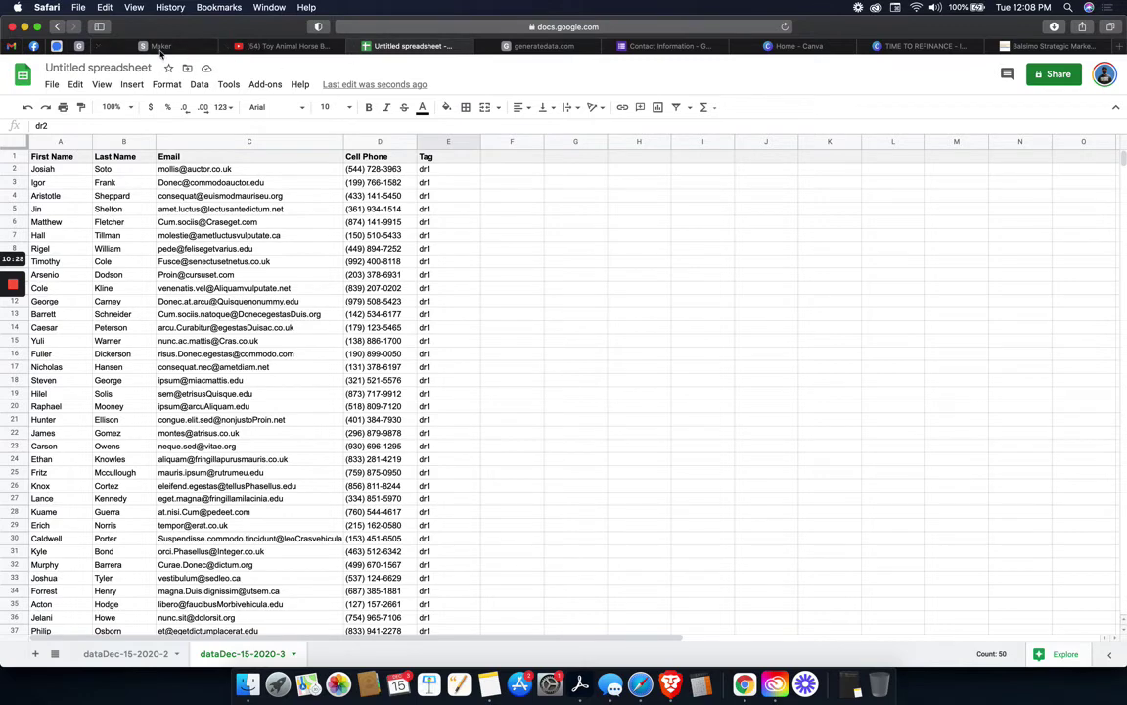
Open HighLevel's Contacts / Smart lists page from the Contacts sidebar section
click(56, 46)
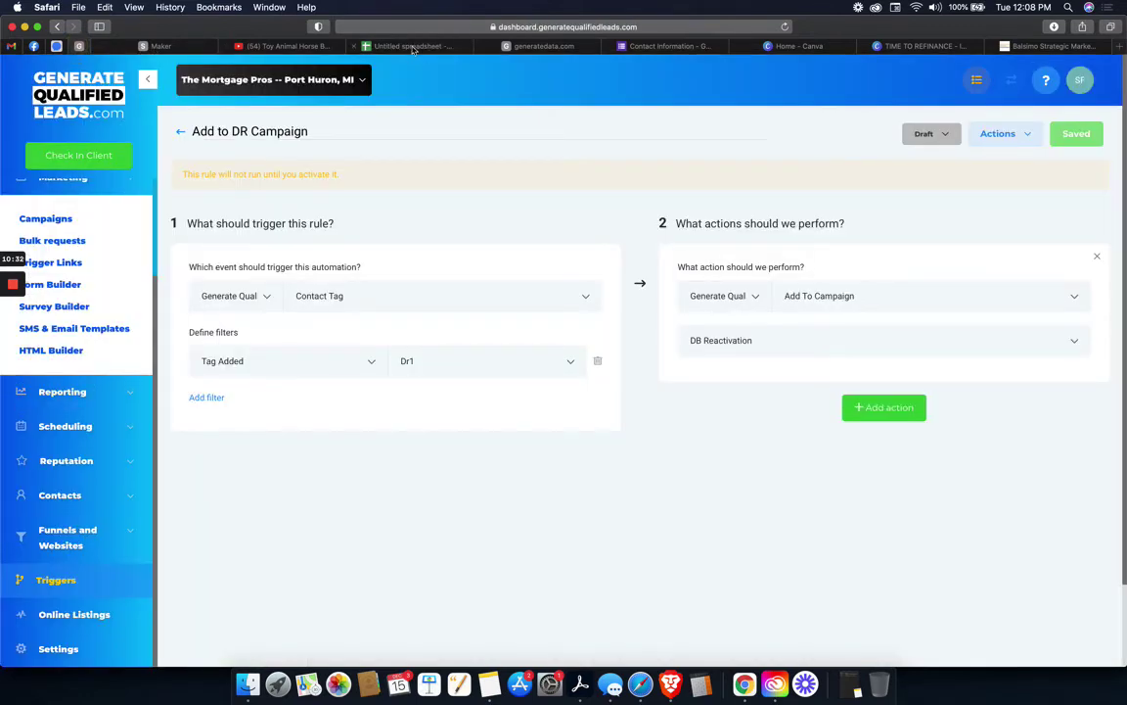
click(377, 50)
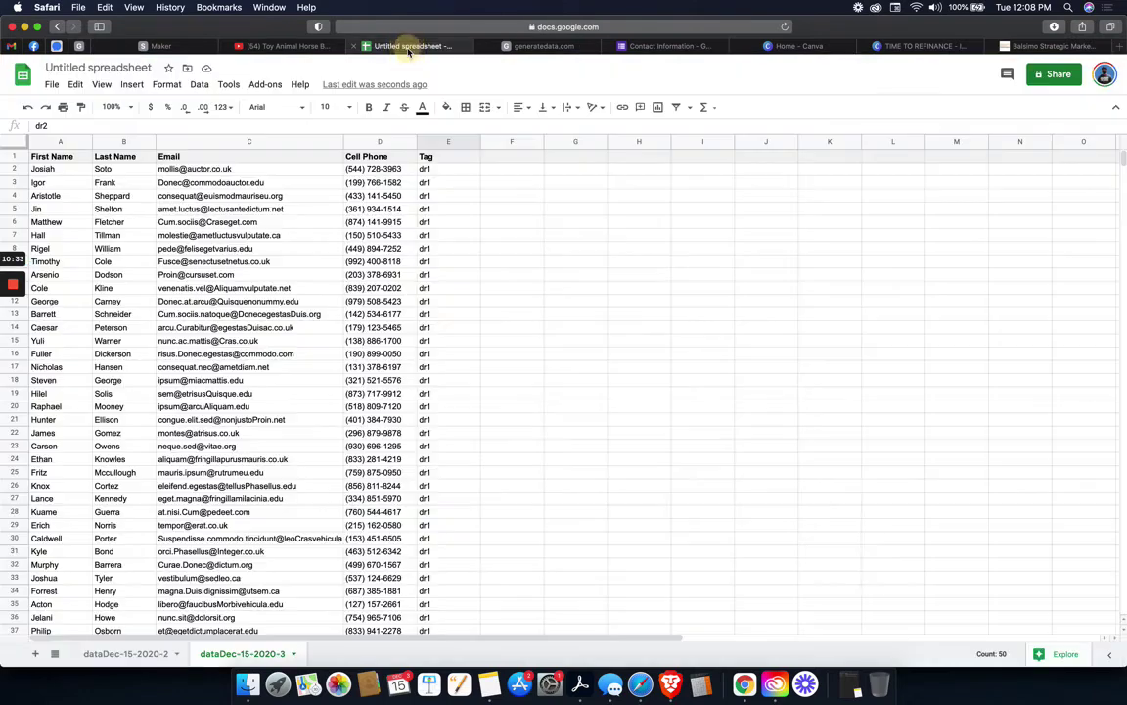
click(52, 84)
mouse_move(101, 250)
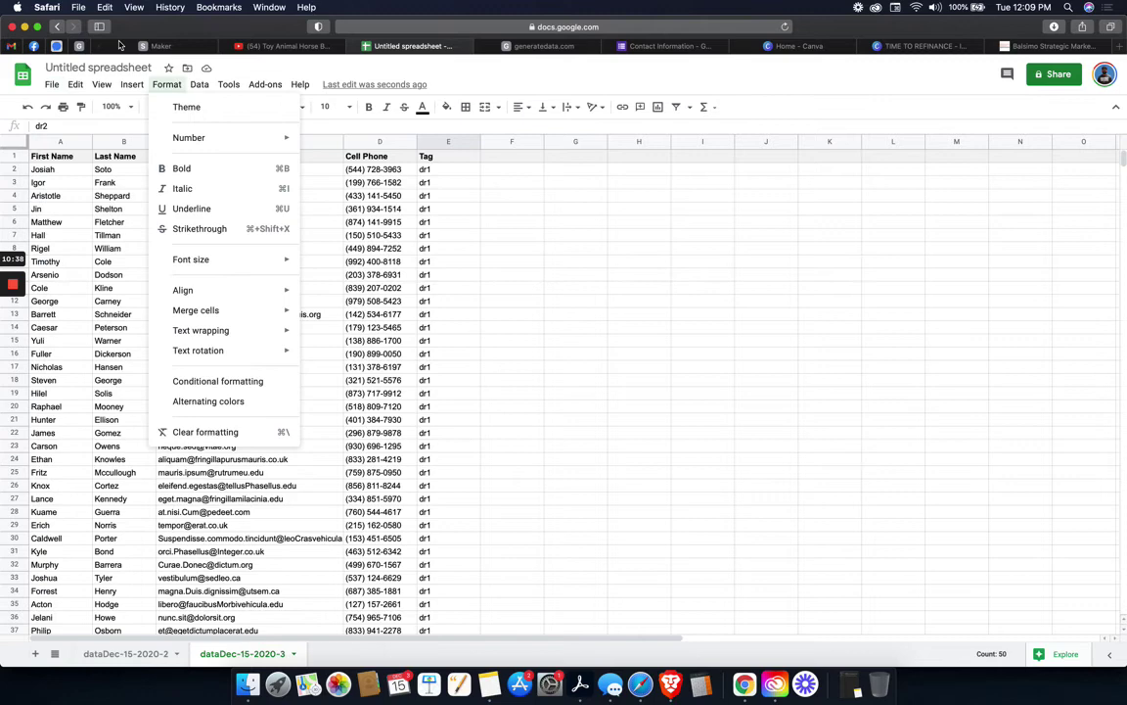
click(72, 45)
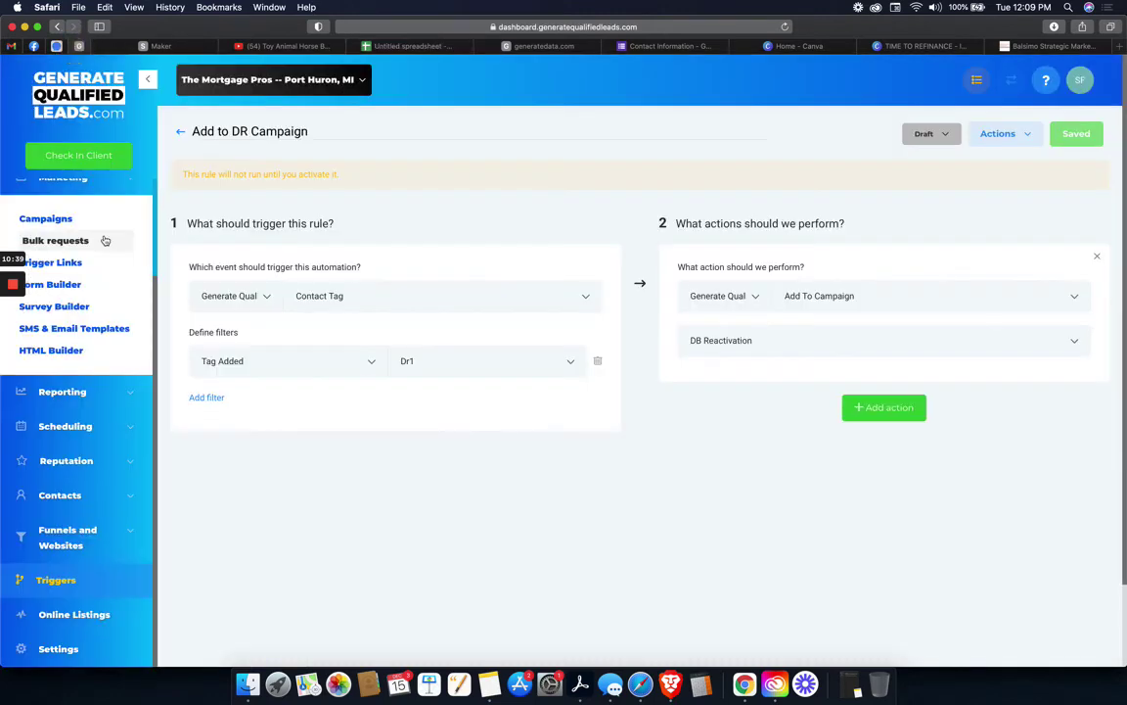
click(128, 498)
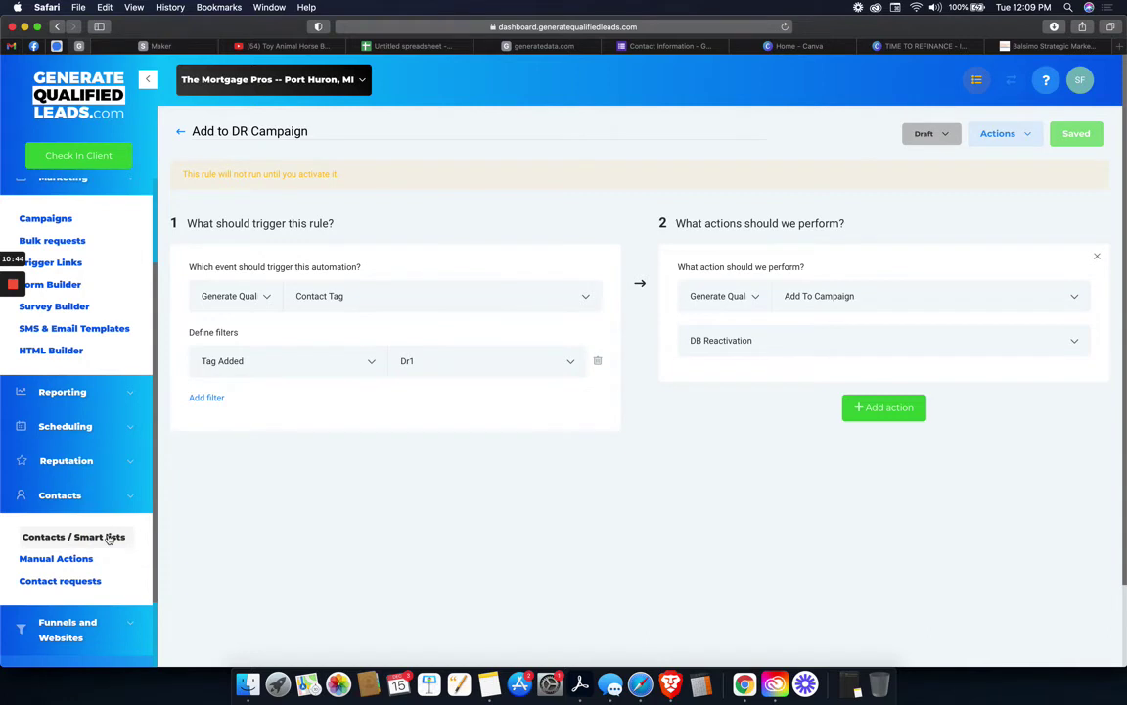
click(110, 538)
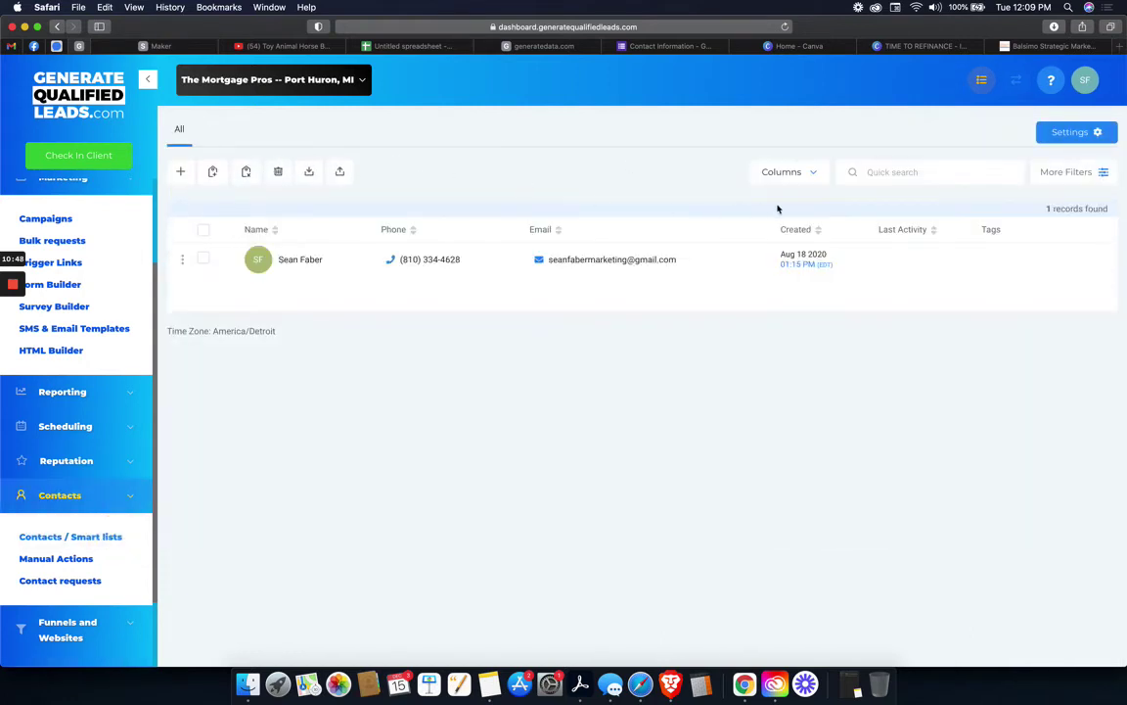
Upload 'Untitled spreadsheet - dataDec-15-2020-3.csv' from Downloads in the Import Contacts wizard
click(340, 173)
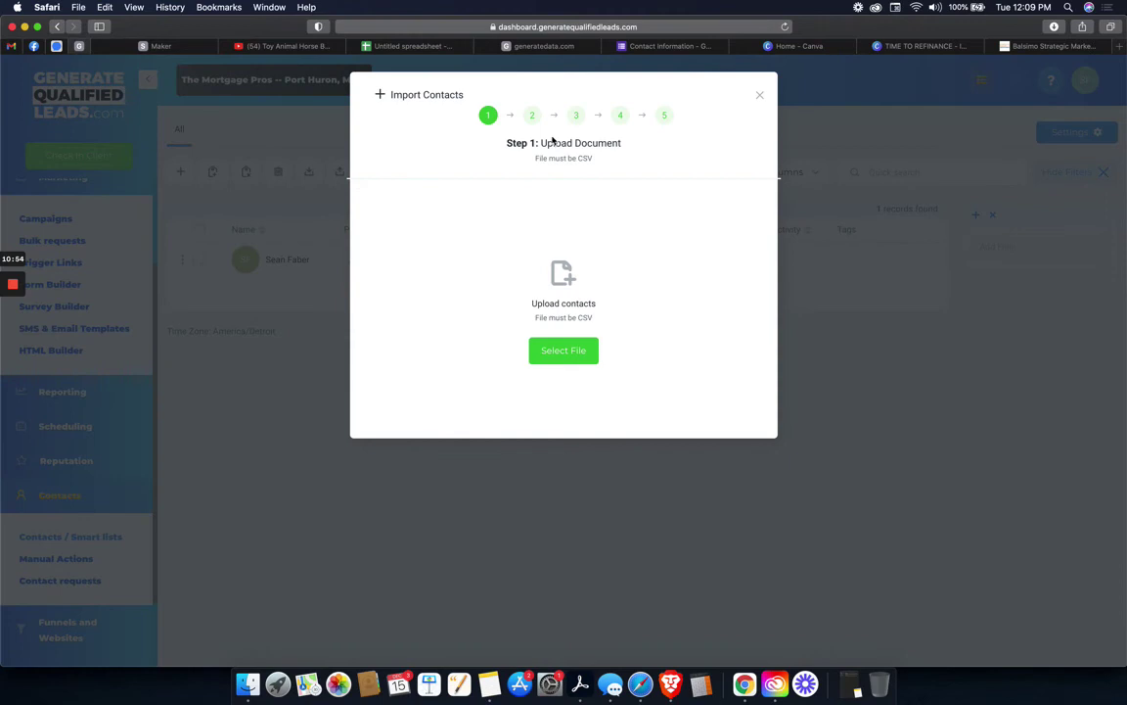
click(572, 351)
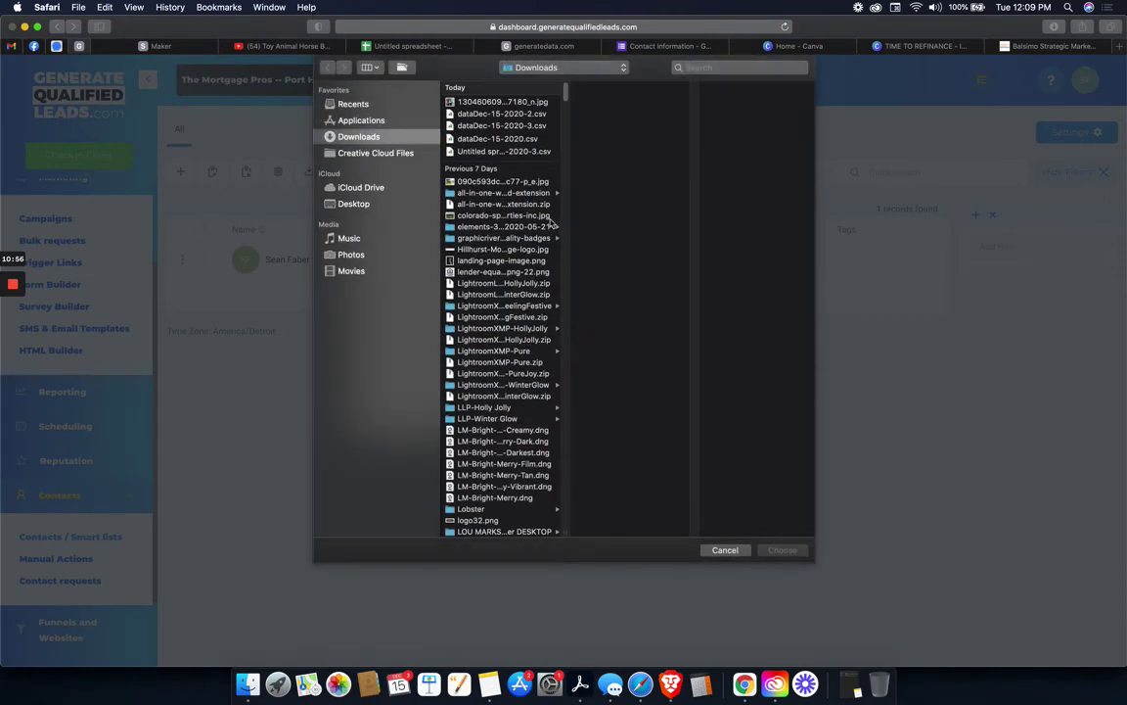
click(538, 115)
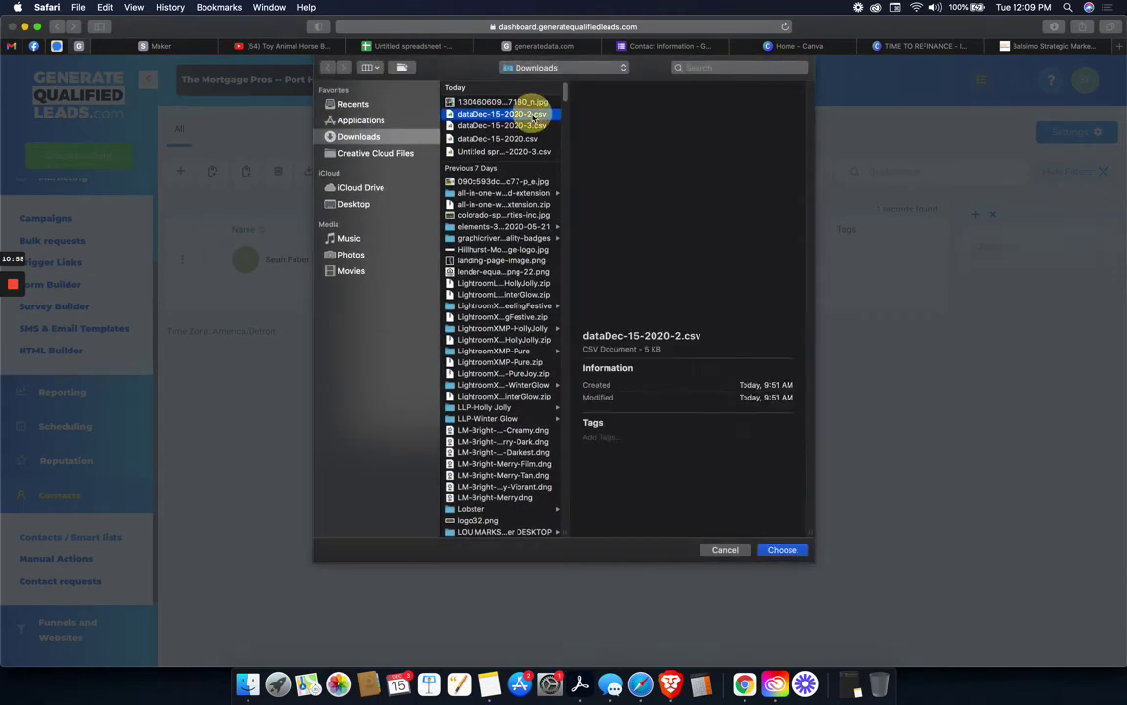
click(535, 126)
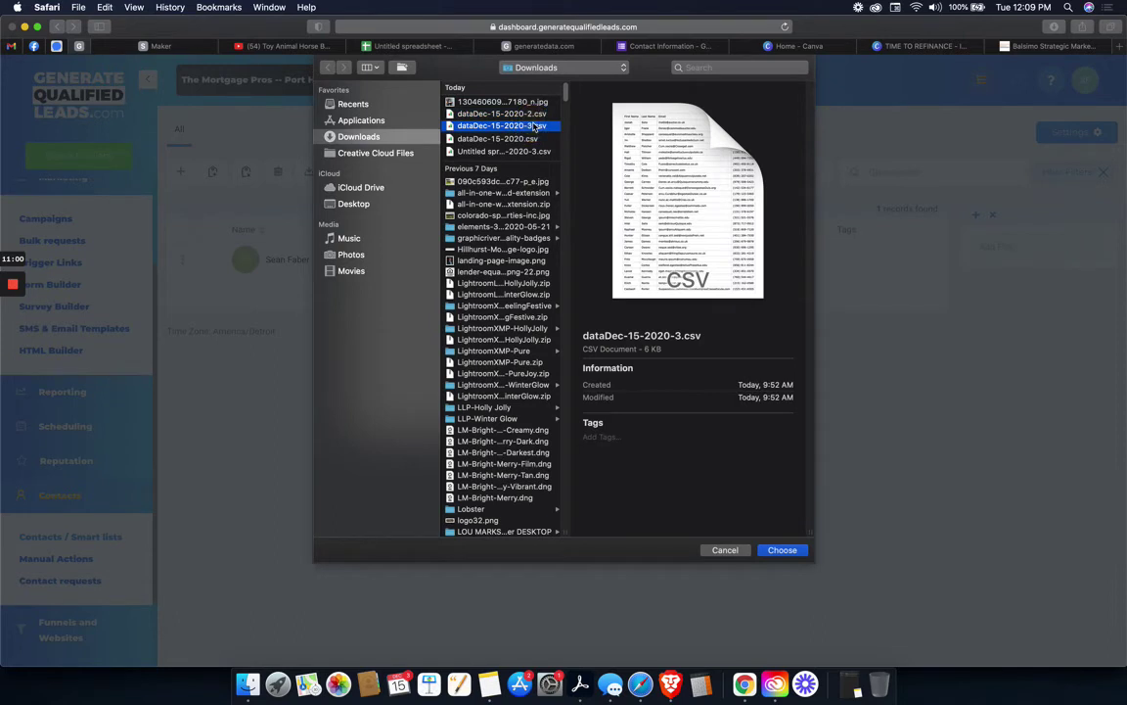
click(515, 140)
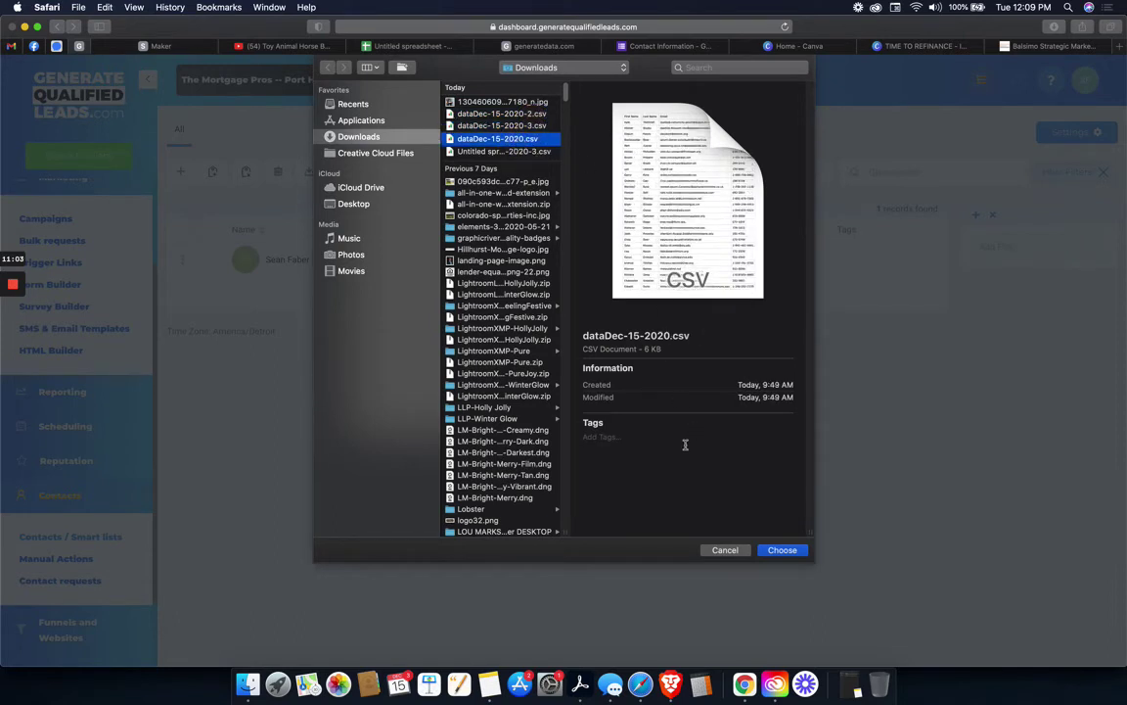
click(504, 153)
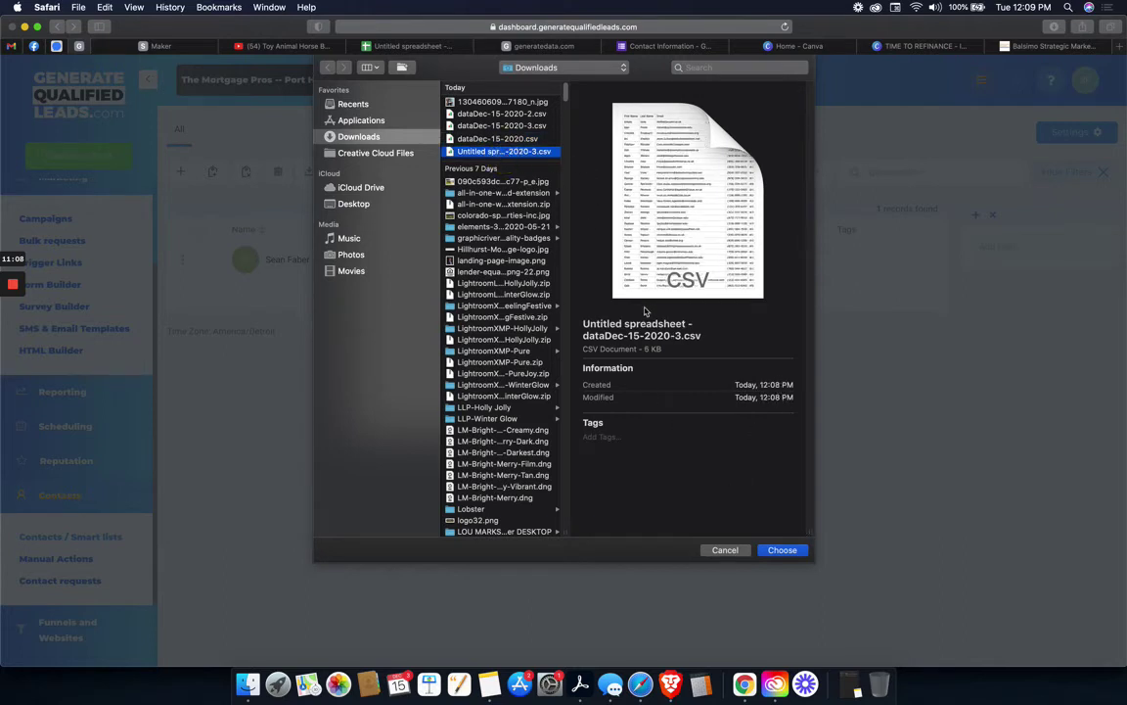
click(791, 554)
click(791, 551)
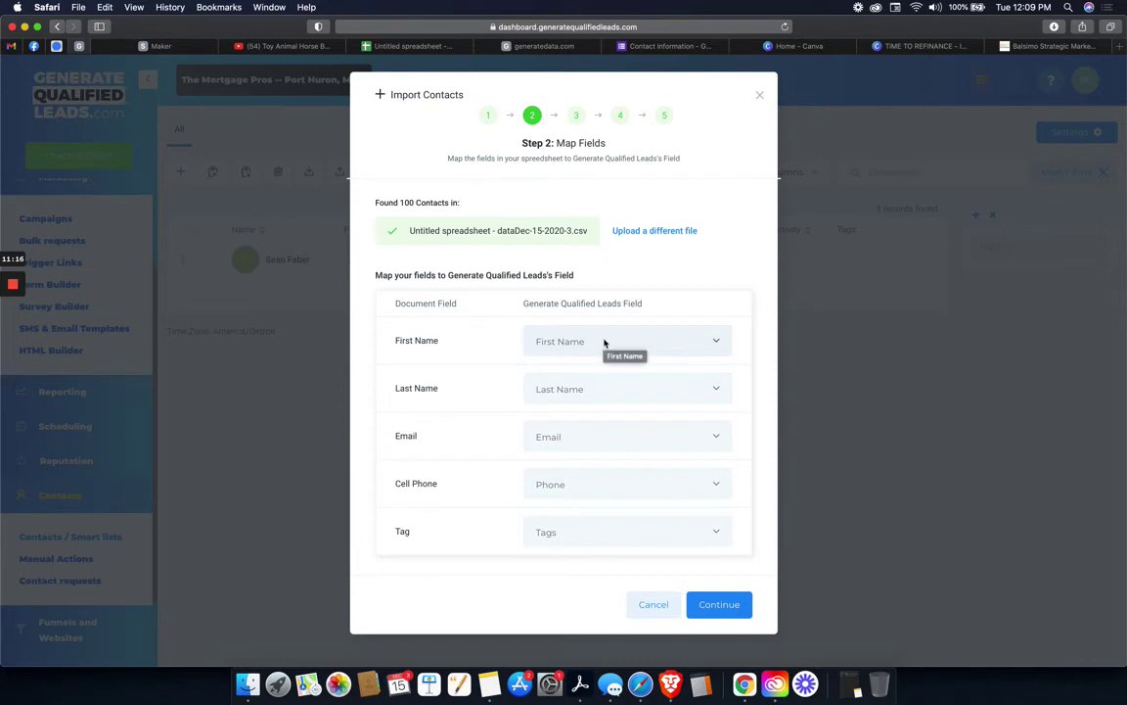
Map the First Name column to the First Name contact field
click(618, 347)
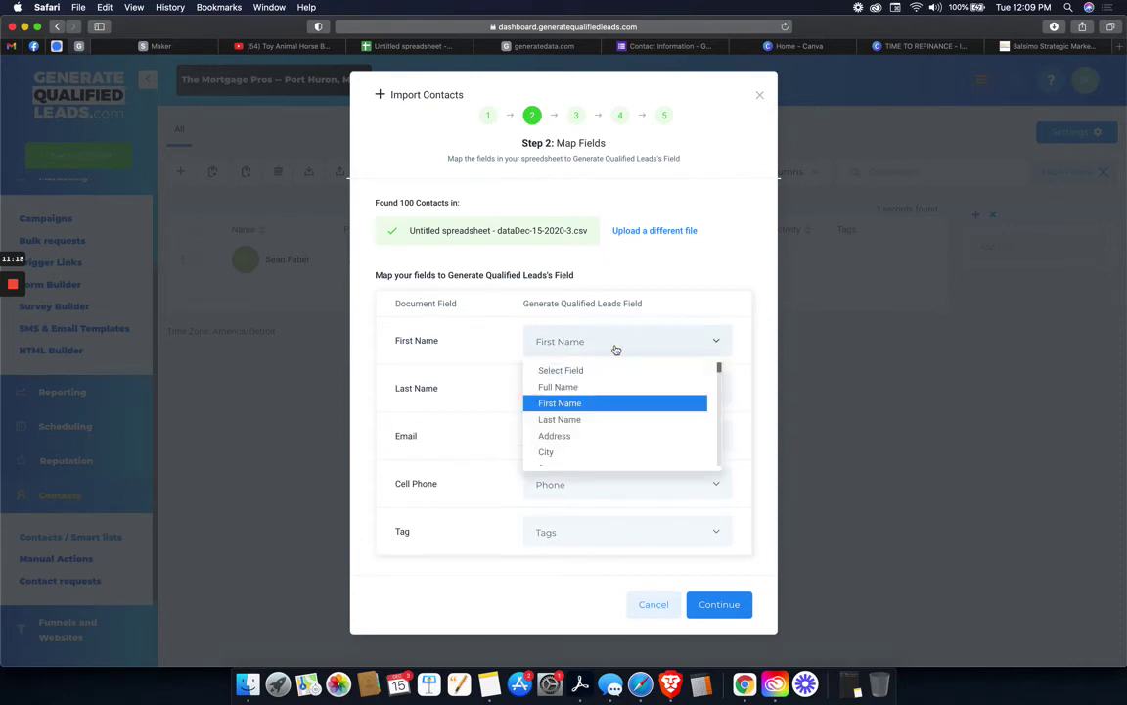
click(575, 370)
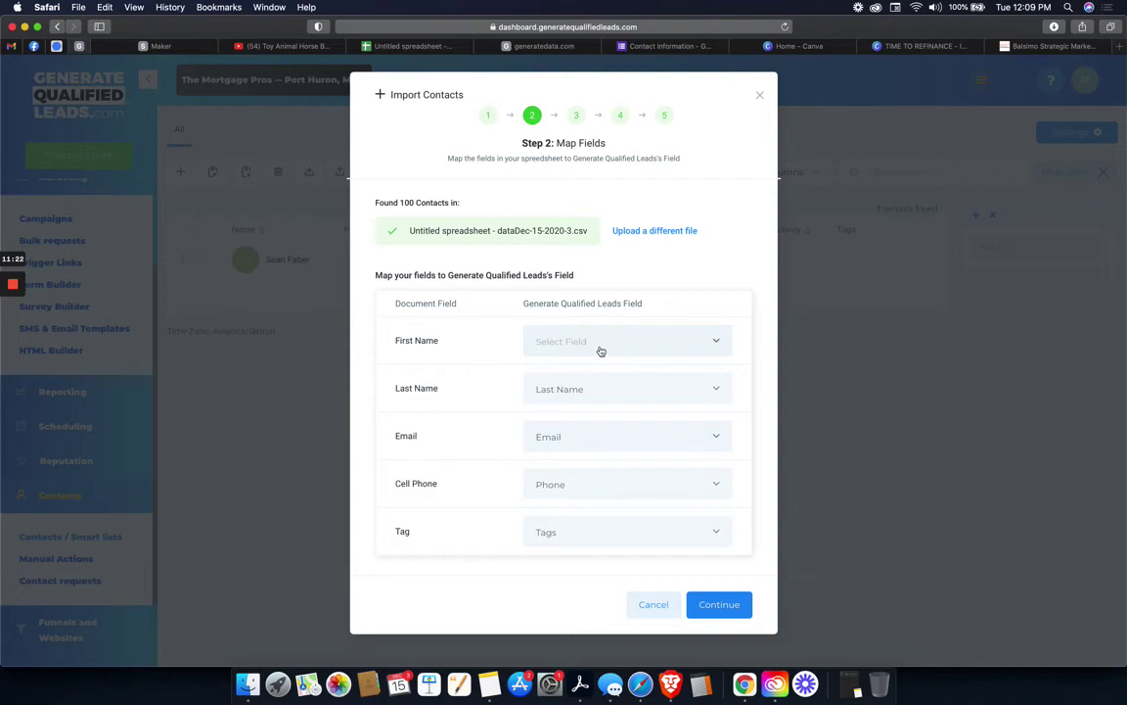
click(600, 350)
click(575, 401)
Map the Tag column to the Tags field and continue to the mapping preview
click(601, 536)
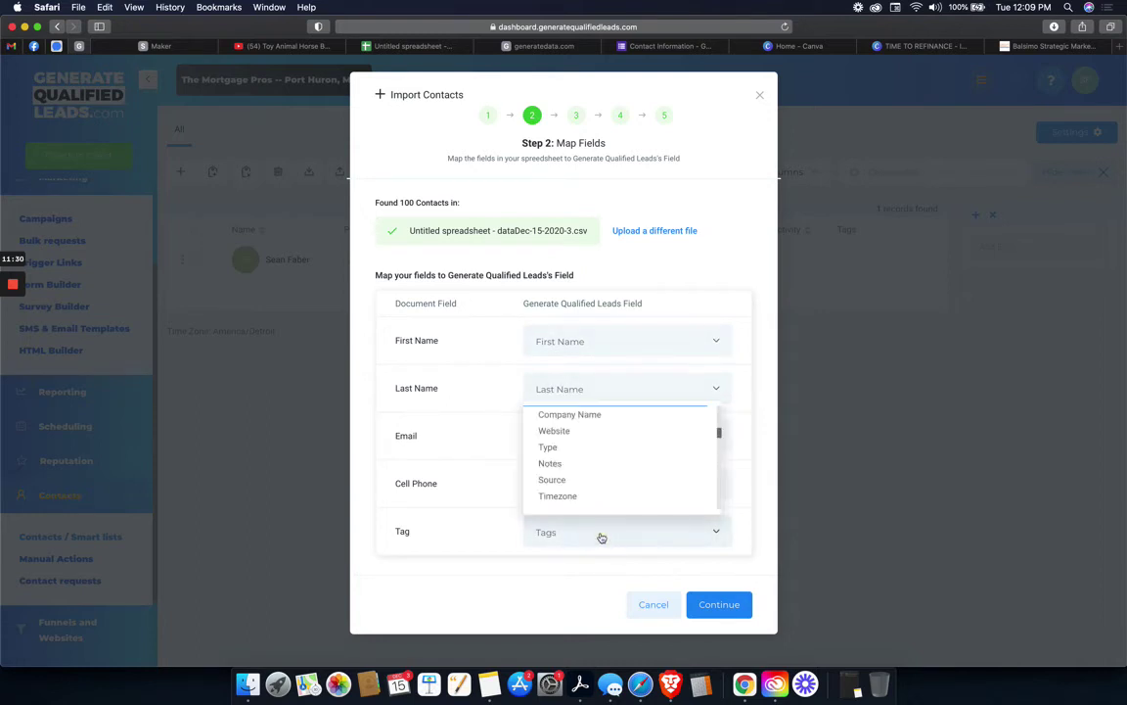
scroll(587, 421, up, 3)
click(583, 413)
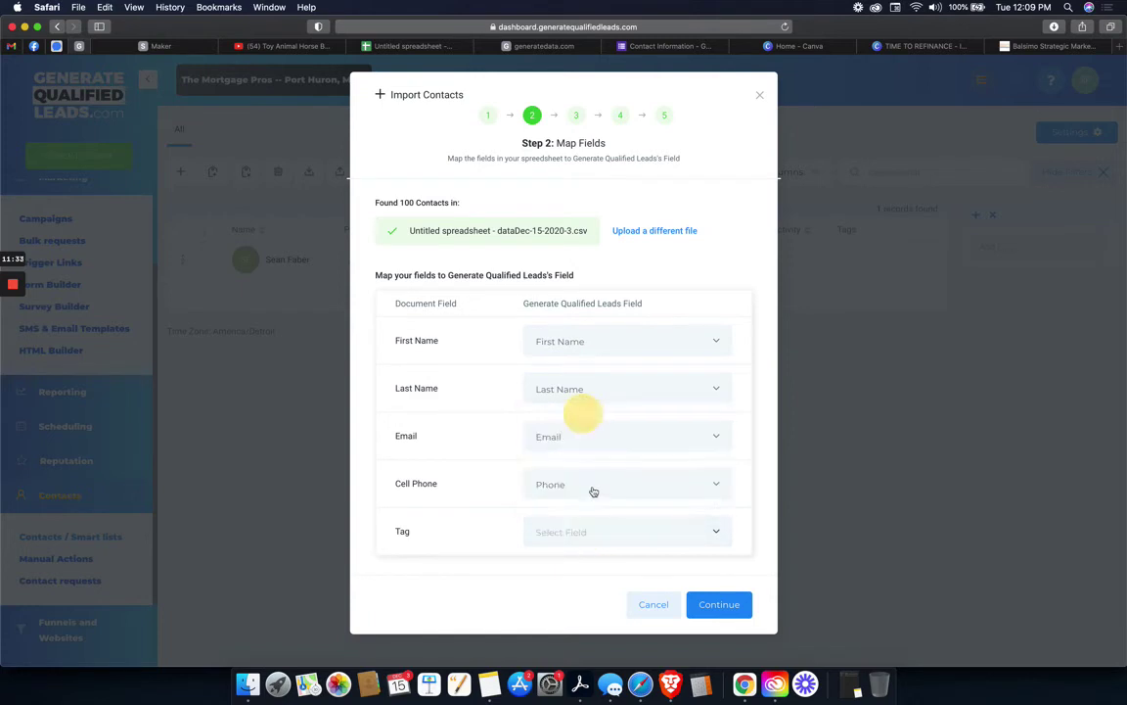
click(644, 541)
scroll(626, 503, down, 10)
scroll(629, 499, up, 4)
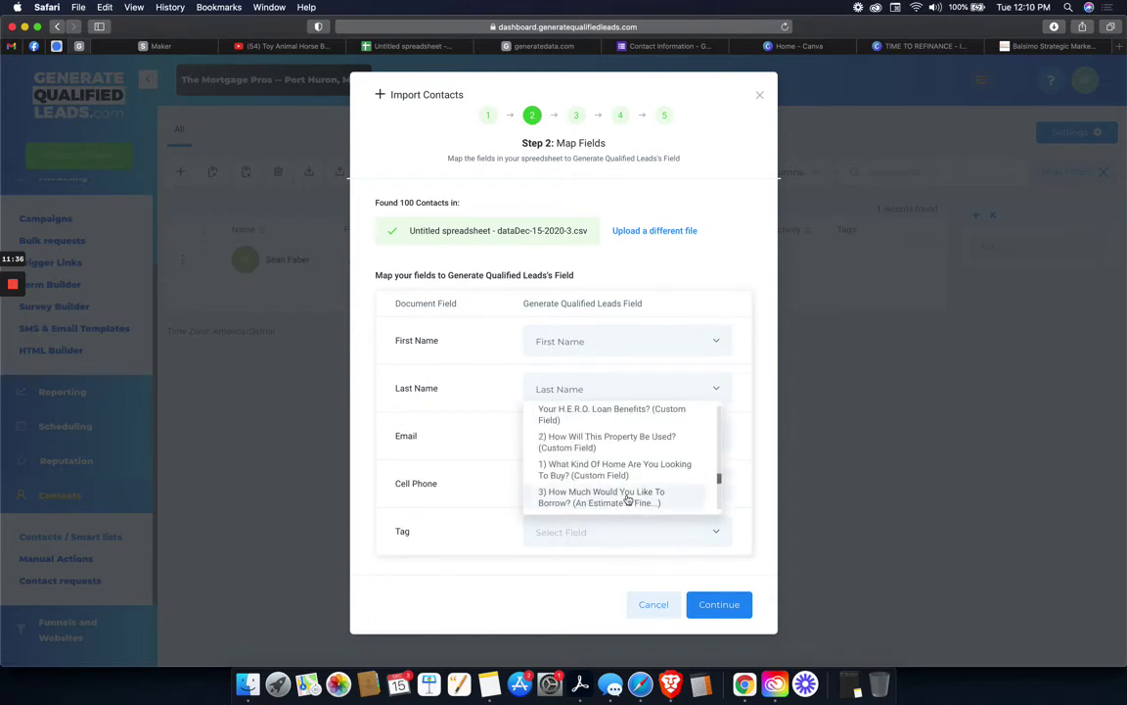
scroll(646, 501, up, 5)
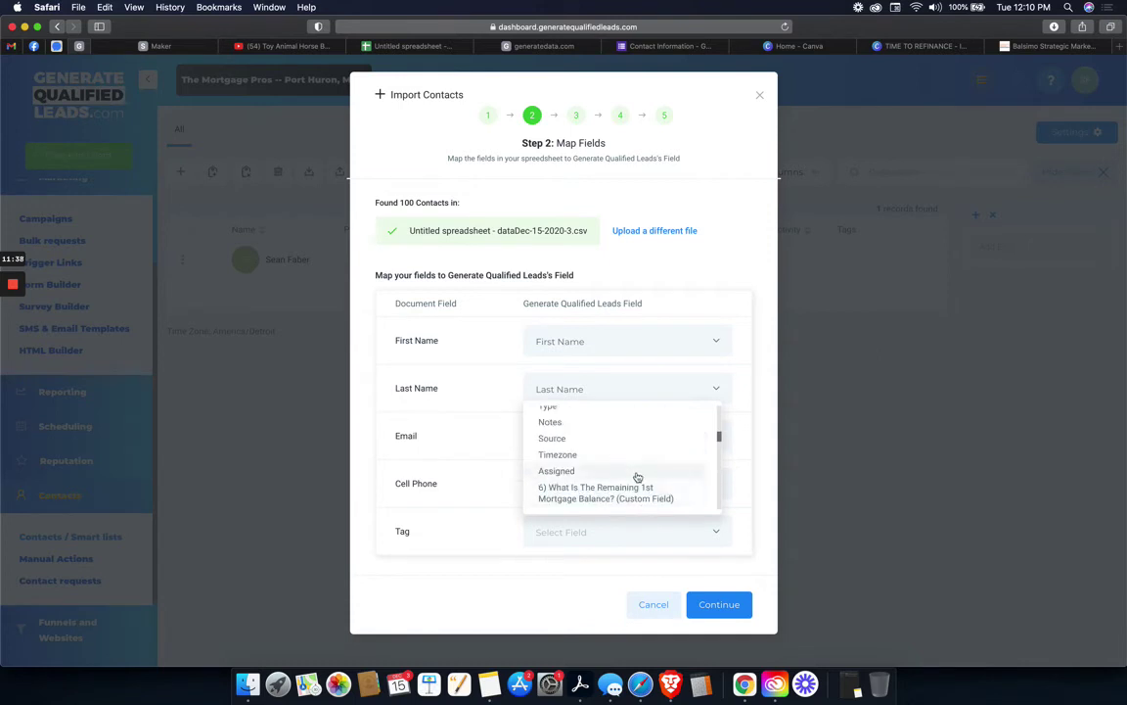
scroll(673, 488, up, 2)
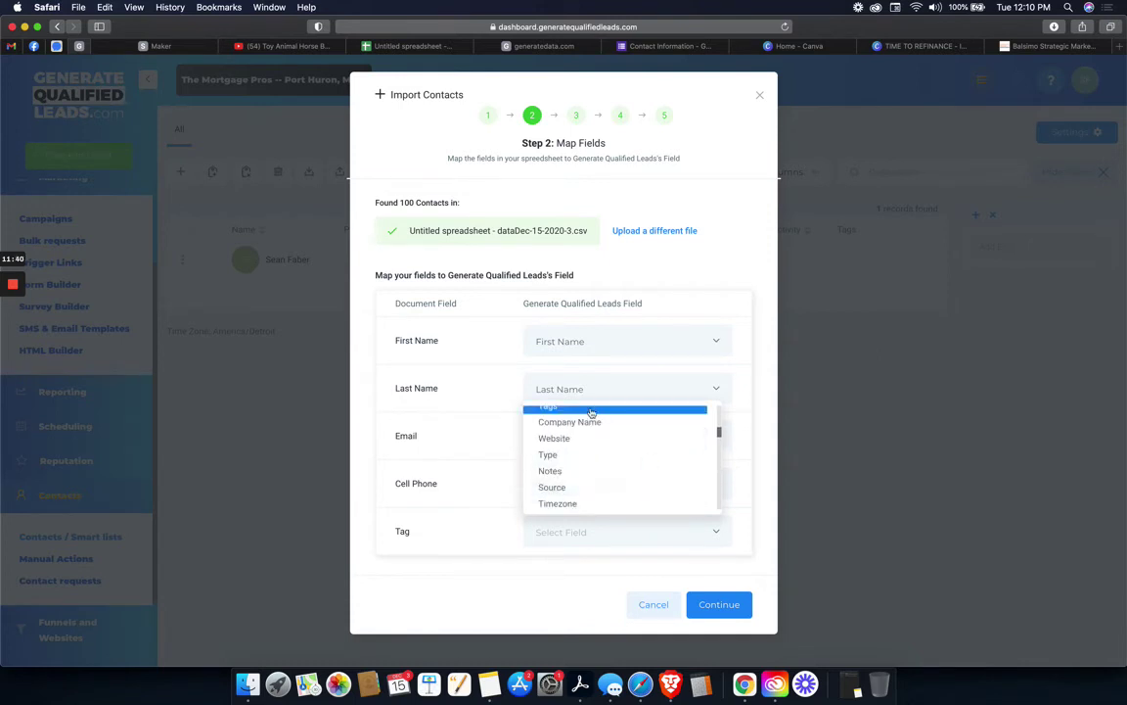
click(548, 409)
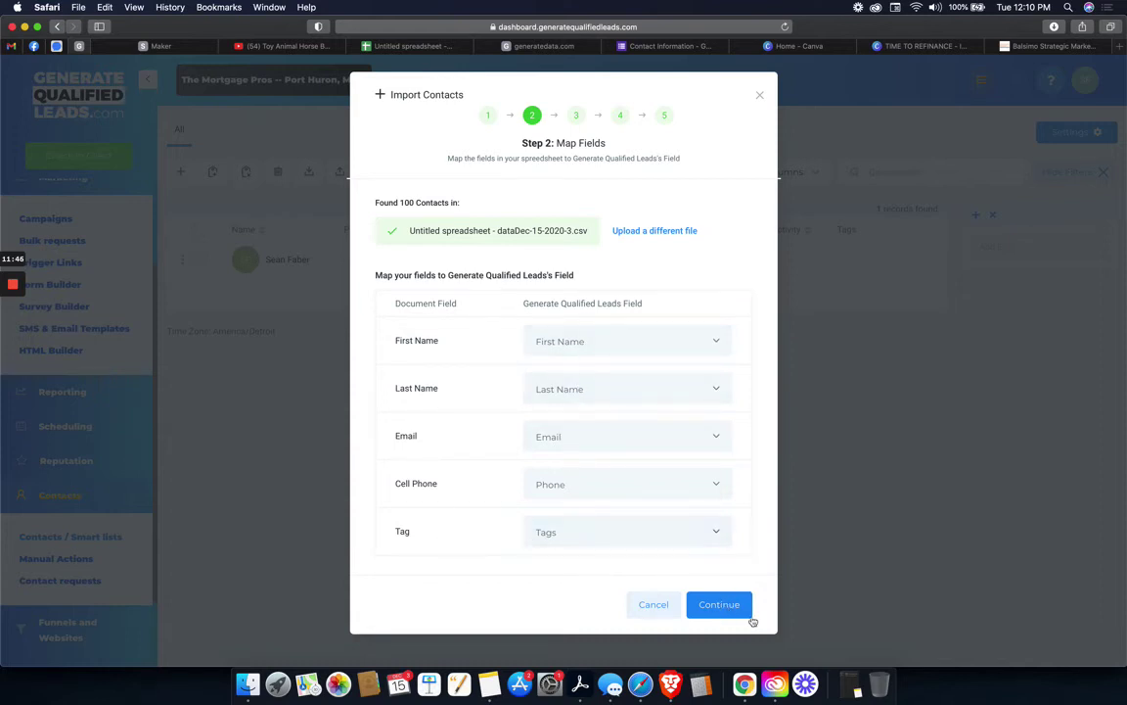
click(719, 605)
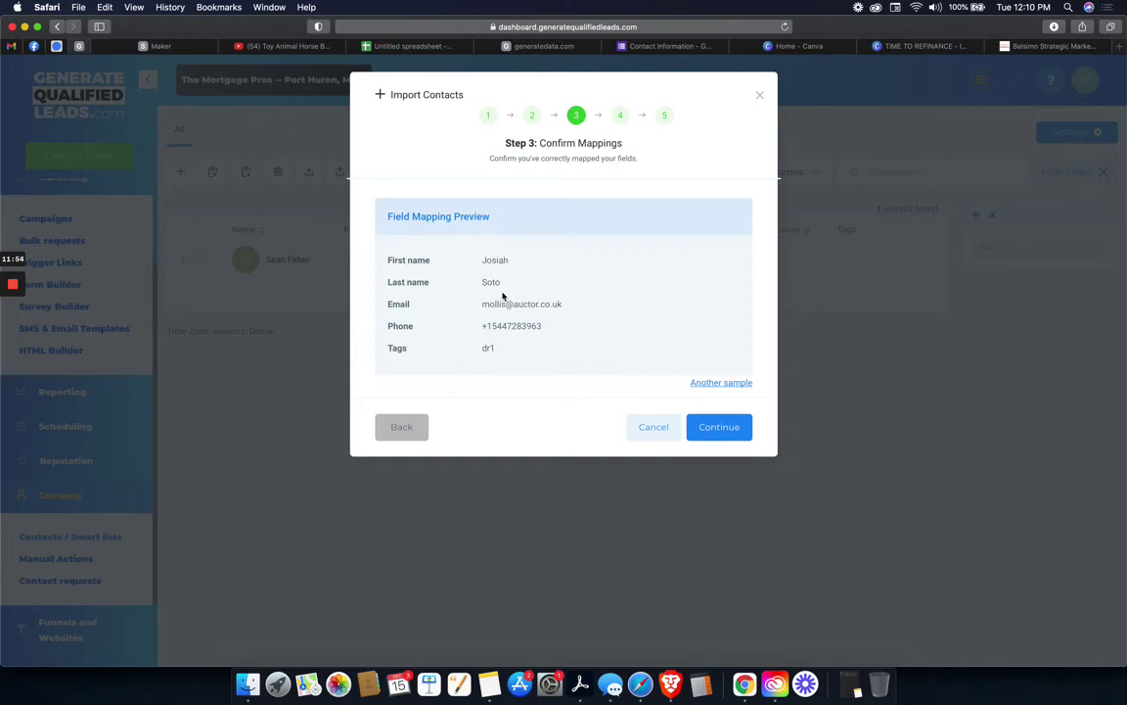
Accept the preview and choose the 'only fields that are empty' duplicate option
click(721, 426)
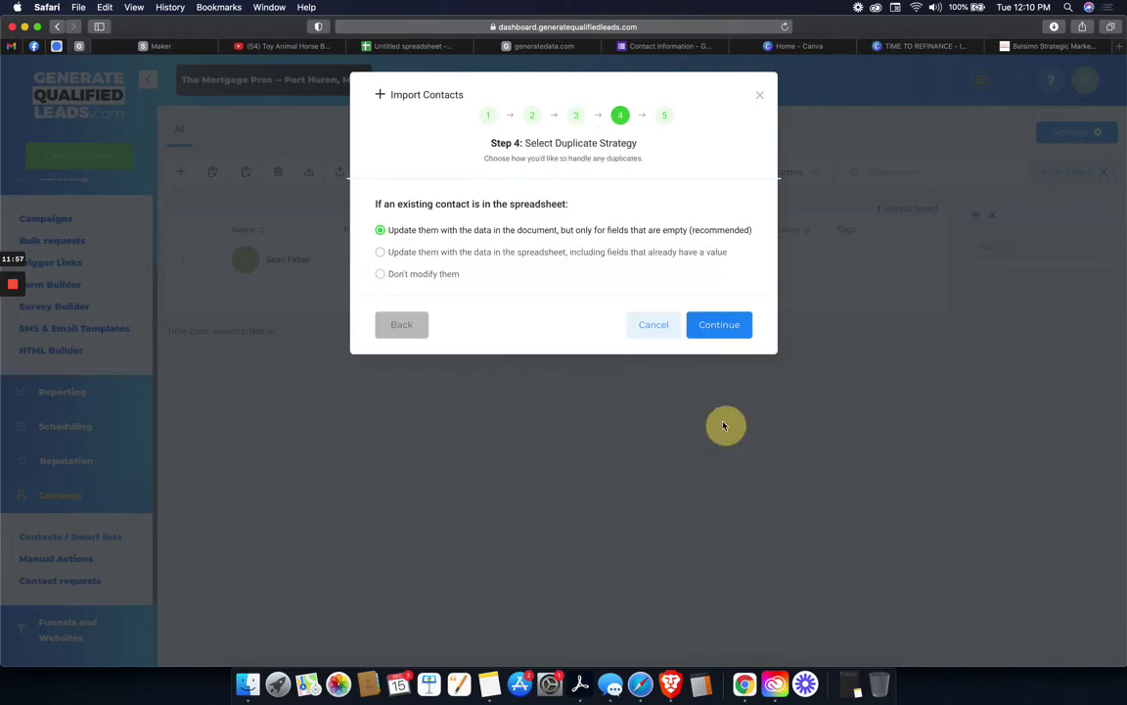
click(423, 253)
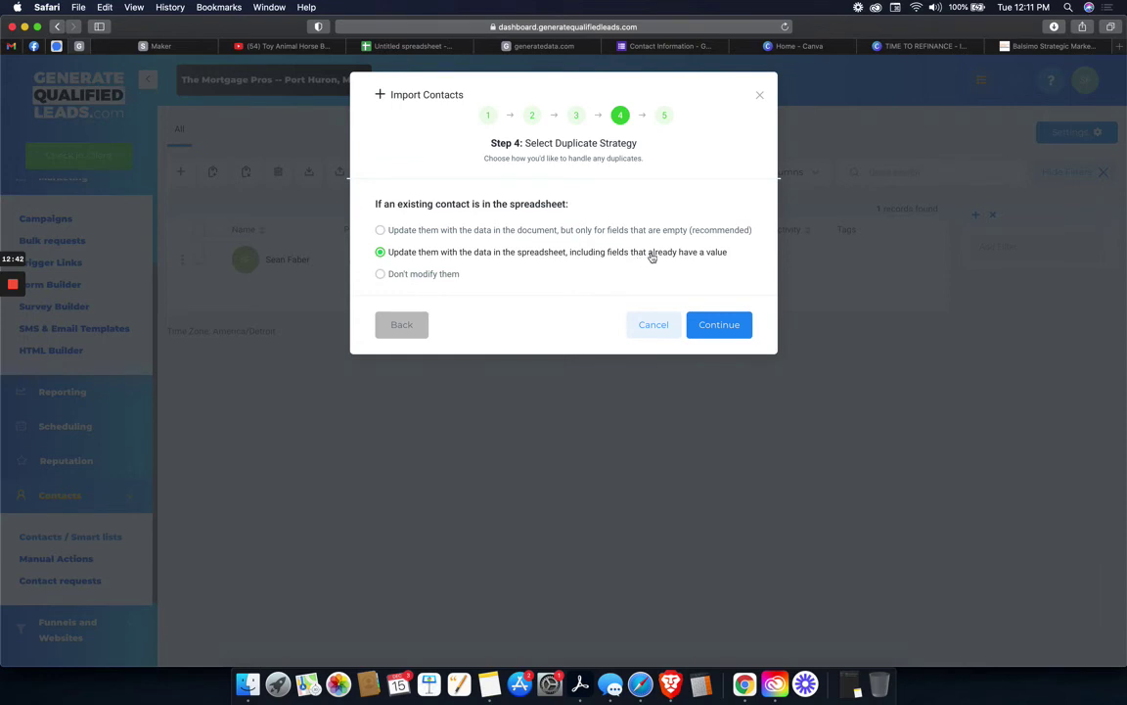
click(618, 230)
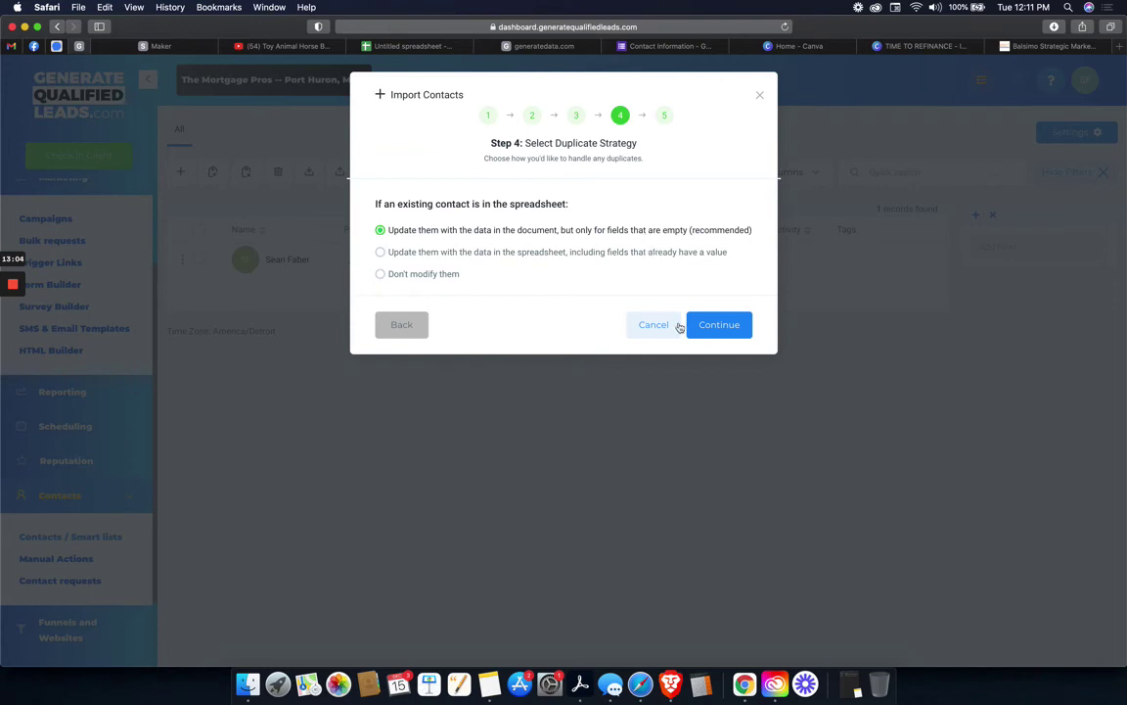
click(717, 327)
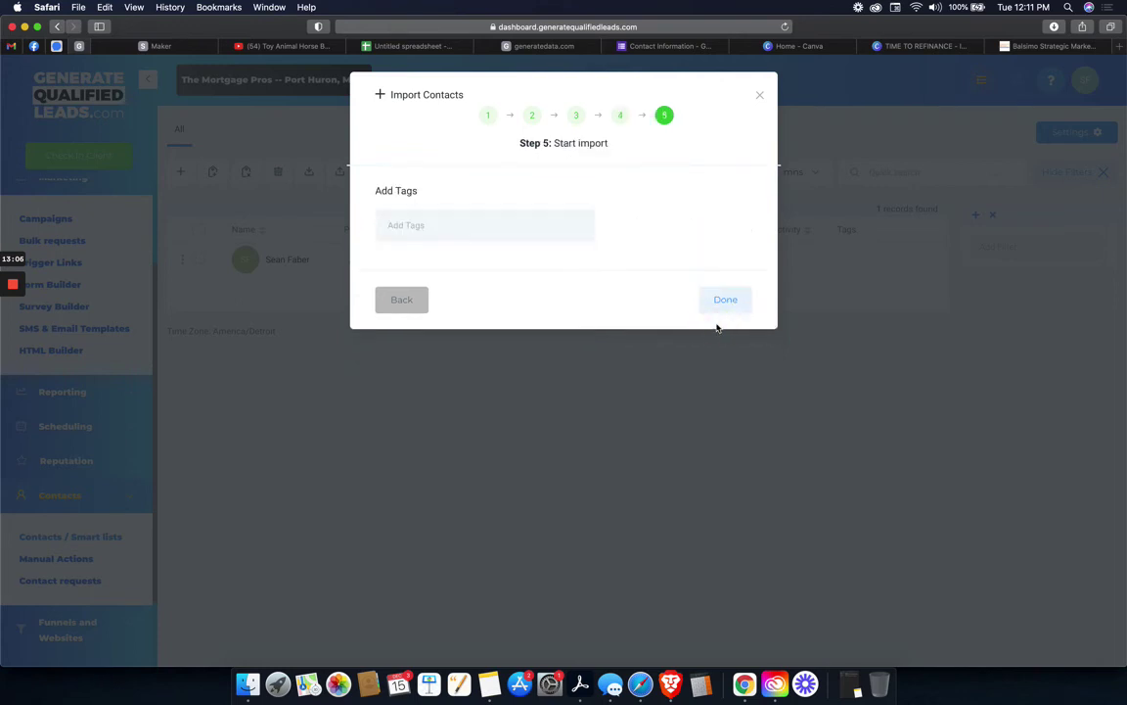
Finish the import without extra tags so the 11 dr1-tagged contacts are added
click(461, 225)
click(725, 301)
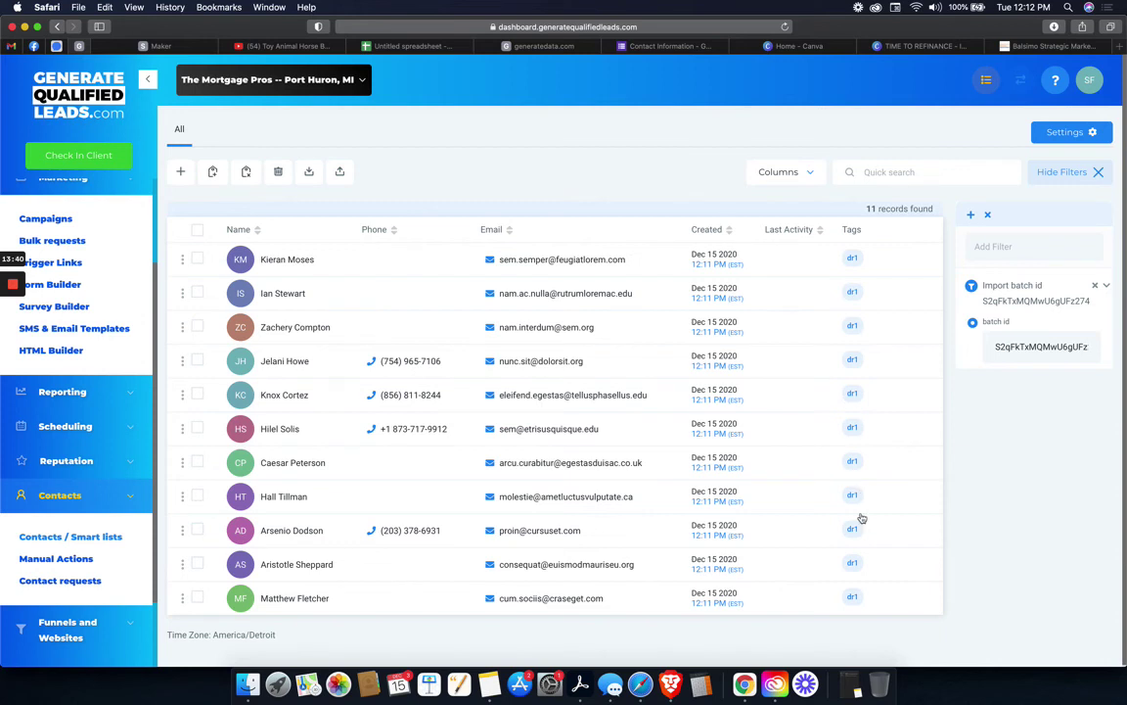
Go through Triggers to Campaigns and open the DB Reactivation campaign
scroll(71, 638, down, 3)
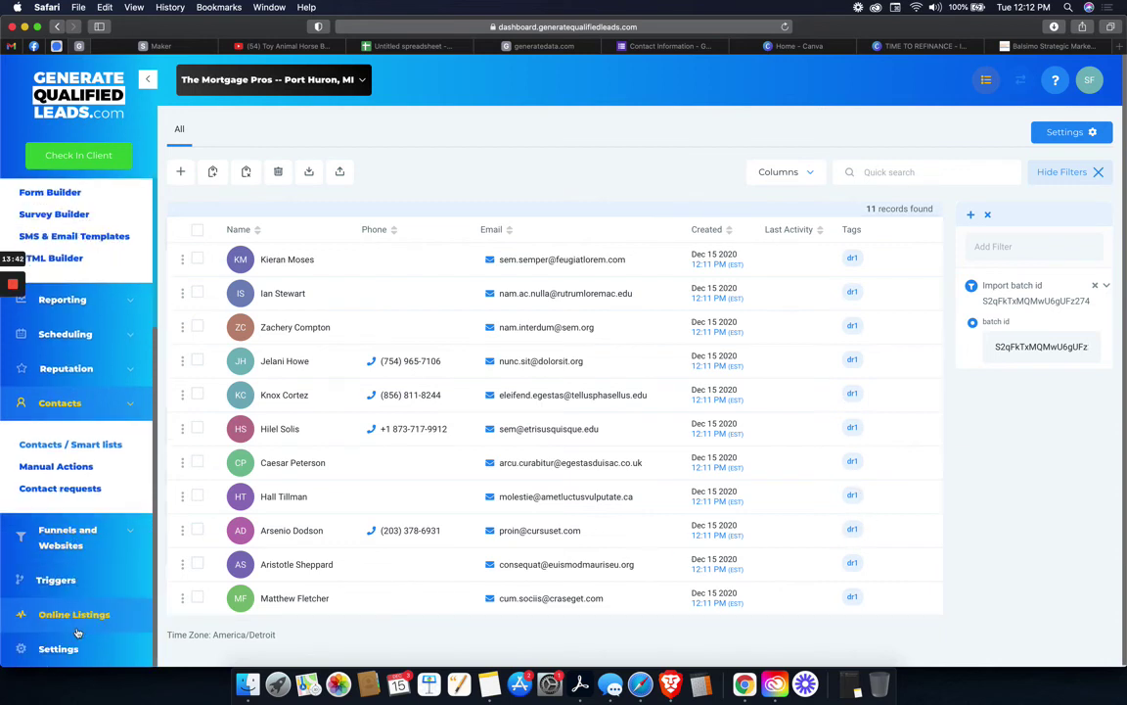
click(78, 585)
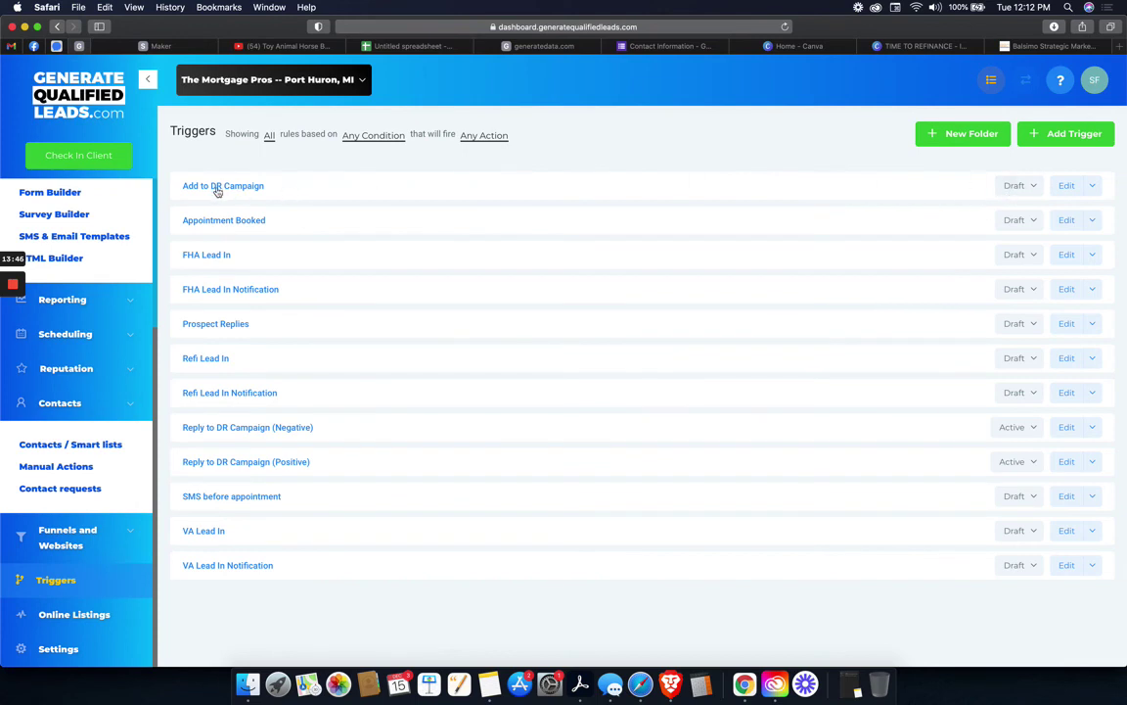
scroll(67, 470, up, 2)
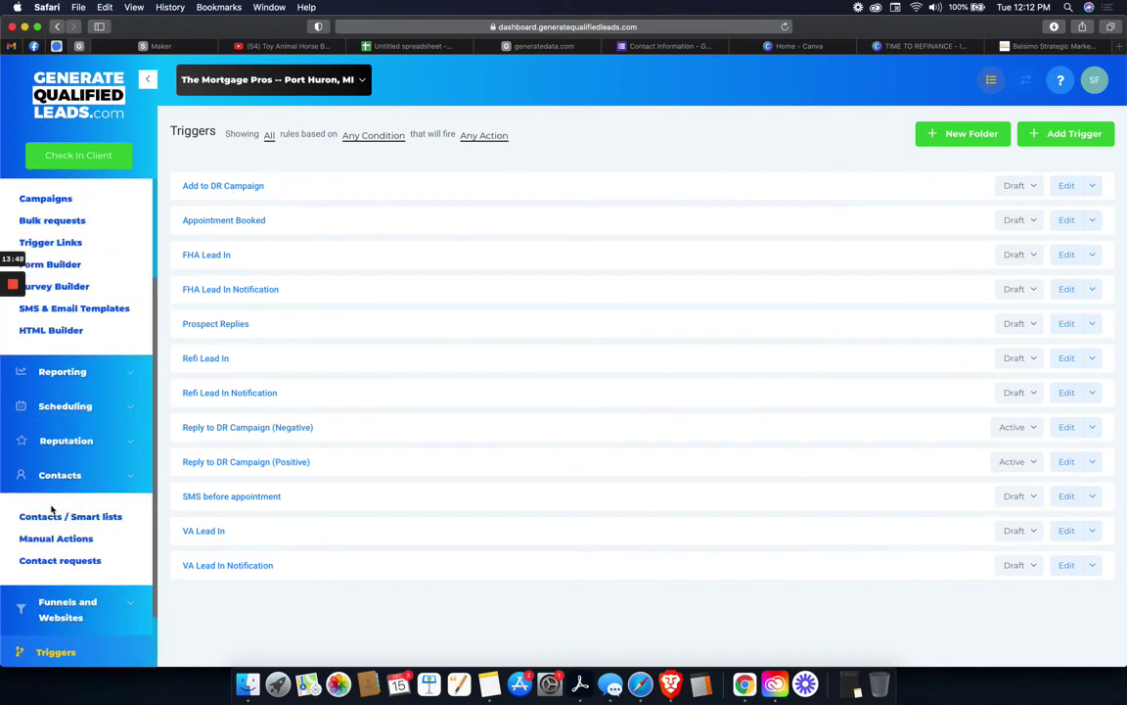
click(49, 198)
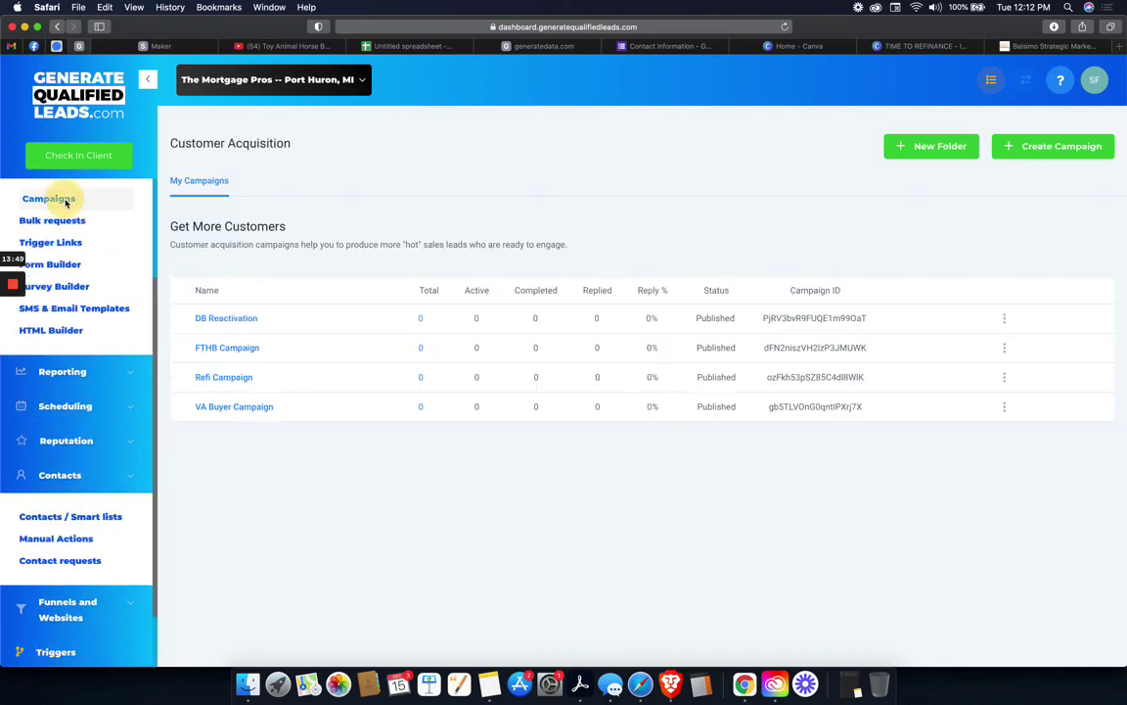
click(239, 319)
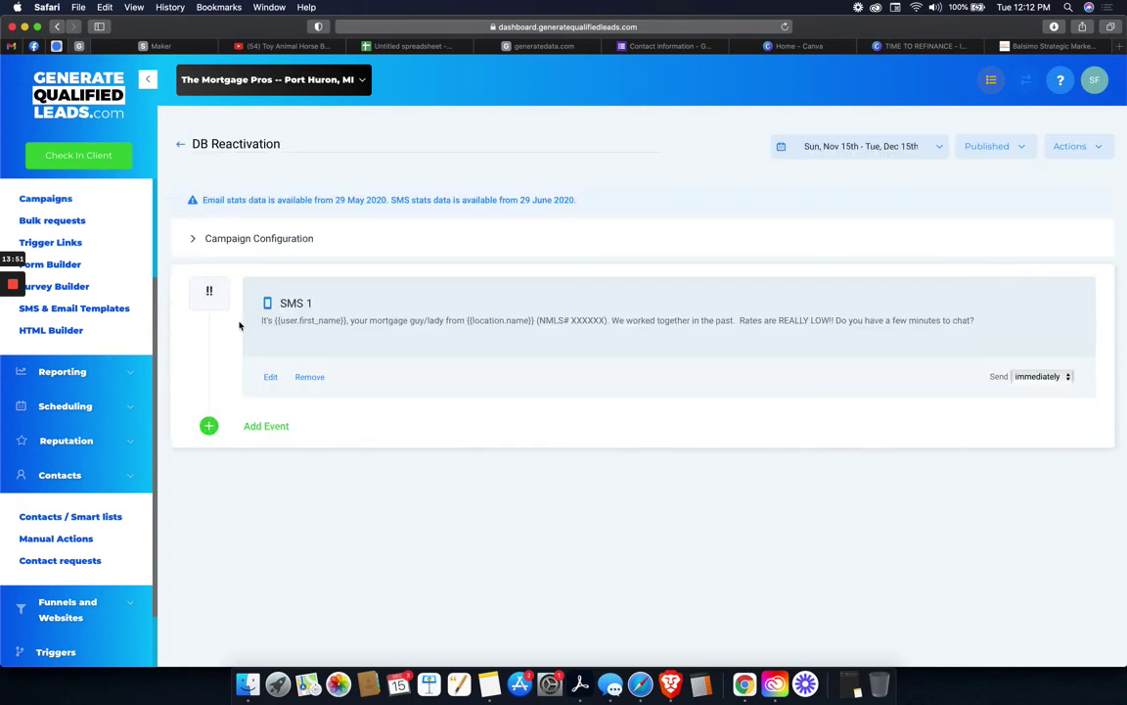
Switch DB Reactivation to Draft and back to Published, then view all 60 contacts
click(990, 146)
click(984, 175)
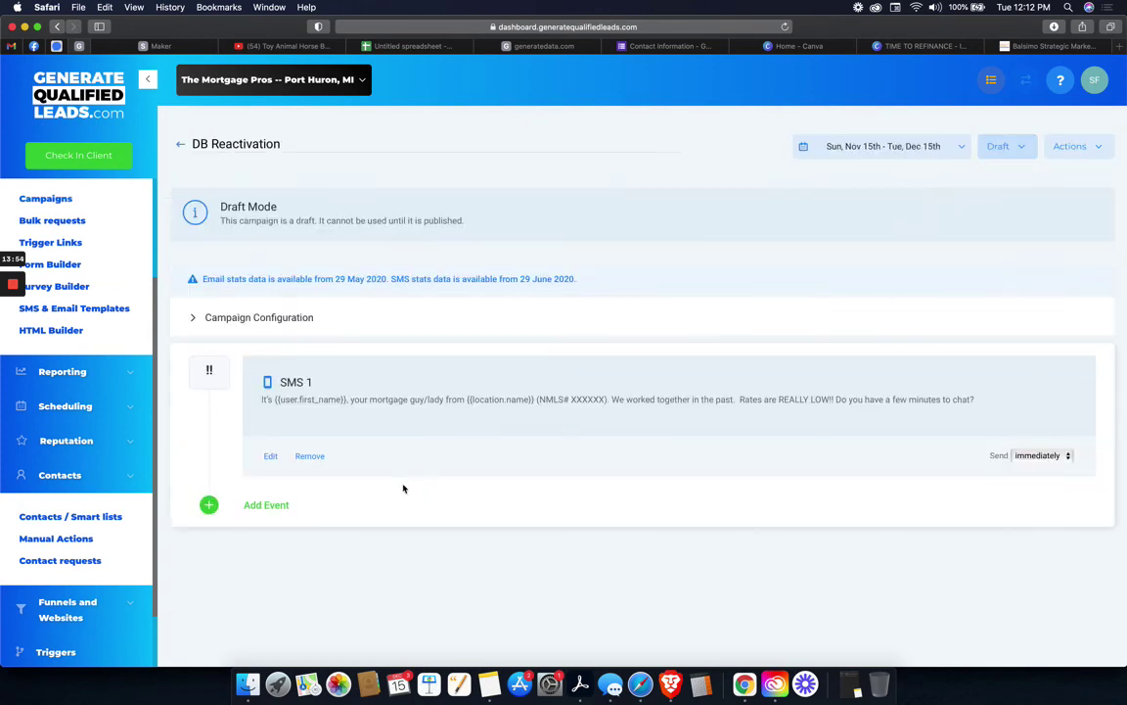
click(1008, 155)
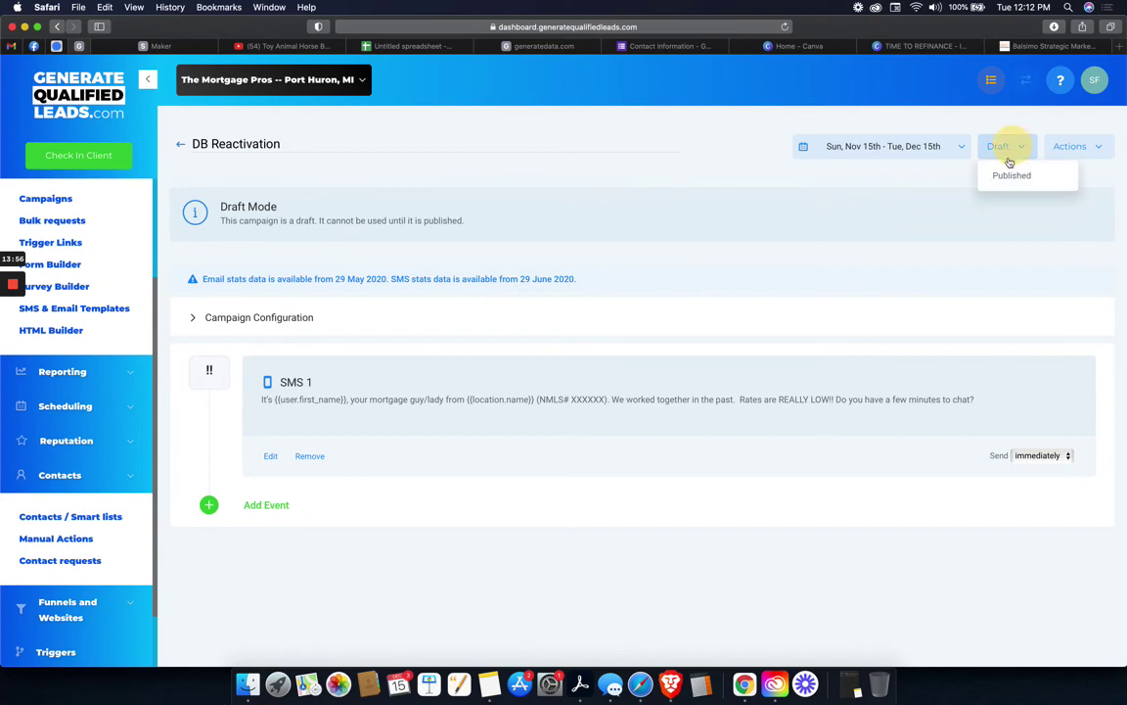
click(1009, 174)
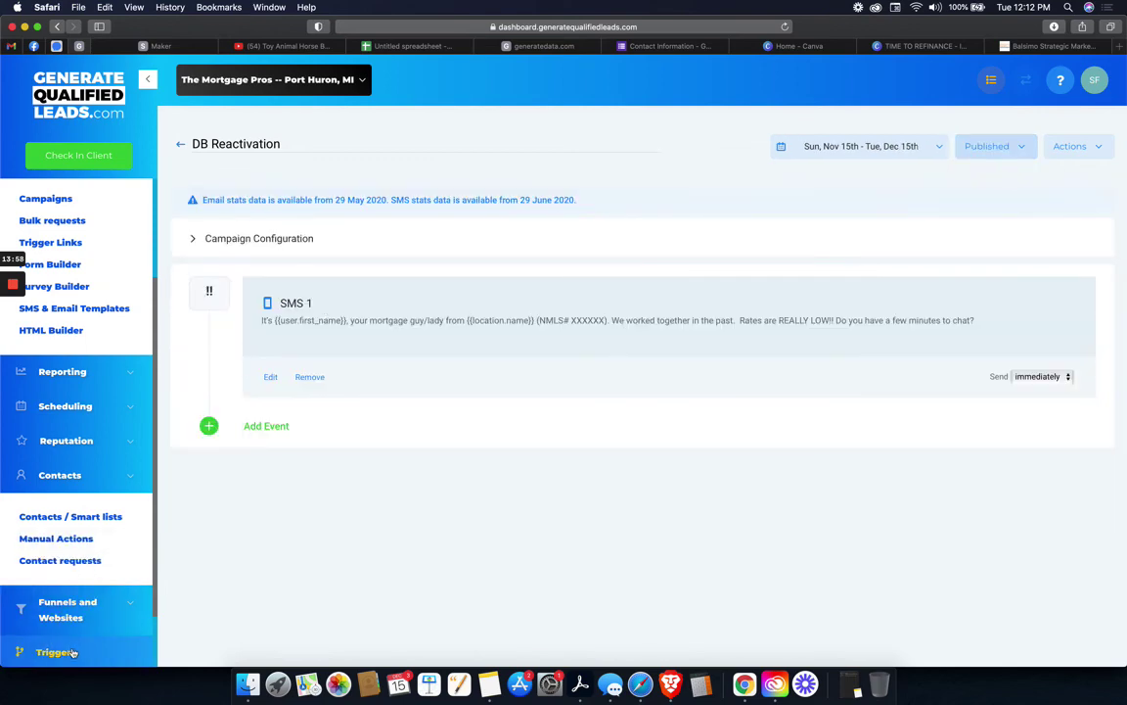
click(56, 652)
click(71, 516)
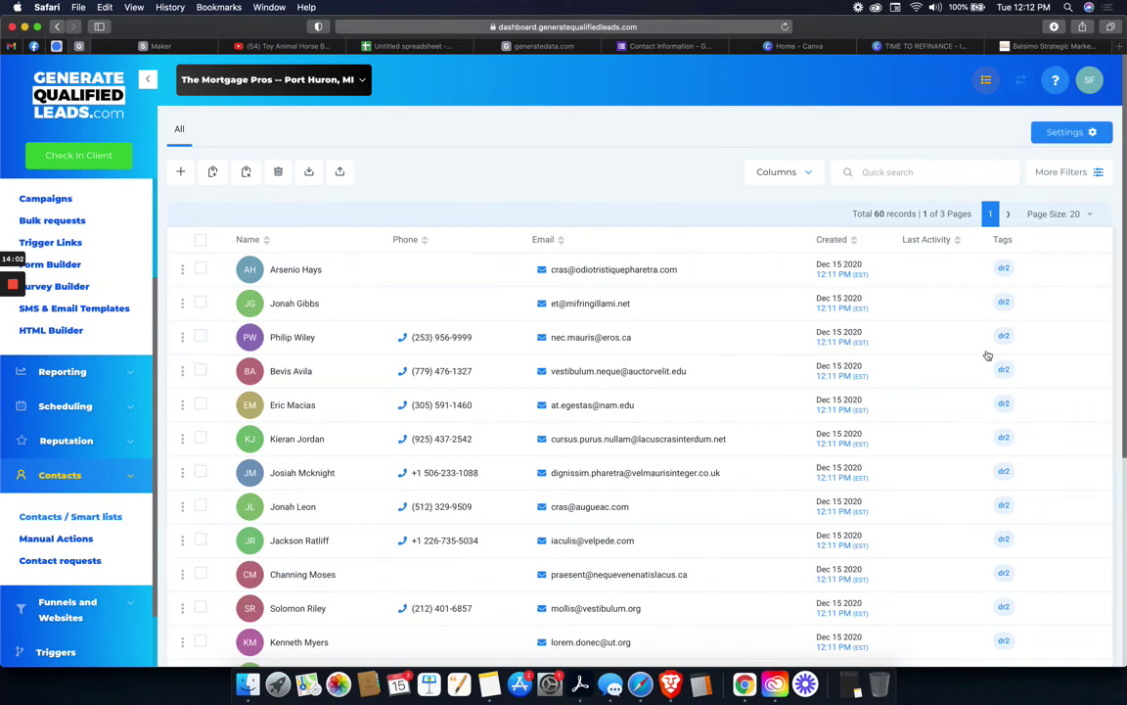
Review contact pages 1 to 3 for dr1 and dr2 tags, then return to Campaigns
scroll(993, 367, down, 5)
scroll(998, 372, up, 5)
scroll(1006, 392, down, 5)
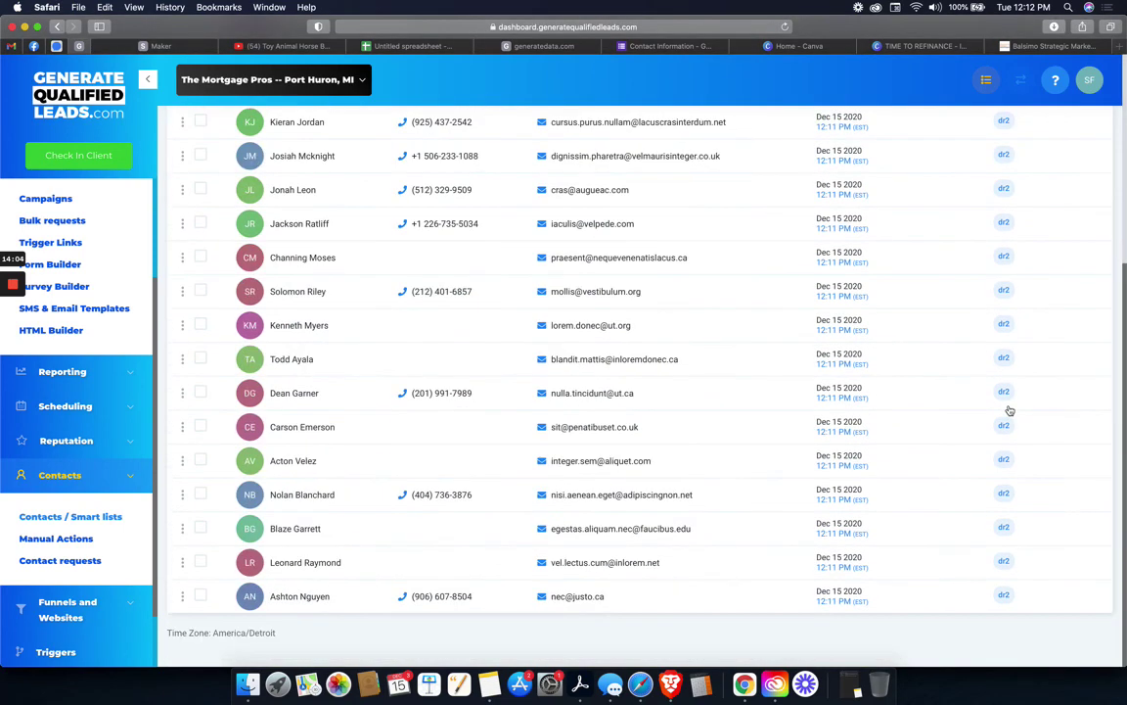
scroll(1010, 411, up, 5)
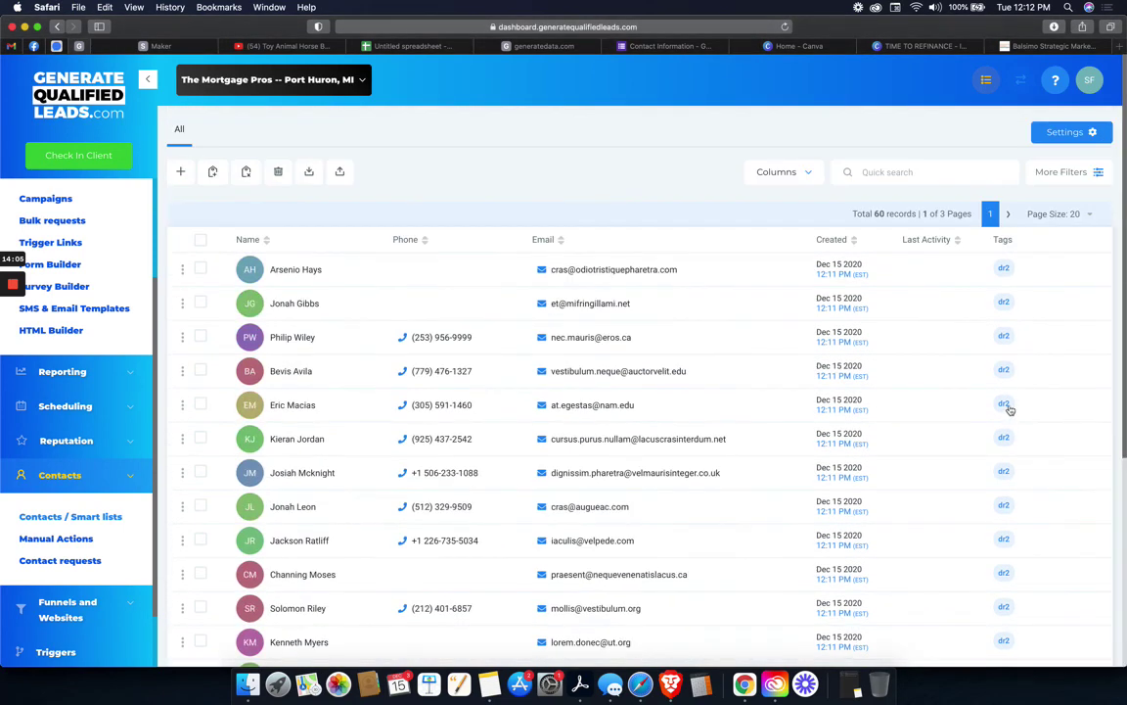
click(1013, 213)
scroll(1023, 391, down, 5)
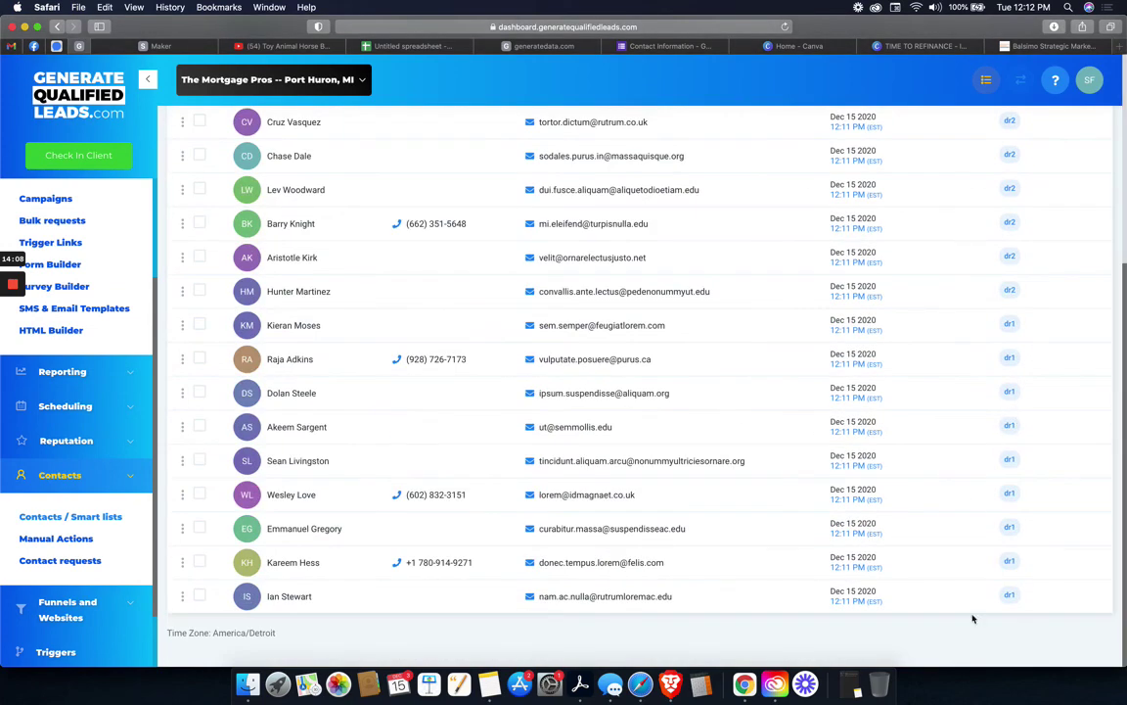
scroll(1035, 419, up, 5)
click(1007, 213)
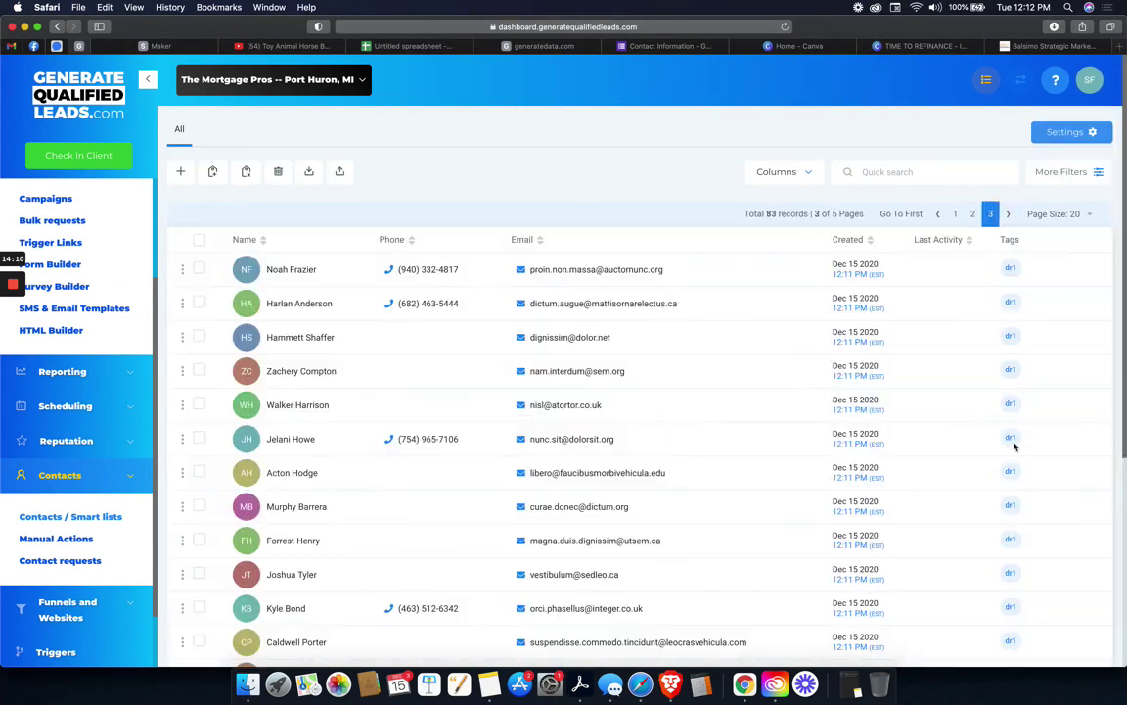
scroll(1013, 440, down, 5)
scroll(1015, 447, up, 5)
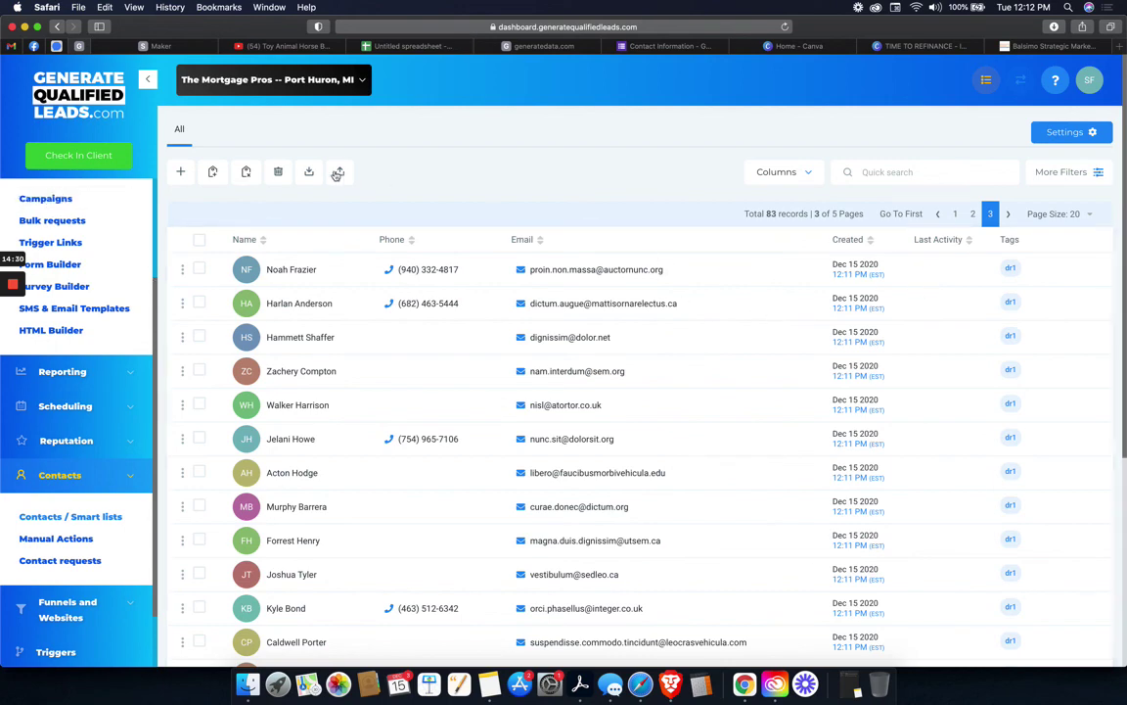
click(51, 200)
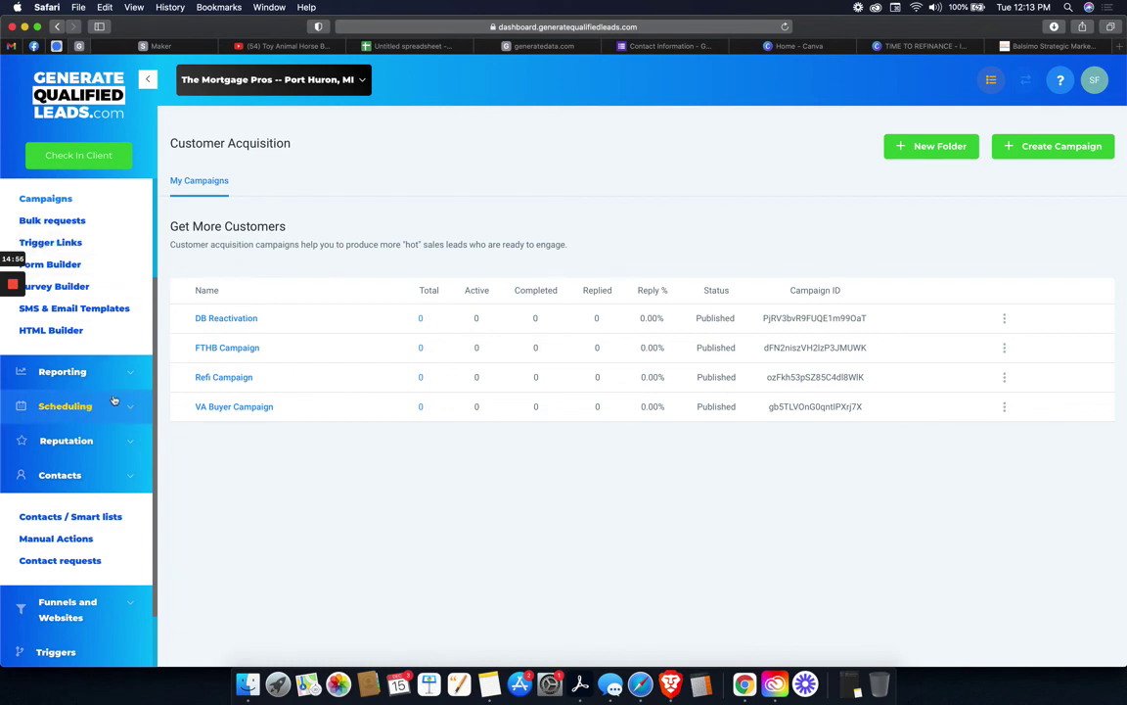
Go to the Conversations inbox and toggle the contact's DND switch
scroll(98, 396, up, 3)
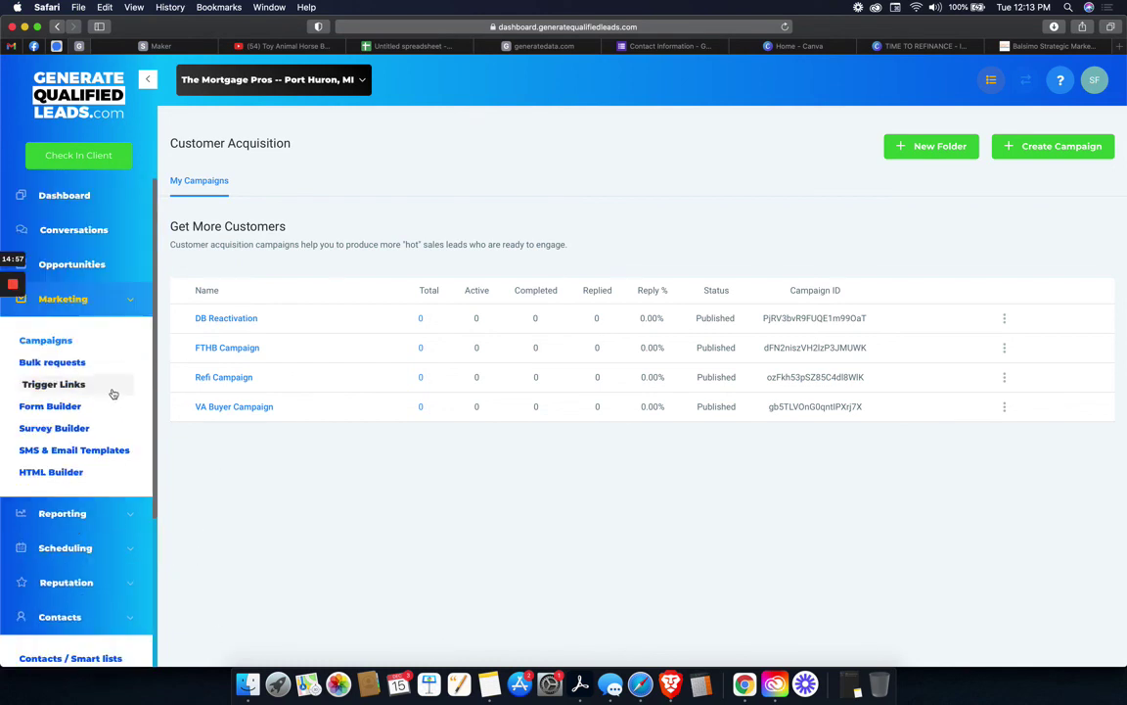
click(105, 231)
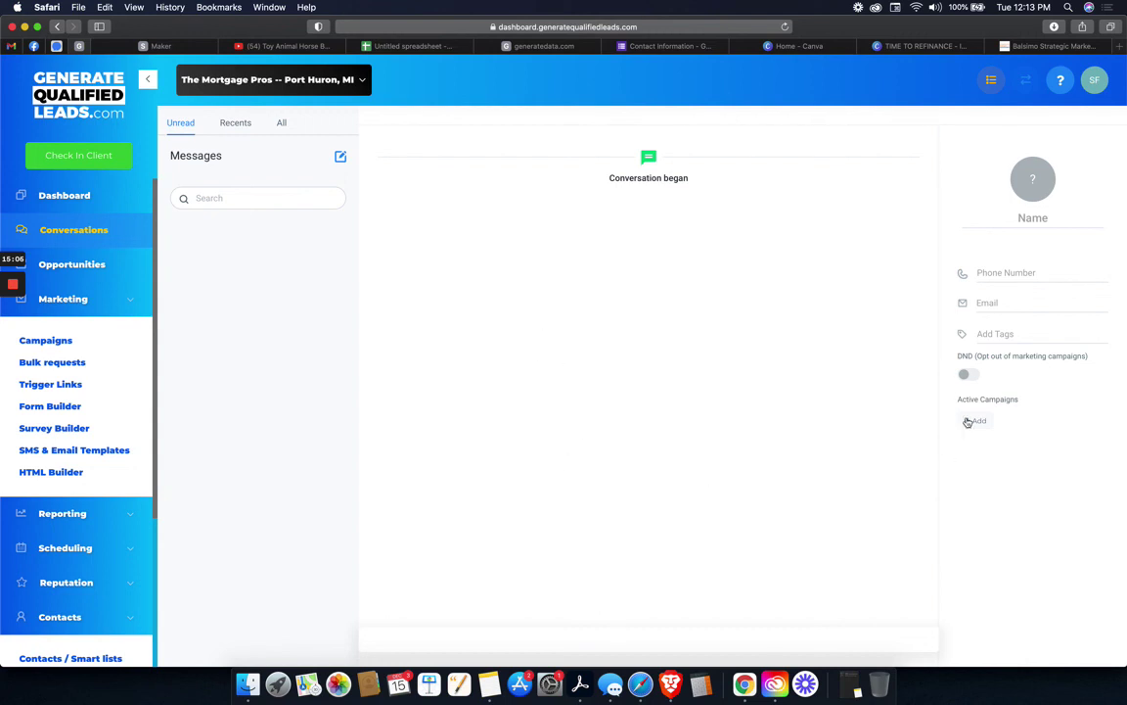
click(967, 374)
mouse_move(12, 285)
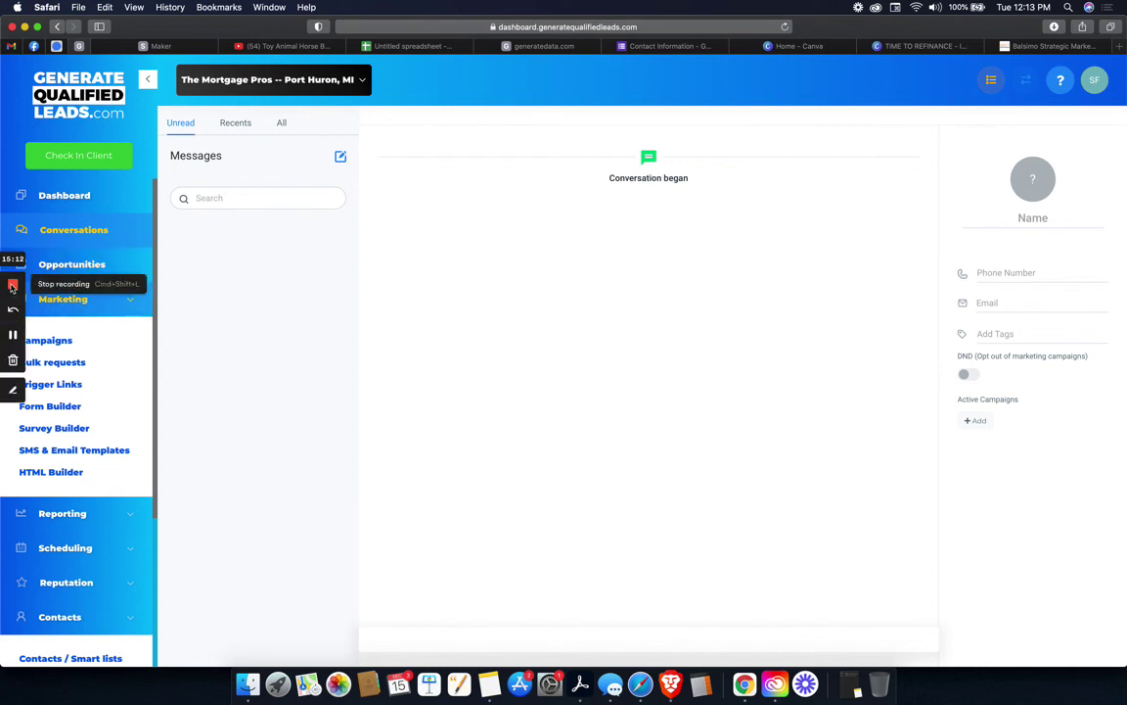